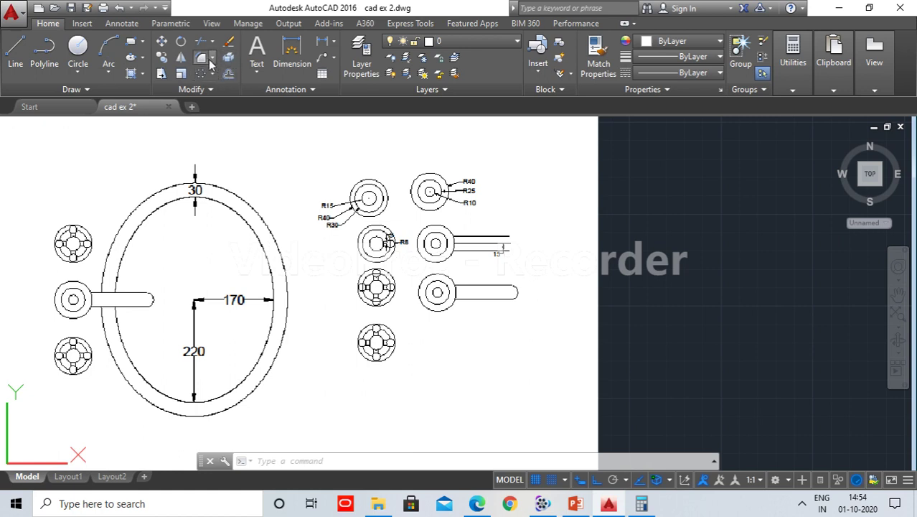
Step: Draw a centre-defined ellipse with half-axes 17 across and 22 tall
left_click(143, 57)
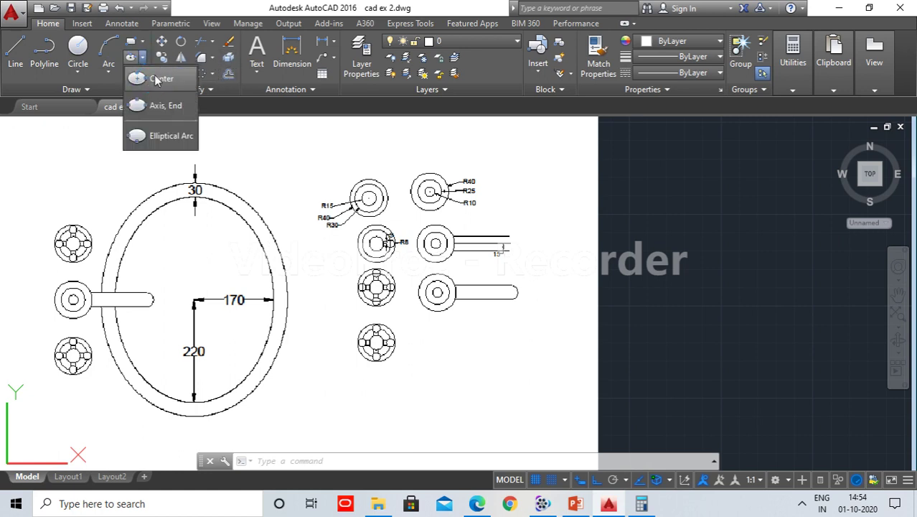
left_click(157, 79)
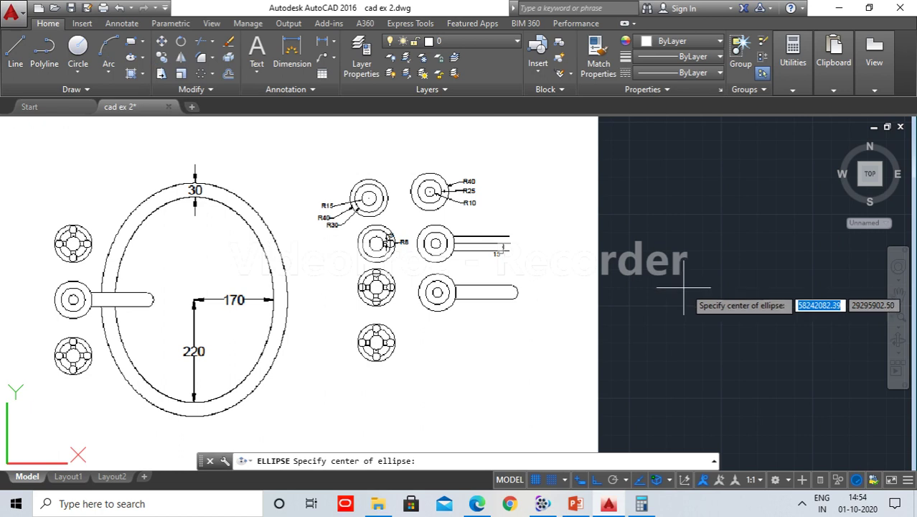
left_click(764, 293)
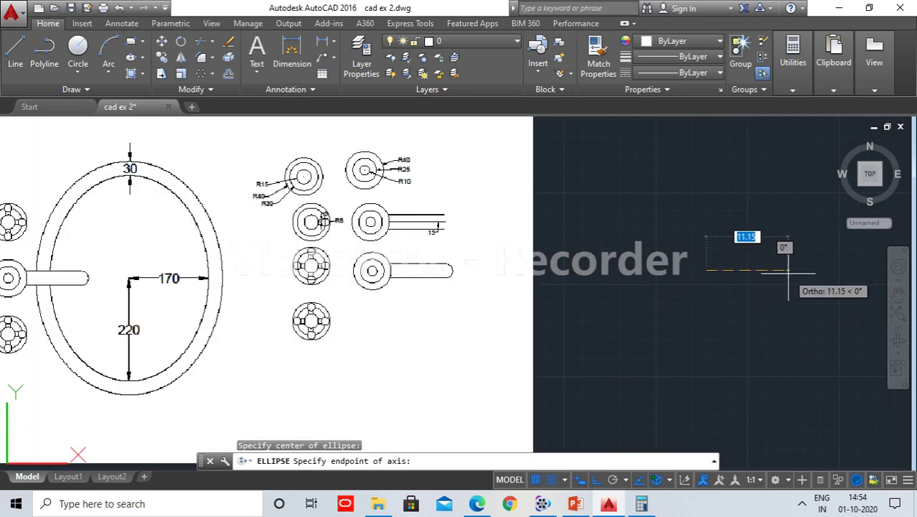
type("17")
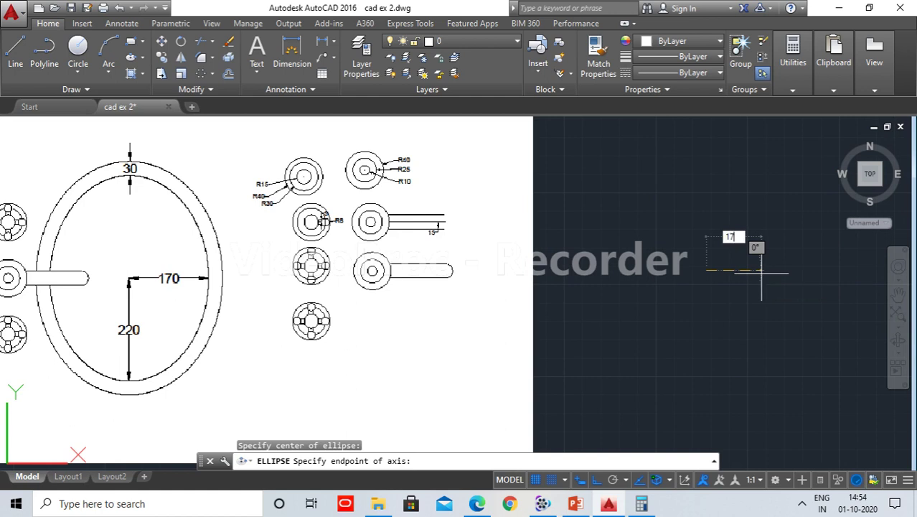
key("Return")
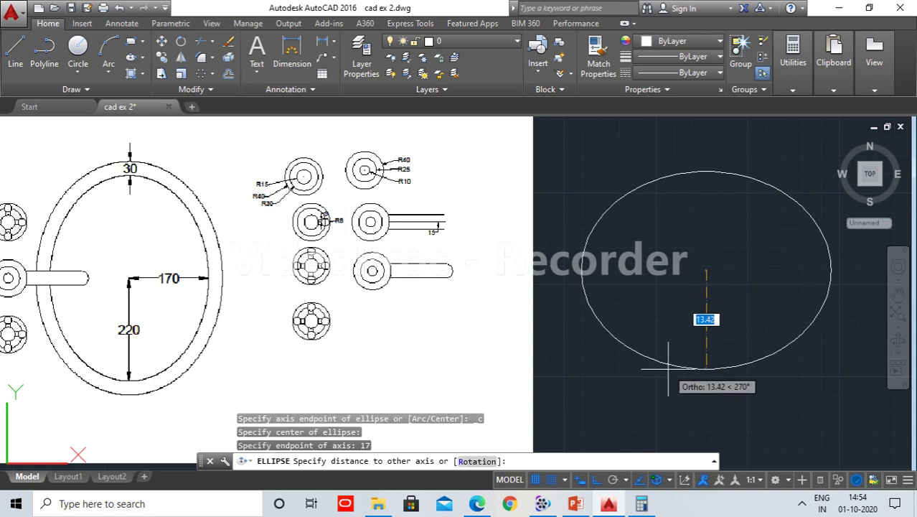
type("22")
key("Return")
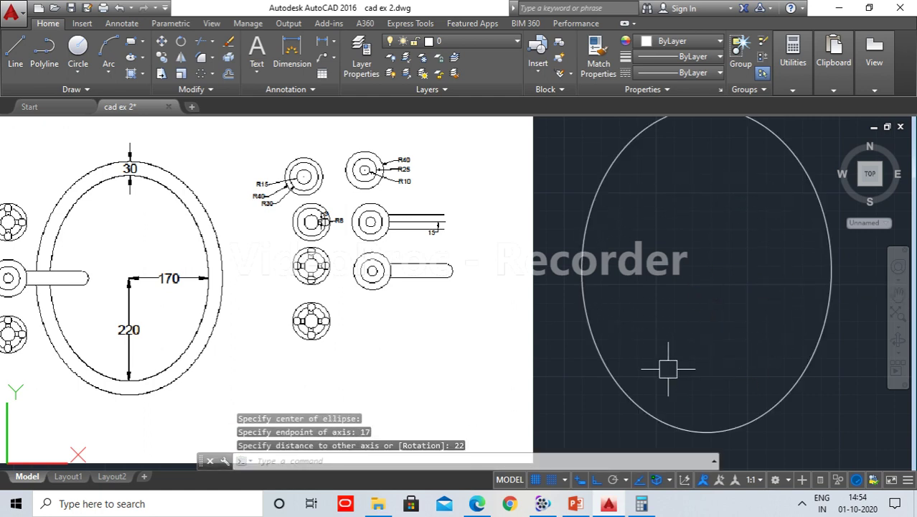
key("Escape")
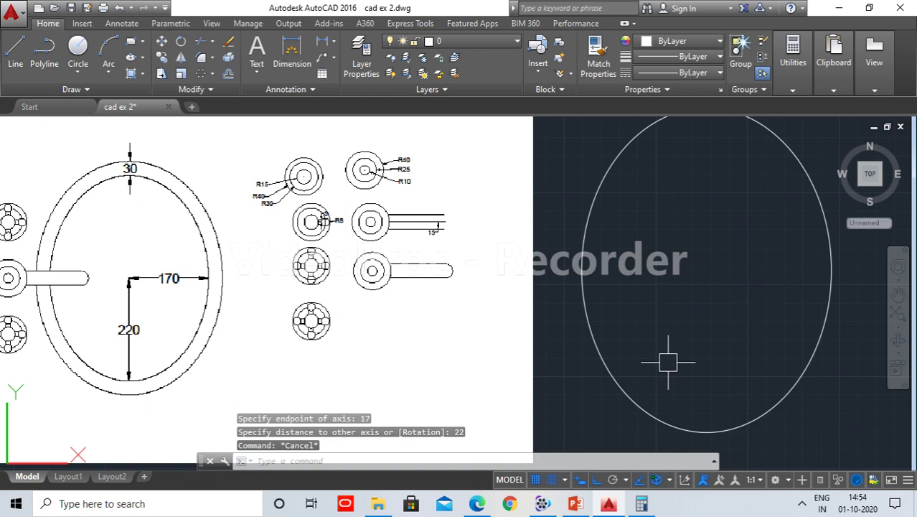
type("o")
key("Return")
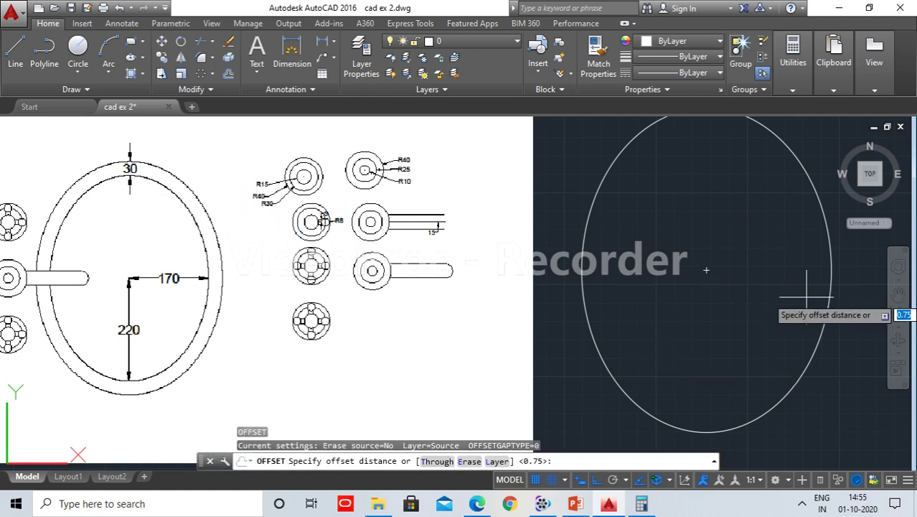
Step: Offset the ellipse 3 units inward, then recentre the view on both ovals
type("3")
key("Return")
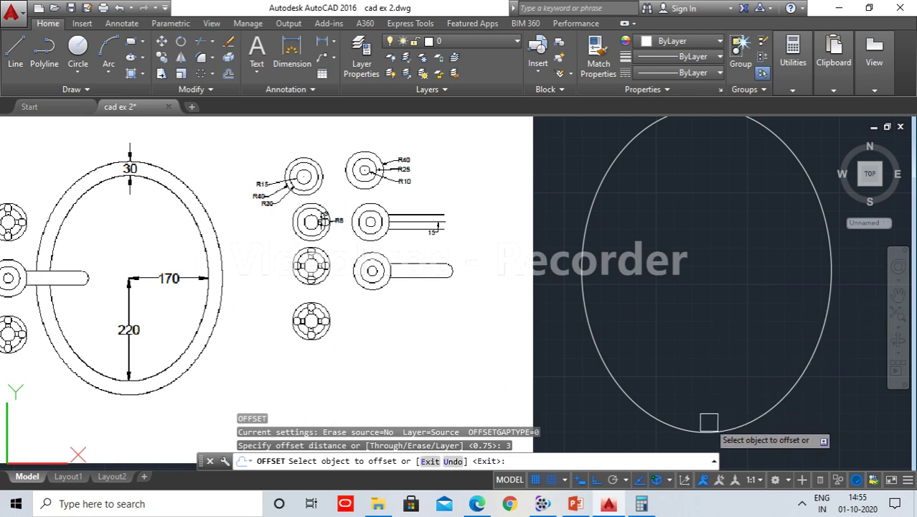
left_click(707, 430)
left_click(721, 370)
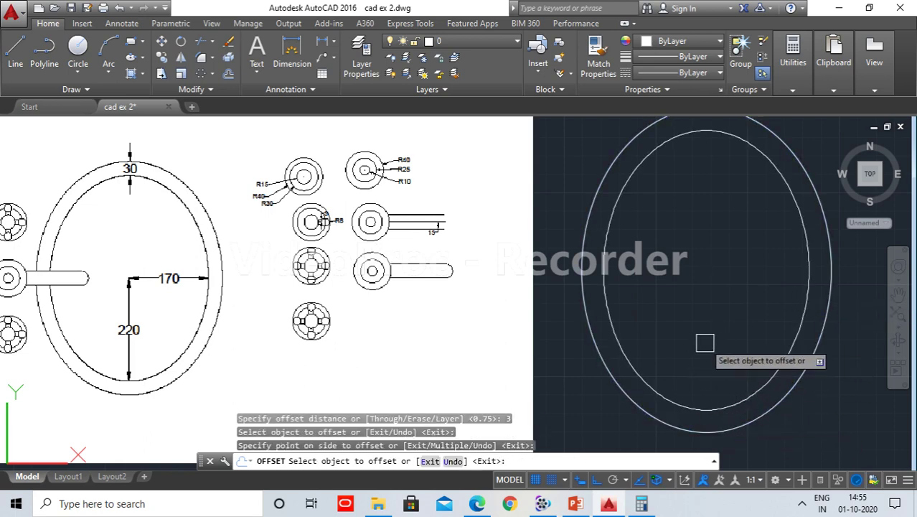
key("Return")
scroll(704, 334, "down", 2)
middle_click_drag(704, 327, 502, 338)
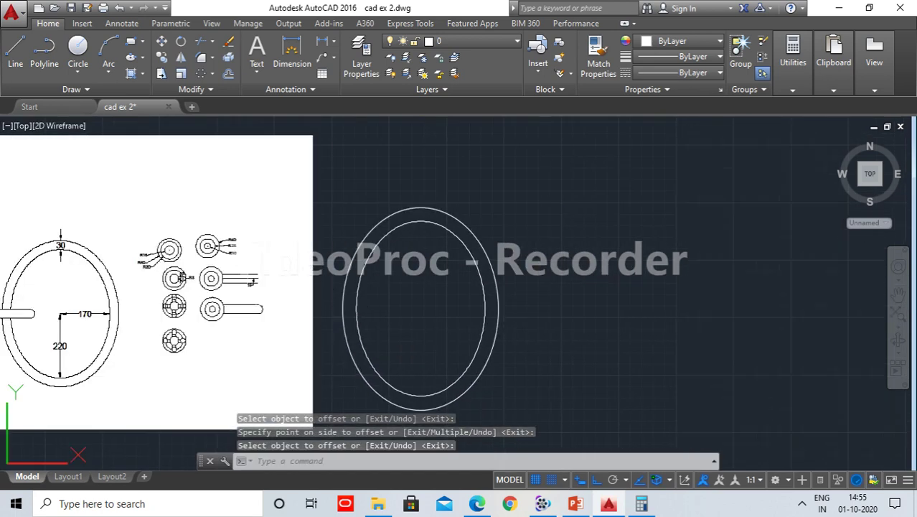
scroll(415, 296, "up", 1)
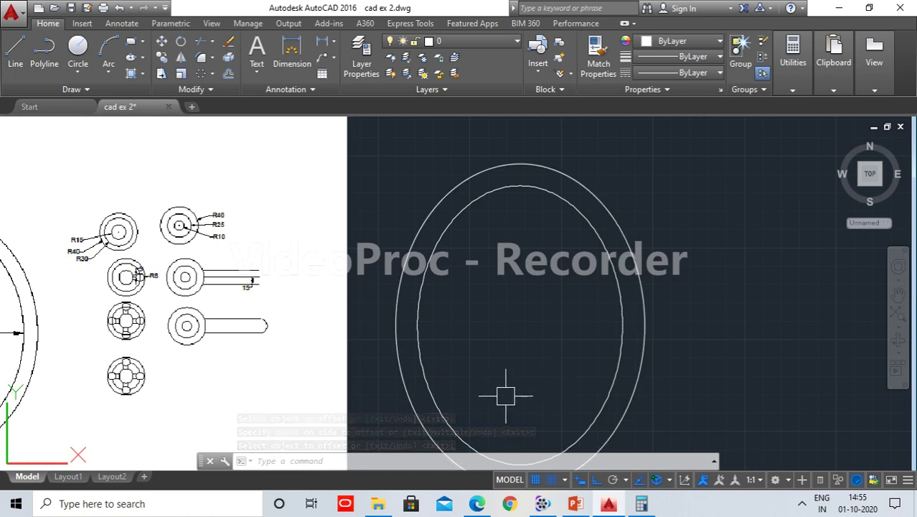
Step: Draw a radius 1.5 circle to the right of the oval ring
type("c")
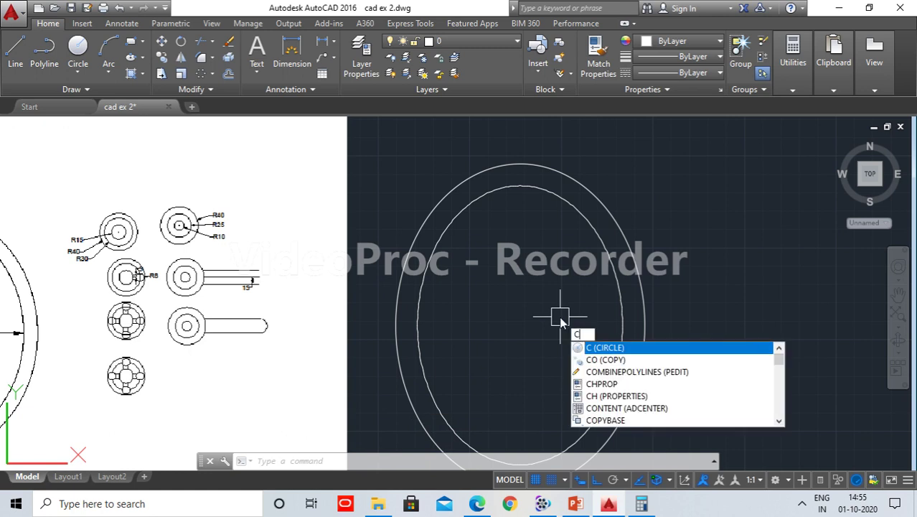
key("Return")
left_click(756, 257)
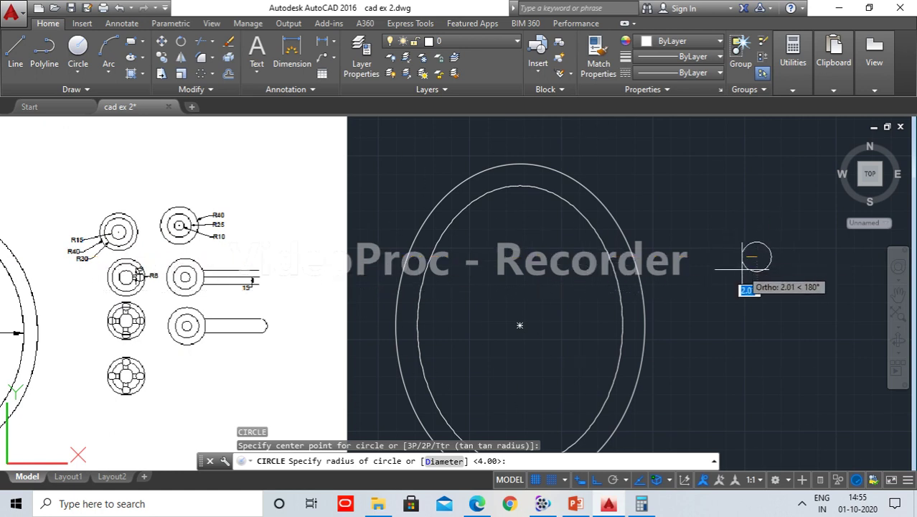
type("1.5")
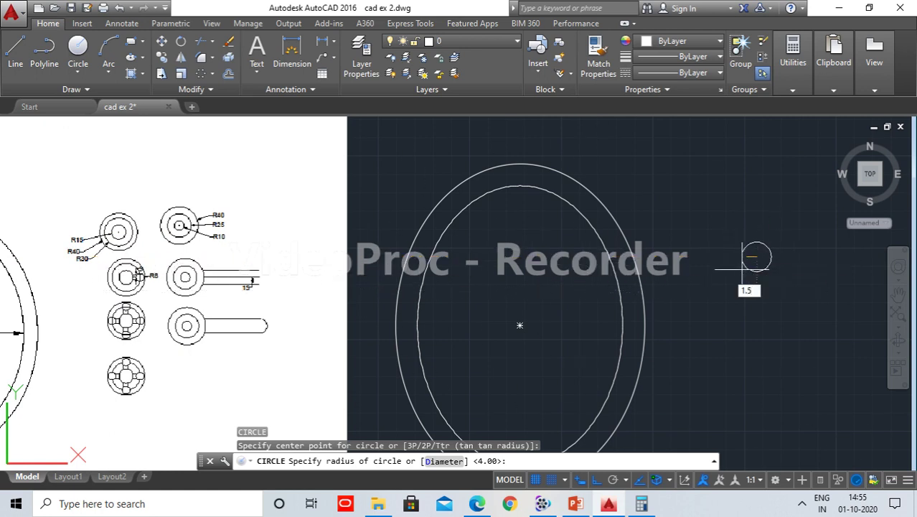
key("Return")
scroll(742, 269, "up", 3)
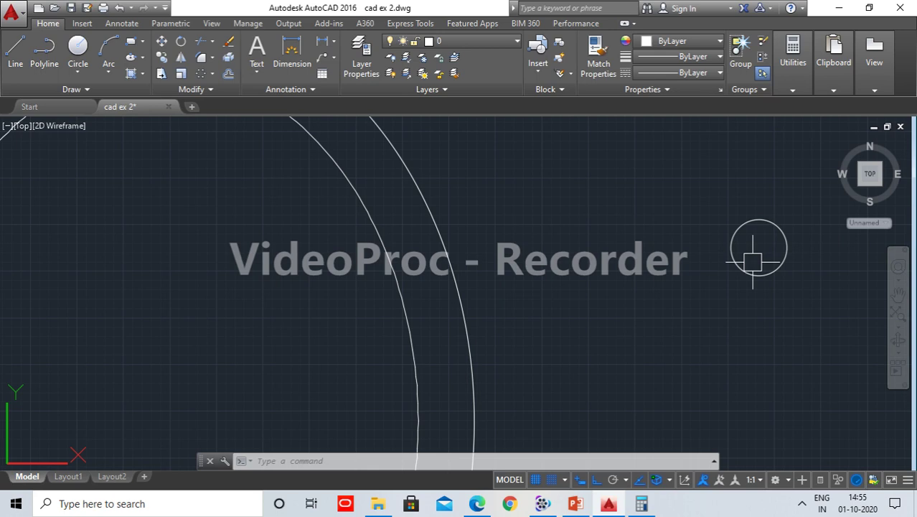
Step: Draw circles of radius 4 and 3 centred on the small circle
type("c")
key("Return")
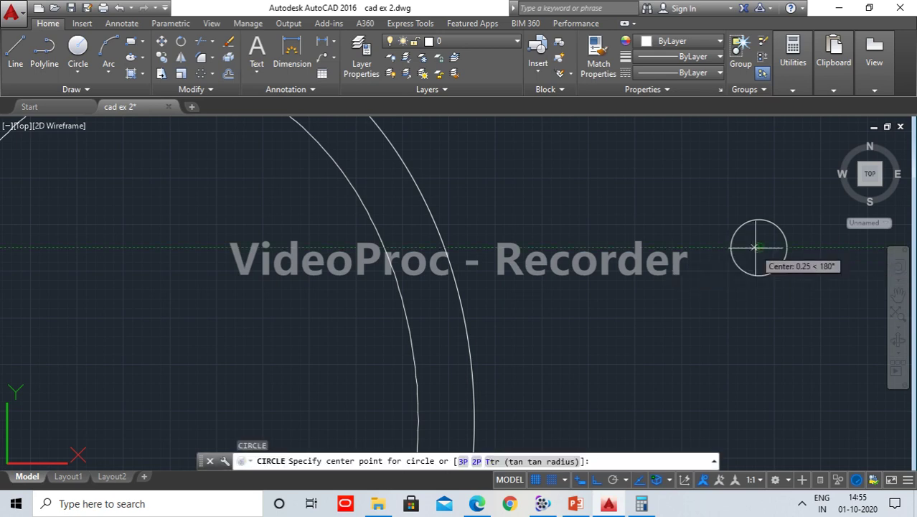
left_click(759, 248)
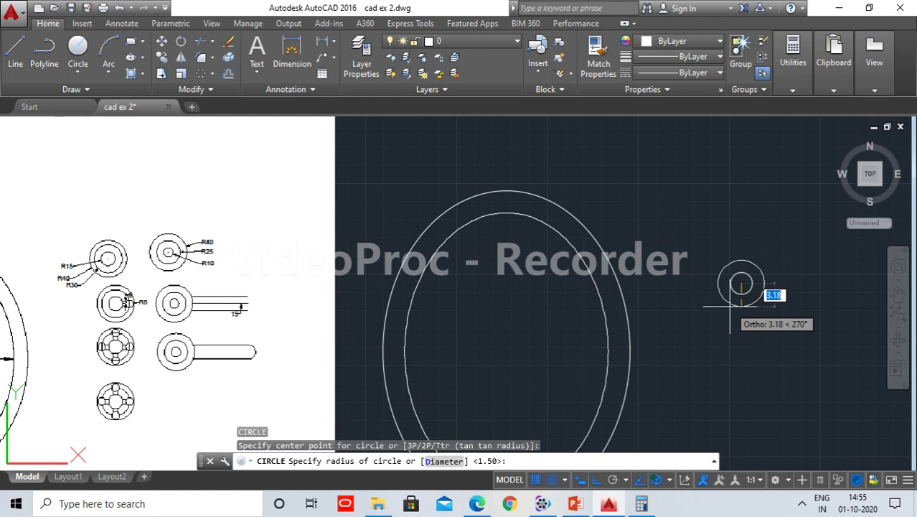
type("4")
key("Return")
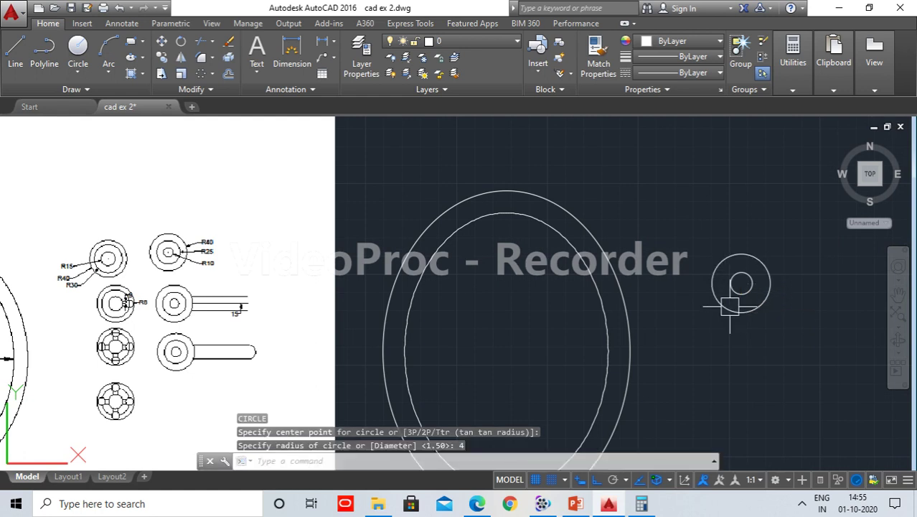
key("Return")
left_click(741, 282)
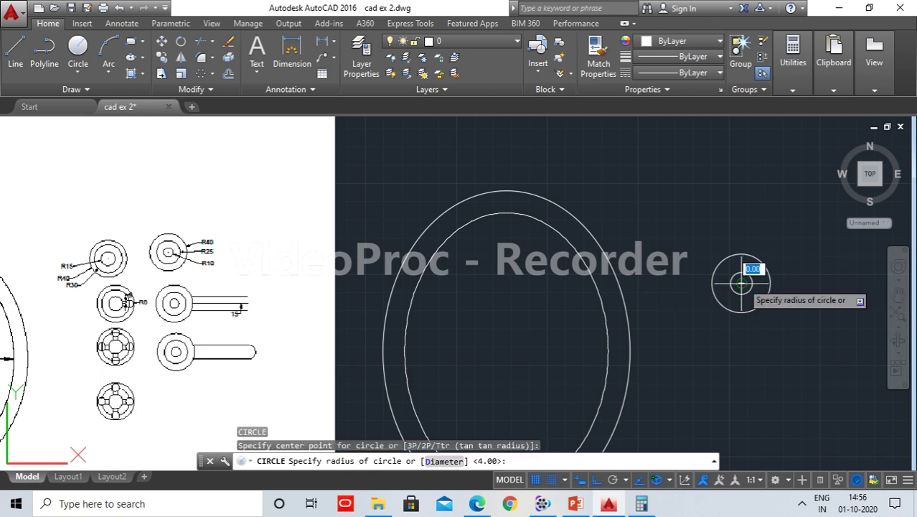
type("3")
key("Return")
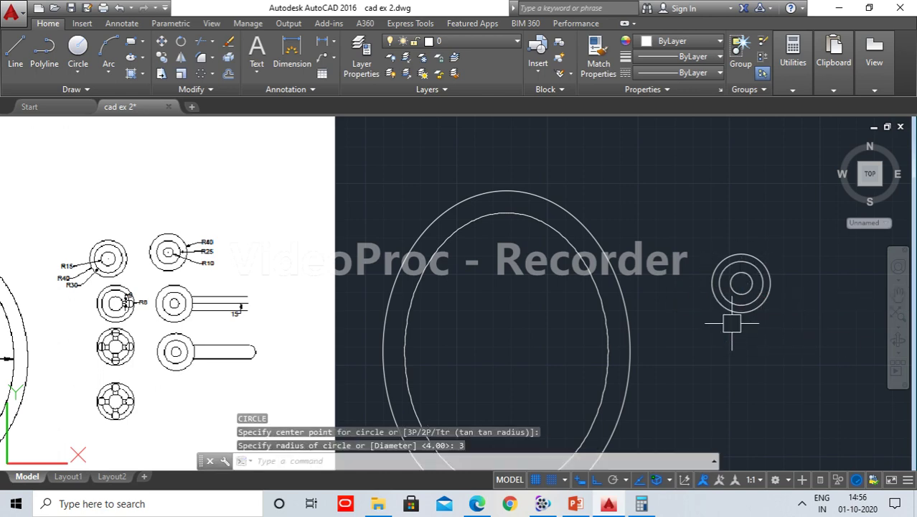
middle_click_drag(753, 362, 716, 349)
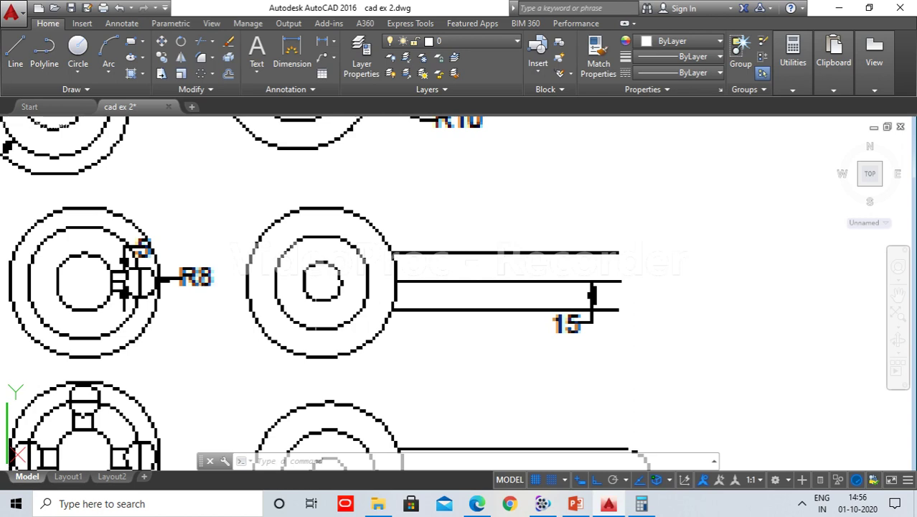
Step: Draw a horizontal line from the circles' centre extending right past them
scroll(320, 315, "down", 4)
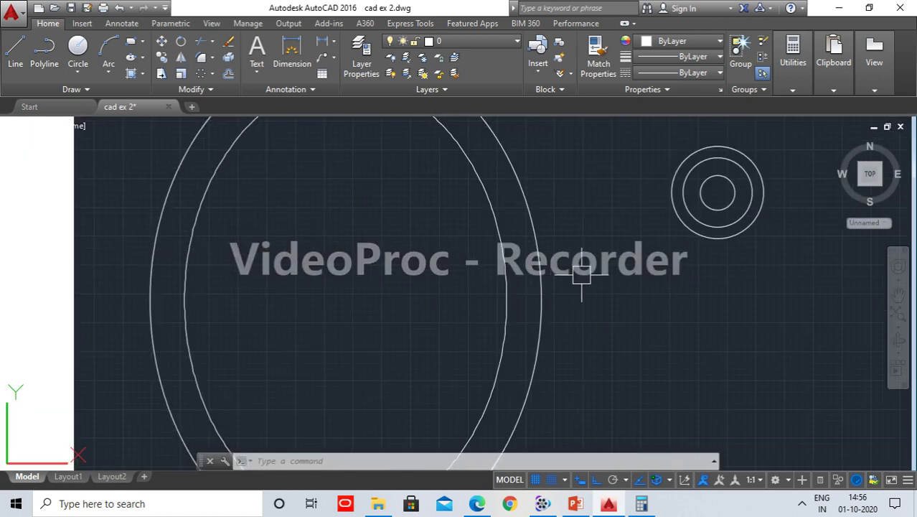
middle_click_drag(581, 262, 529, 327)
scroll(557, 267, "up", 2)
type("l")
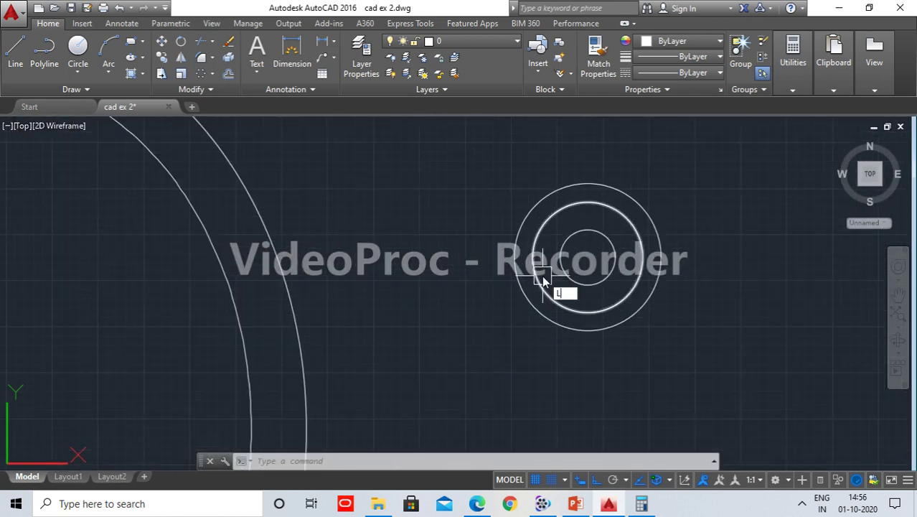
key("Return")
left_click(587, 257)
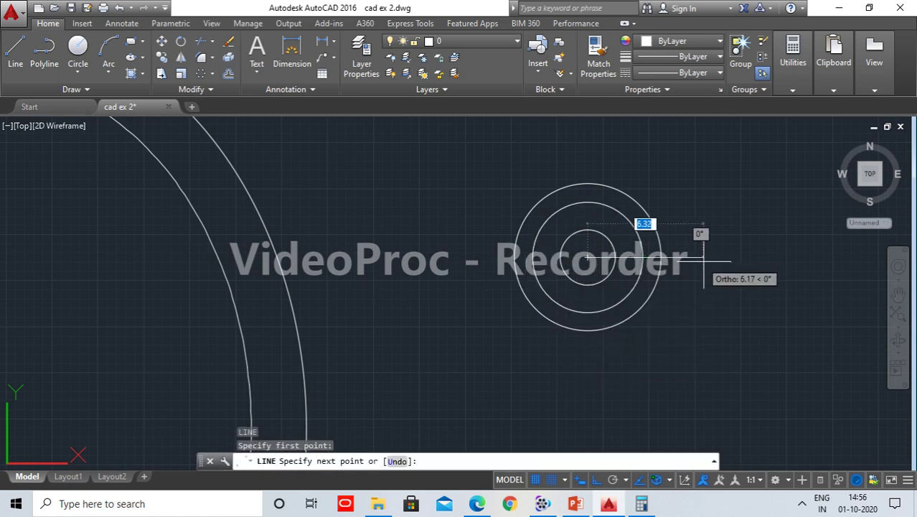
left_click(708, 271)
key("Return")
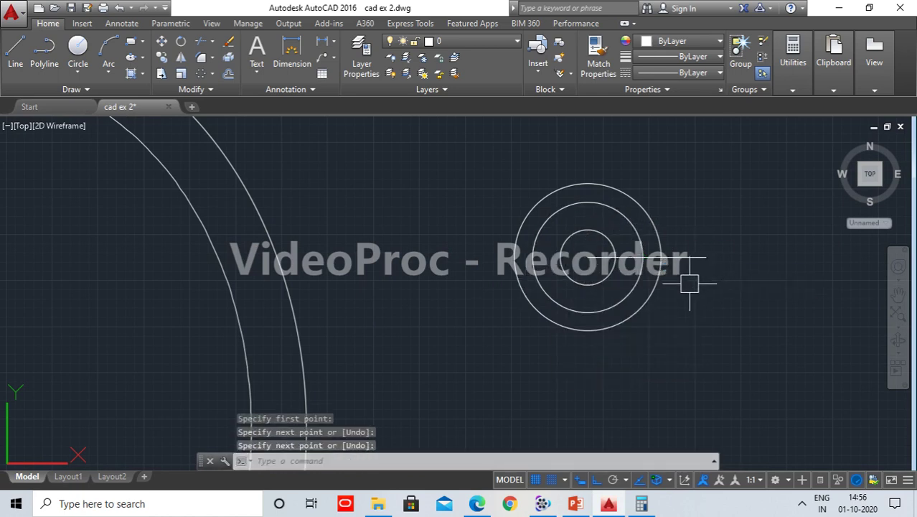
Step: Add a radius 0.8 circle centred on the middle circle's rightmost point
type("c")
key("Return")
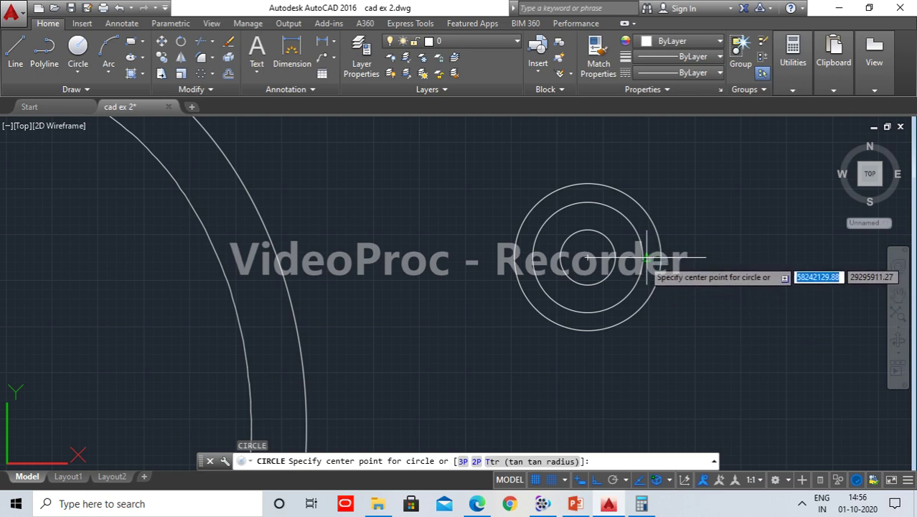
left_click(643, 257)
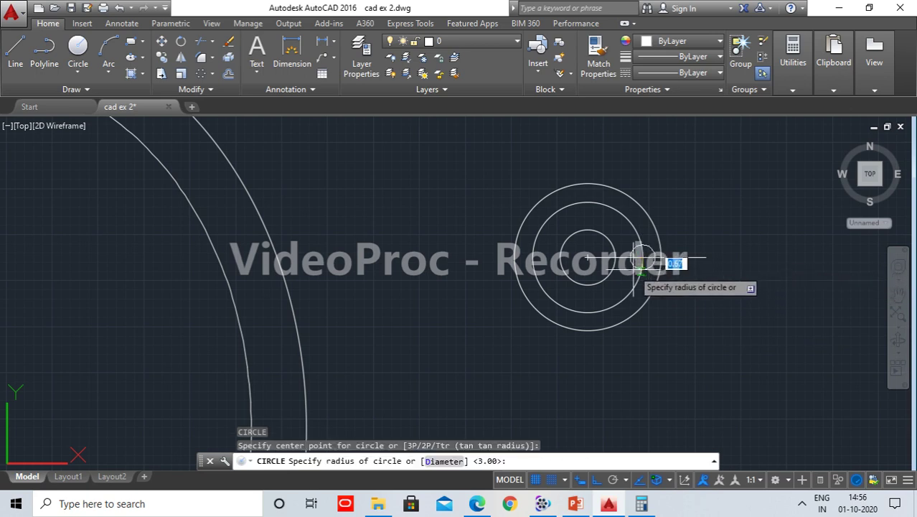
type("0")
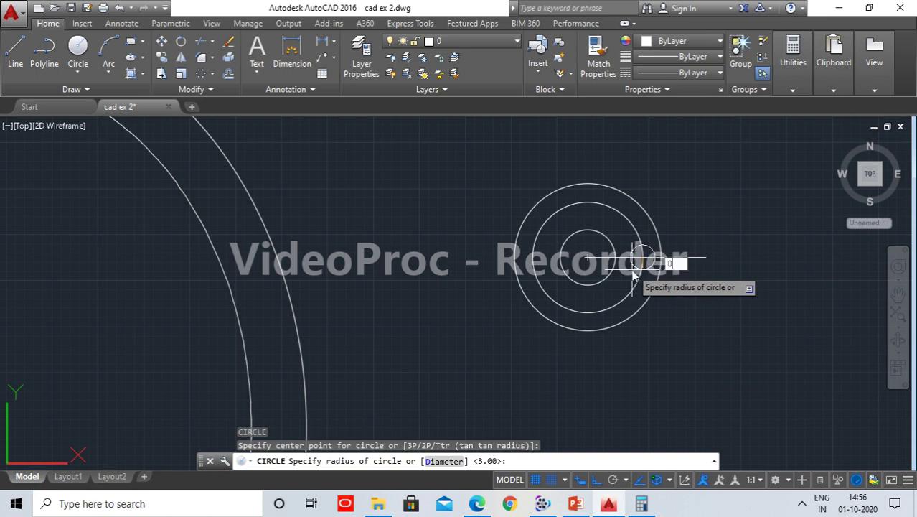
type(".8")
key("Return")
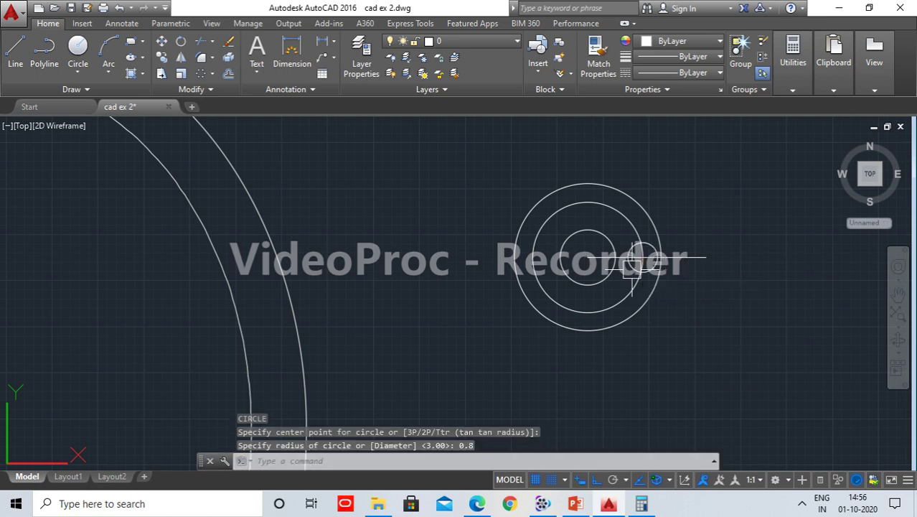
scroll(630, 265, "up", 3)
scroll(622, 270, "up", 1)
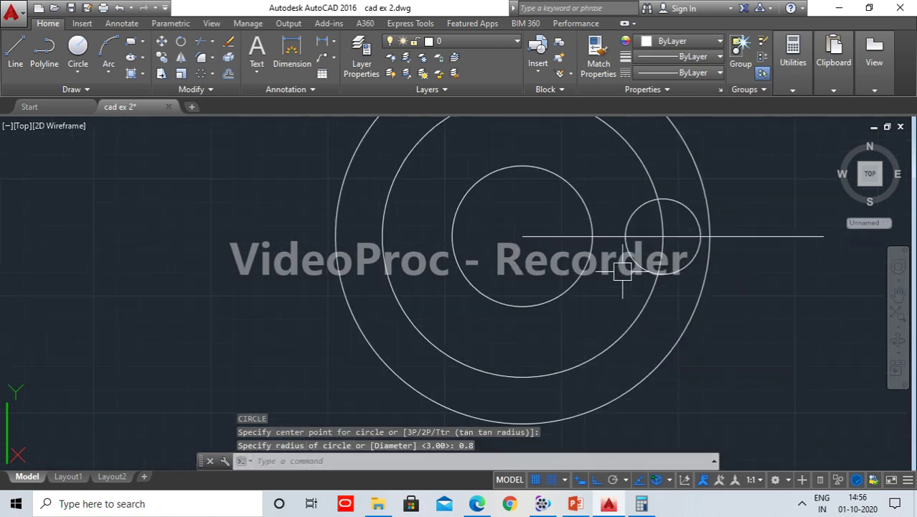
Step: Offset the horizontal line 0.3 above and 0.3 below itself
type("o")
key("Return")
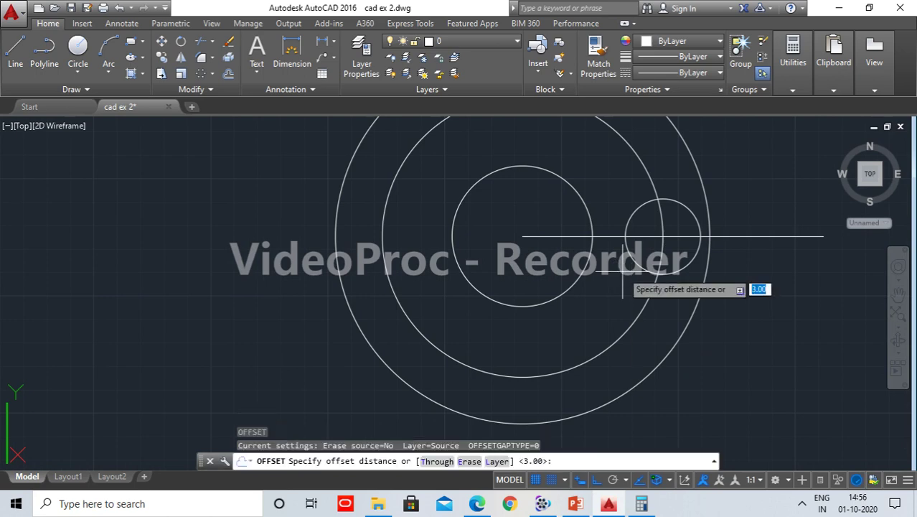
type("0.3")
key("Return")
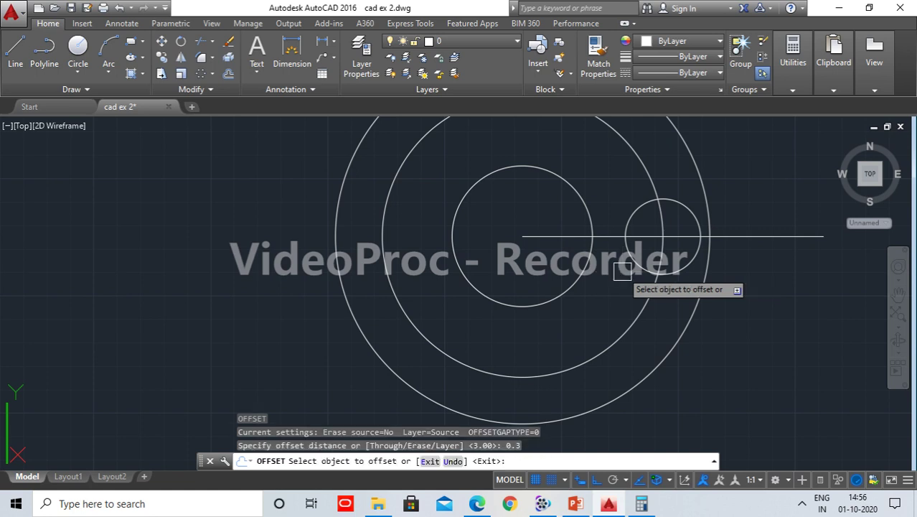
left_click(742, 236)
left_click(753, 208)
left_click(751, 236)
left_click(752, 266)
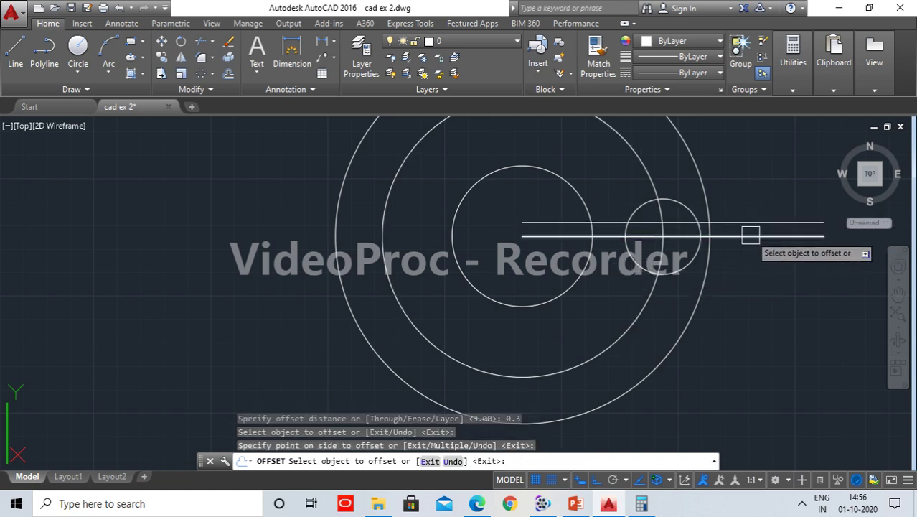
left_click(751, 235)
left_click(750, 282)
key("Return")
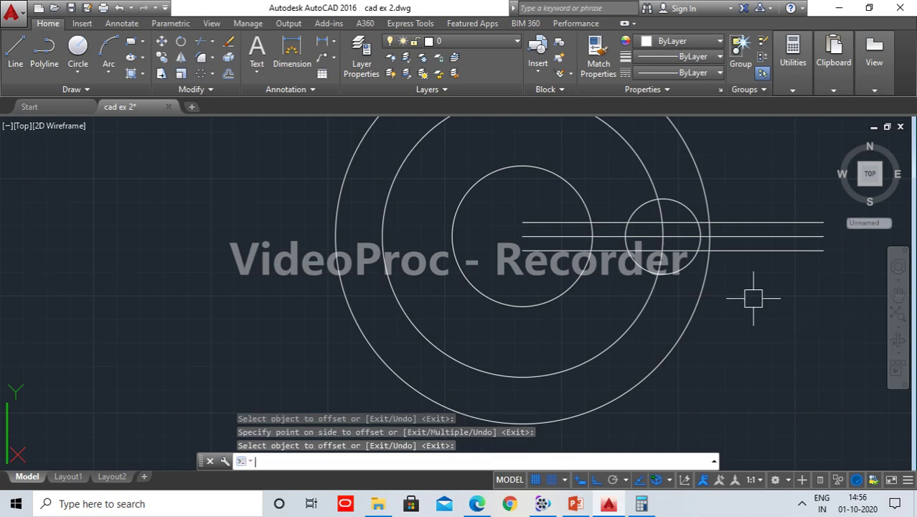
type("TR")
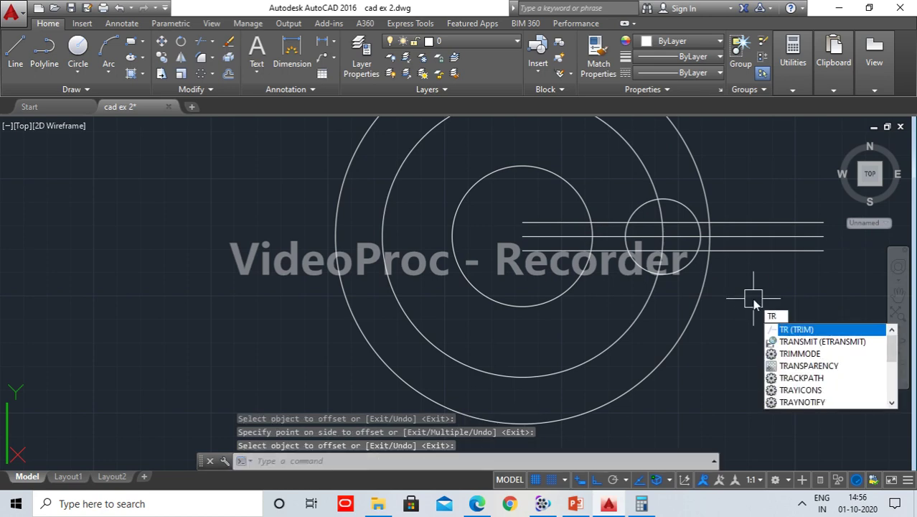
Step: Trim the offset lines' excess around the 0.8 circle
key("Return")
left_click(747, 295)
left_click(677, 250)
scroll(681, 257, "up", 5)
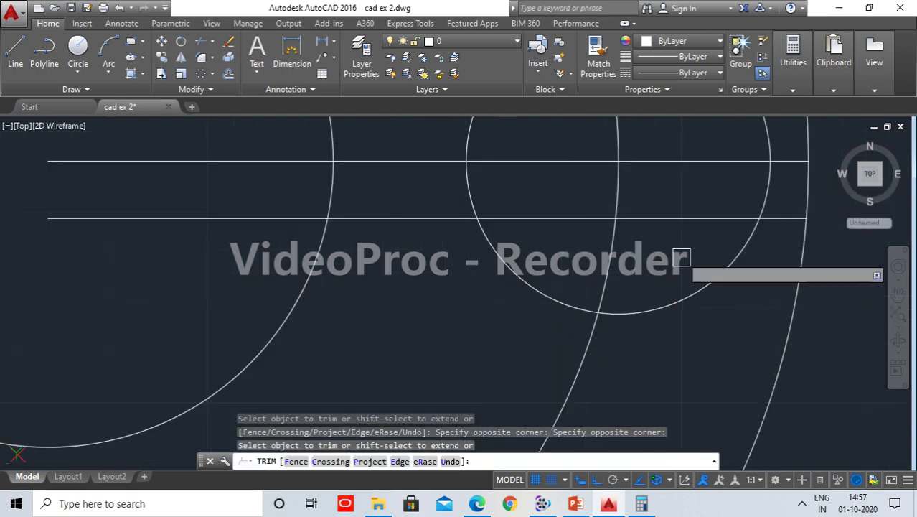
left_click(676, 159)
left_click(618, 192)
left_click(572, 216)
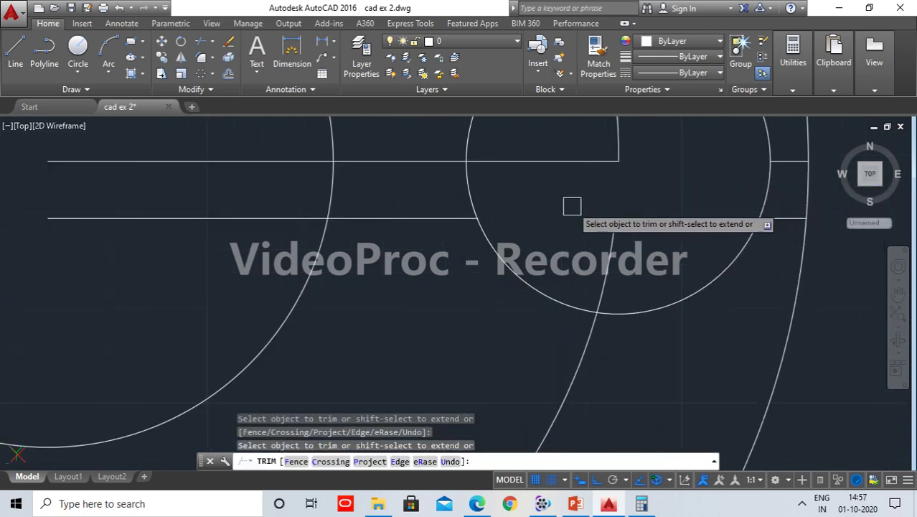
scroll(621, 228, "down", 4)
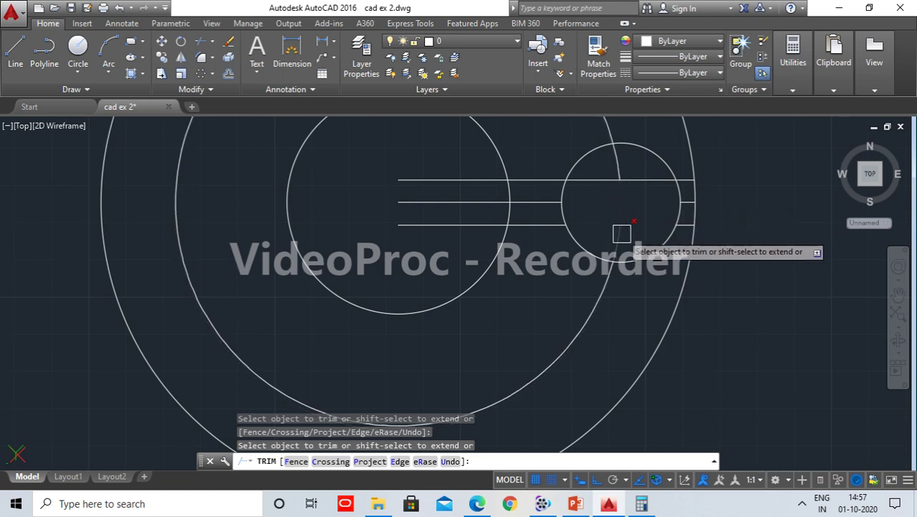
left_click(622, 233)
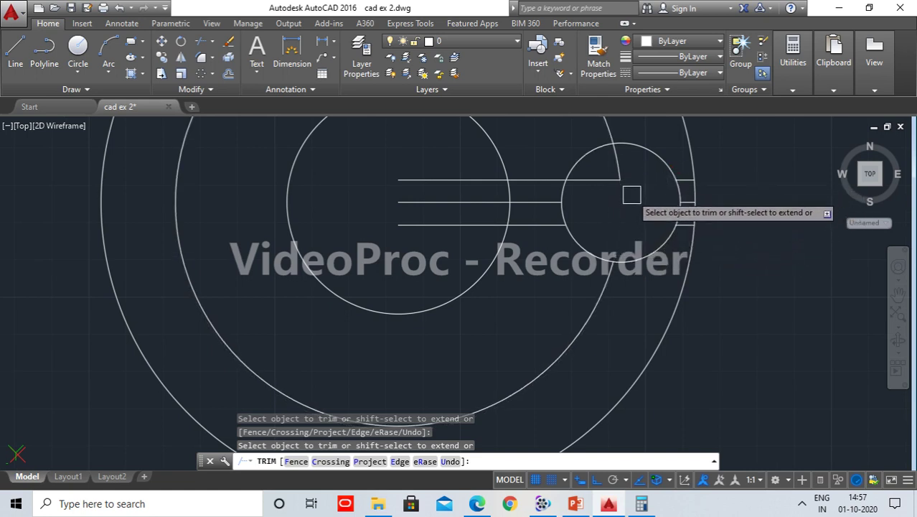
middle_click_drag(631, 195, 630, 238)
left_click(620, 206)
left_click(608, 221)
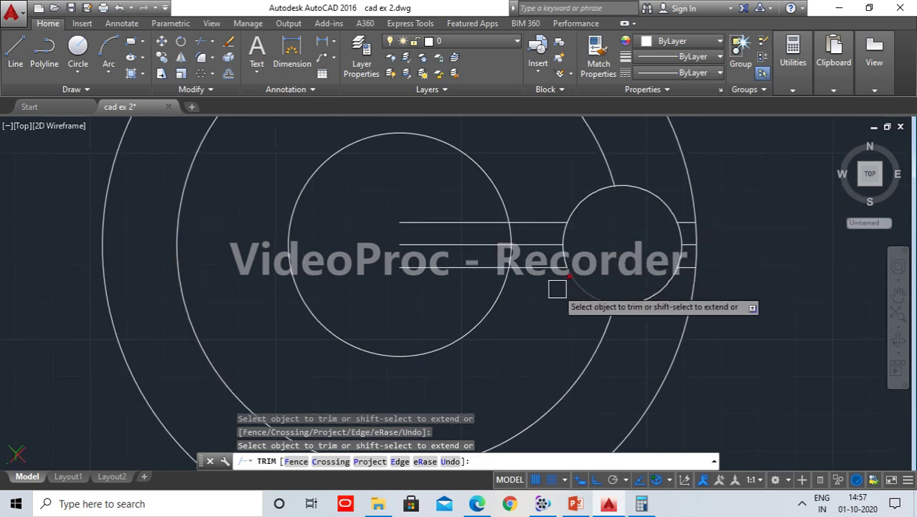
Step: Trim away the line segments inside the radius-3 circle
left_click(470, 271)
left_click(472, 230)
left_click(462, 263)
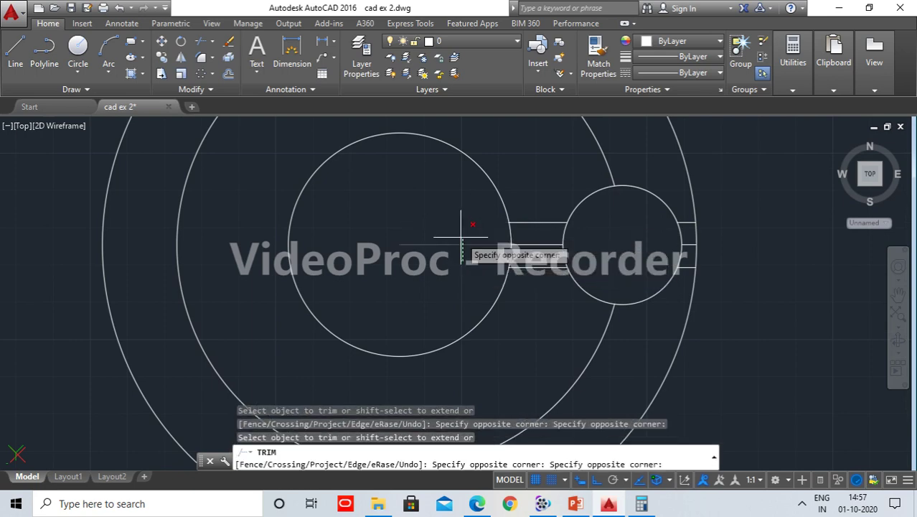
left_click(461, 237)
key("Return")
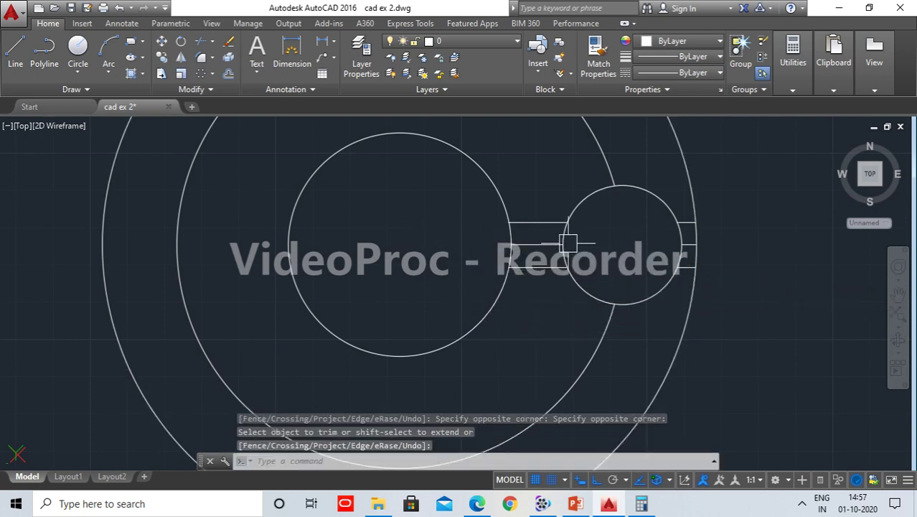
Step: Delete the leftover middle line and stray segments
scroll(568, 244, "up", 3)
left_click(539, 243)
scroll(730, 266, "down", 3)
scroll(716, 278, "up", 1)
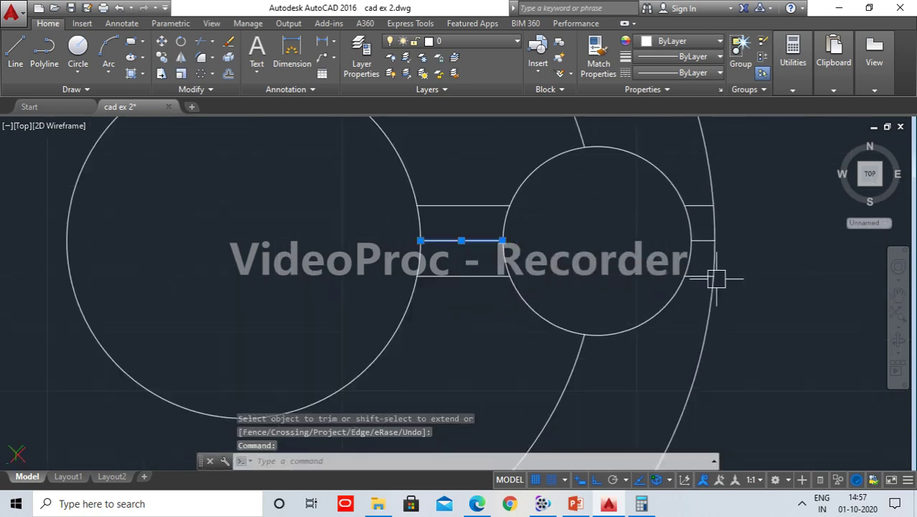
scroll(716, 279, "up", 2)
left_click(679, 271)
left_click(680, 182)
middle_click_drag(679, 182, 663, 342)
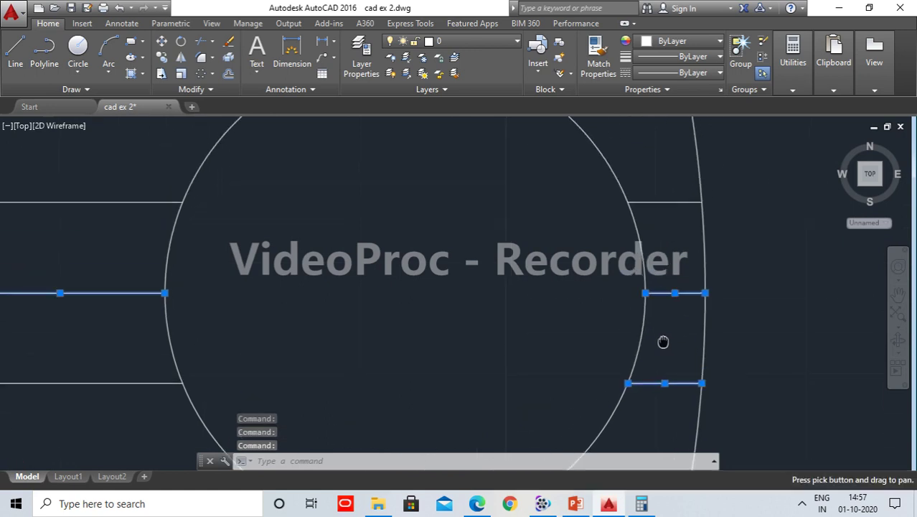
key("Delete")
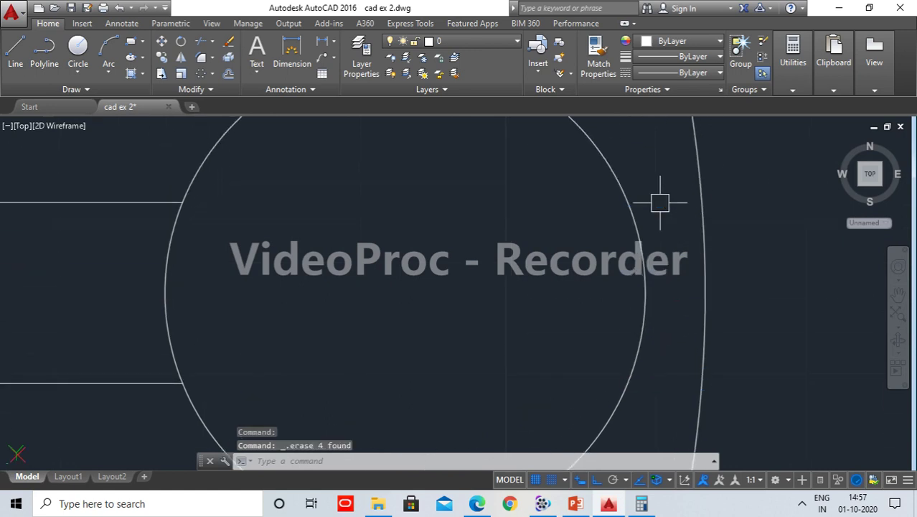
scroll(698, 309, "down", 3)
scroll(704, 322, "down", 5)
Step: Select the 0.8 circle and its two bar lines
scroll(446, 298, "down", 3)
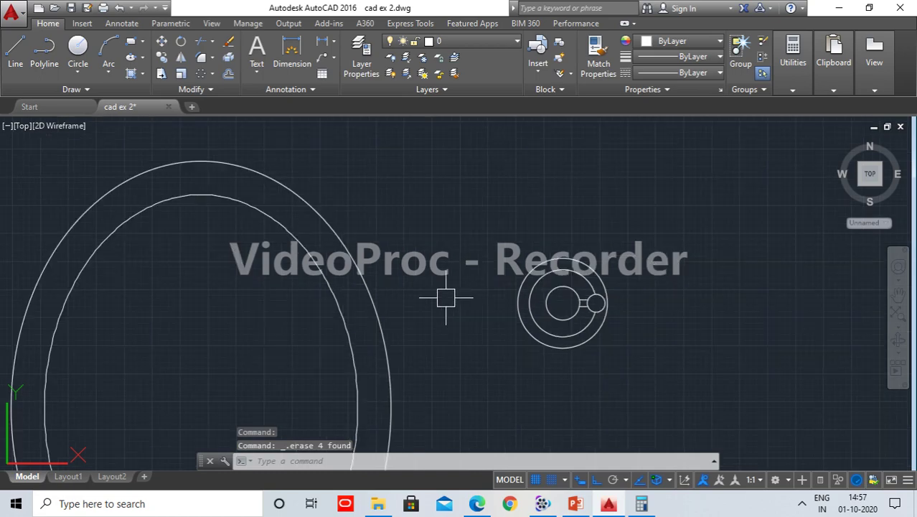
middle_click_drag(446, 298, 557, 282)
scroll(236, 276, "down", 7)
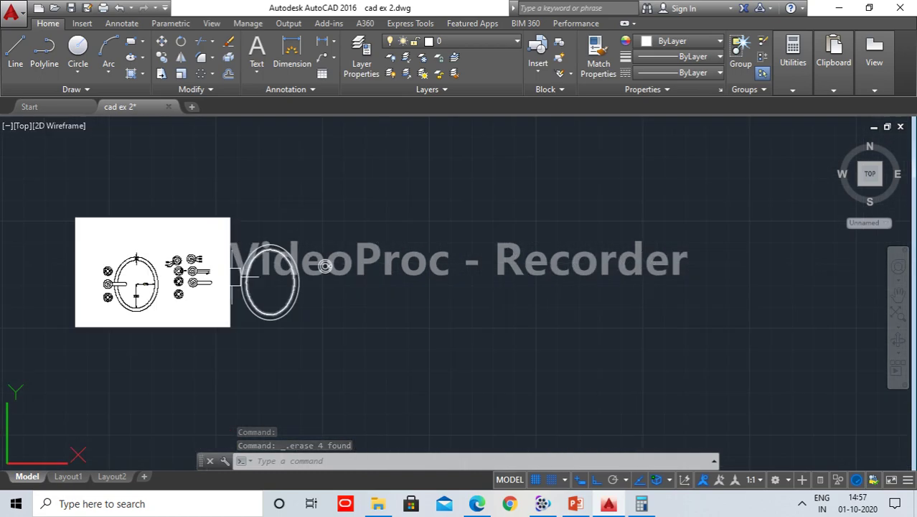
scroll(166, 276, "up", 5)
scroll(166, 276, "up", 3)
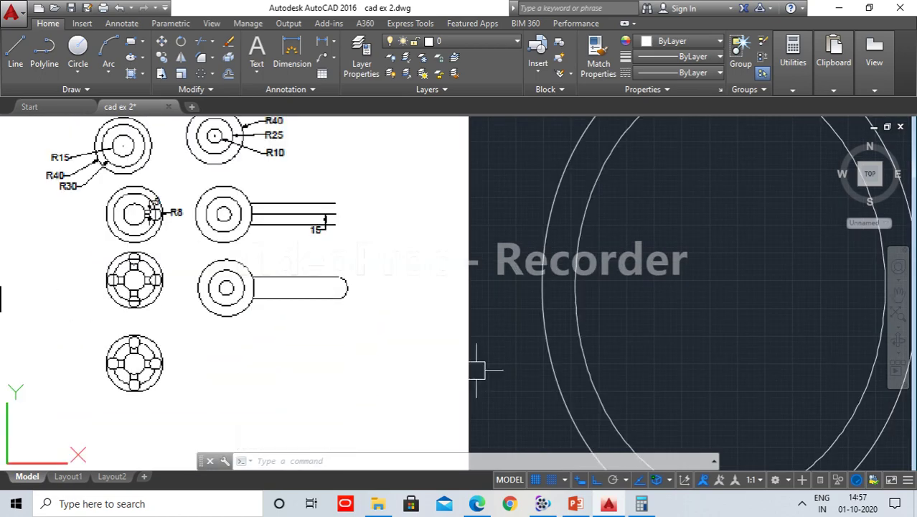
scroll(478, 371, "down", 5)
mouse_move(758, 327)
middle_mouse_down()
mouse_move(466, 317)
mouse_move(631, 263)
middle_mouse_up()
scroll(454, 311, "up", 5)
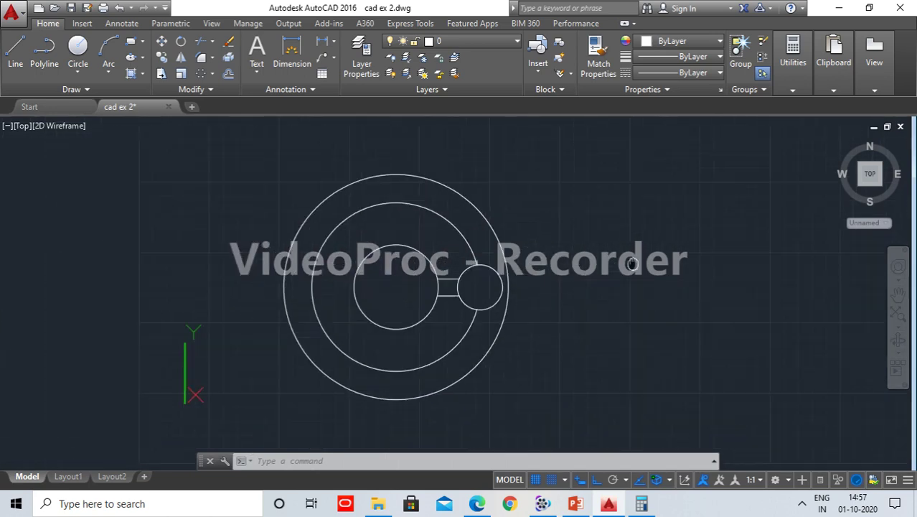
scroll(488, 298, "up", 4)
left_click(452, 329)
left_click(370, 226)
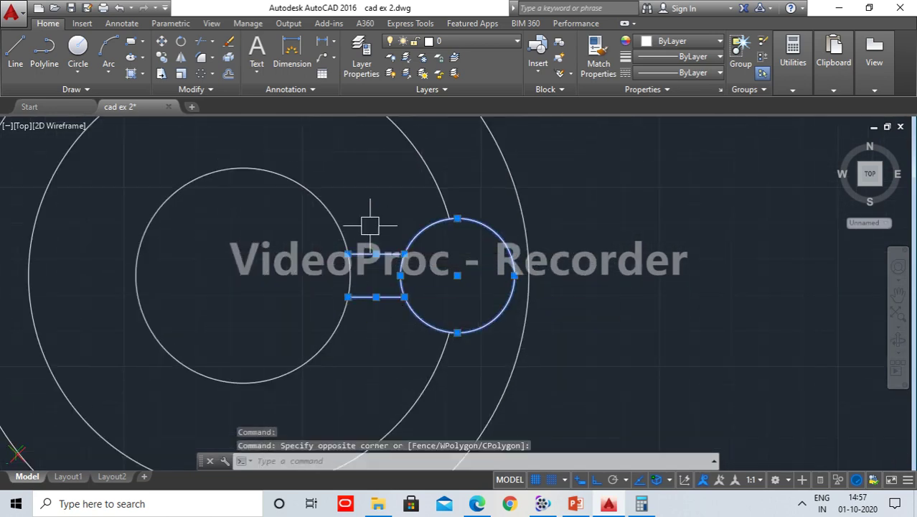
scroll(320, 290, "down", 2)
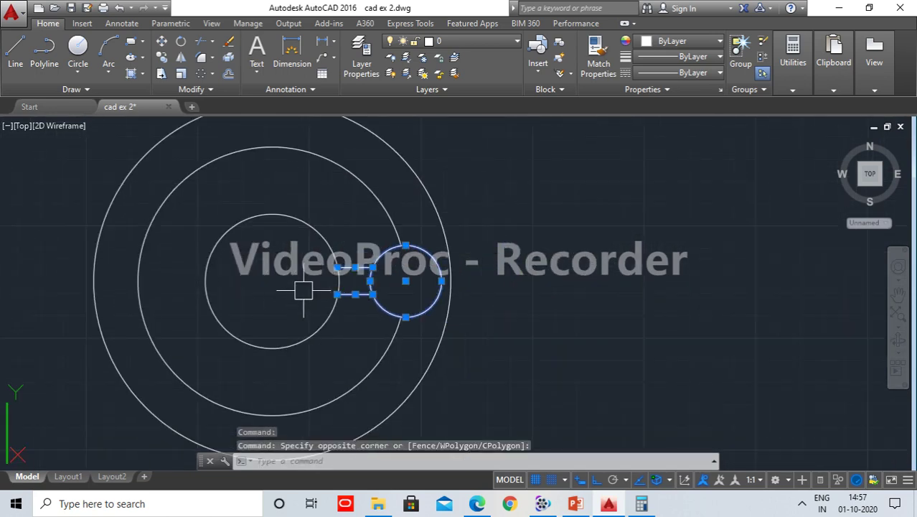
middle_click_drag(303, 290, 376, 297)
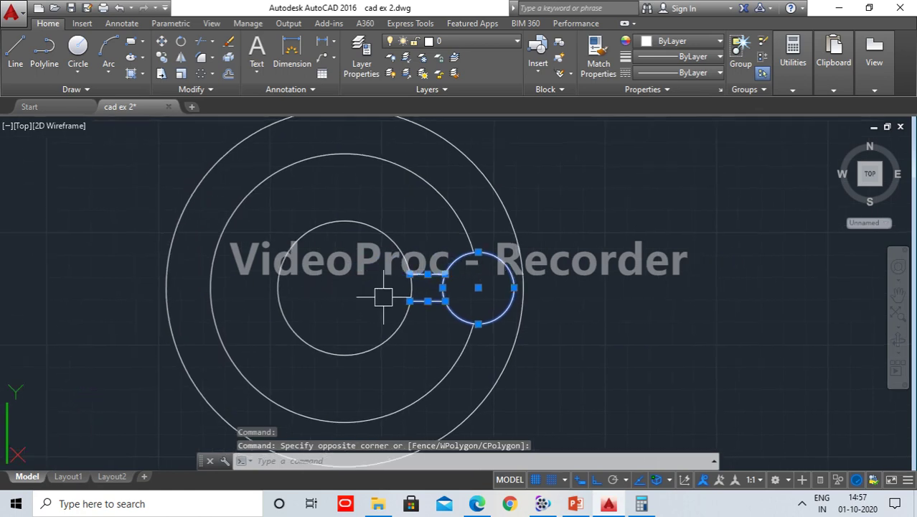
Step: Polar-array the selection 4 times around the inner circle's centre
left_click(212, 74)
left_click(216, 149)
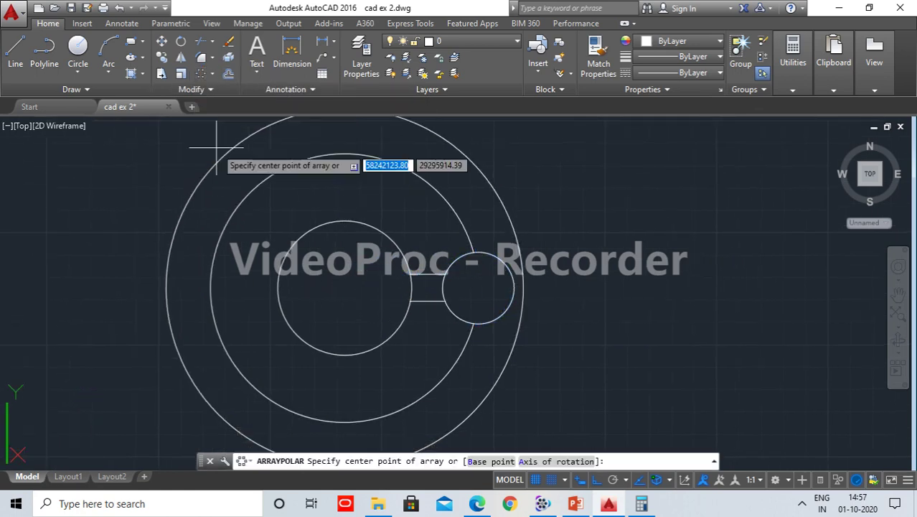
left_click(344, 288)
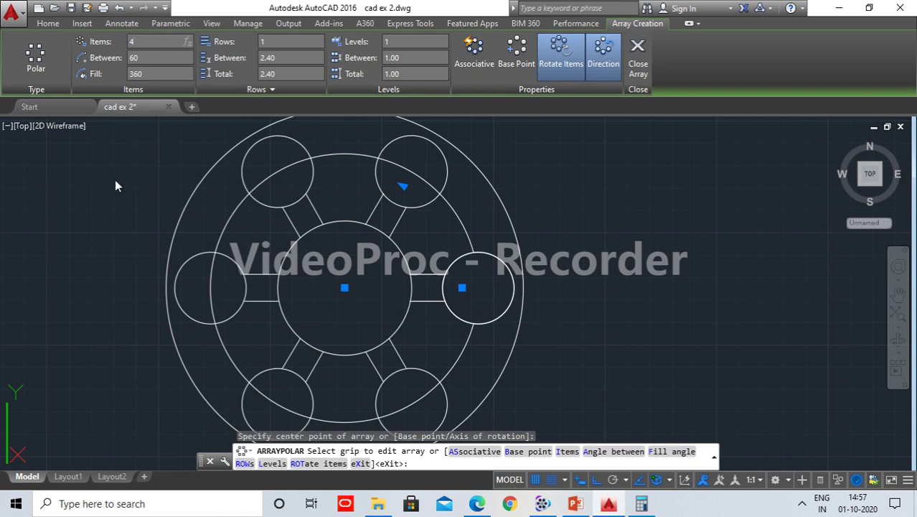
key("Return")
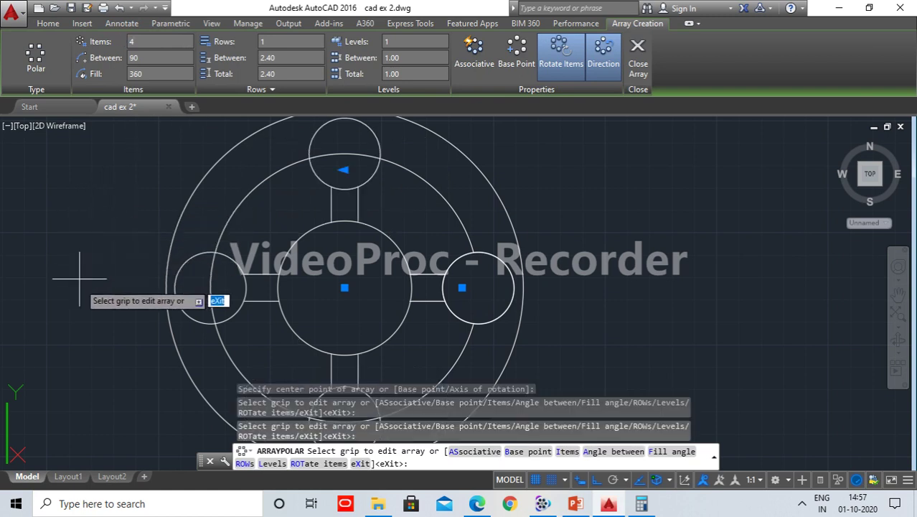
key("Escape")
type("TR")
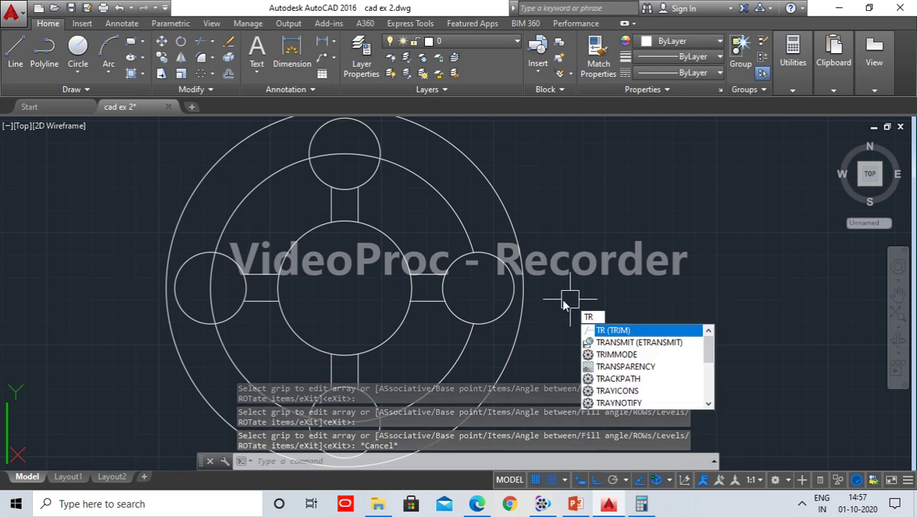
key("Return")
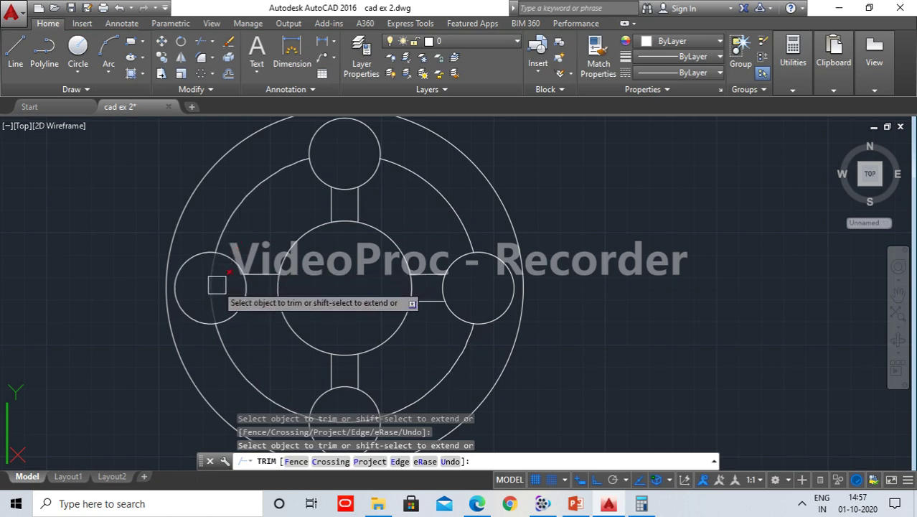
scroll(385, 361, "down", 1)
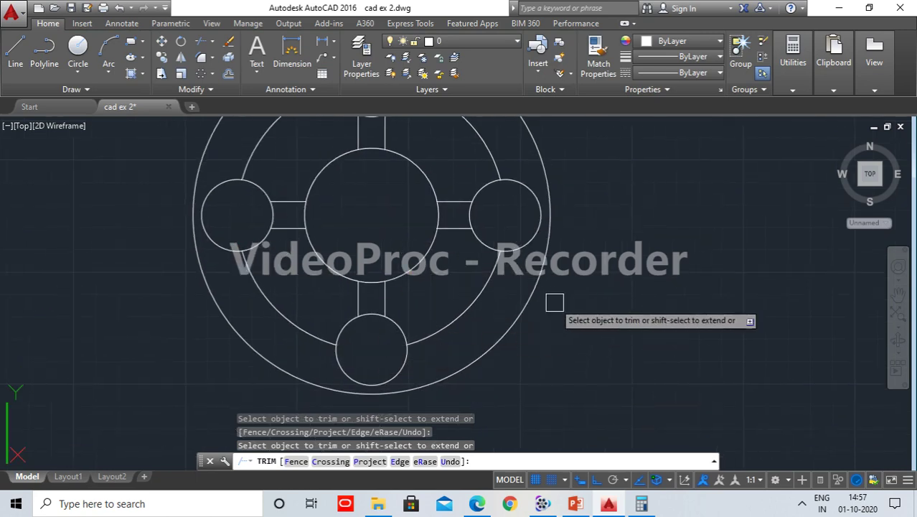
scroll(552, 303, "down", 2)
middle_click_drag(622, 283, 619, 295)
key("Escape")
scroll(570, 296, "down", 3)
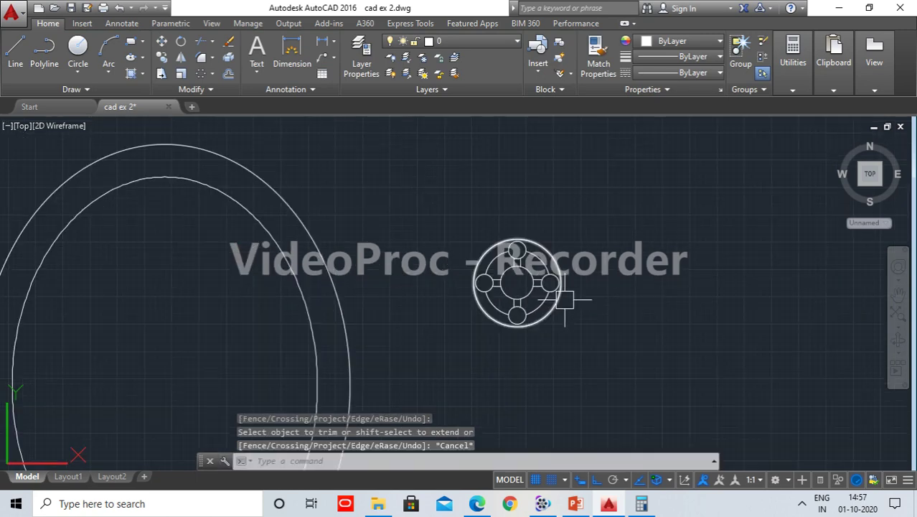
scroll(596, 328, "down", 1)
scroll(590, 322, "down", 3)
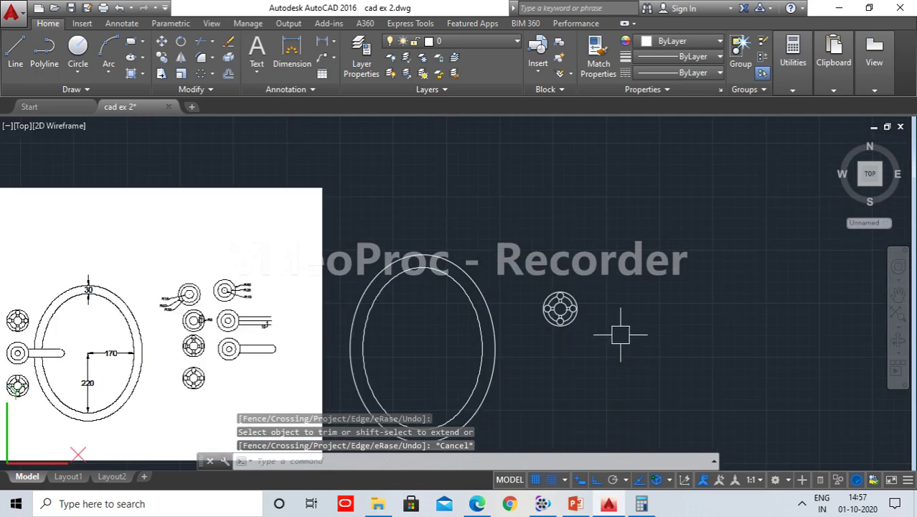
scroll(255, 351, "up", 4)
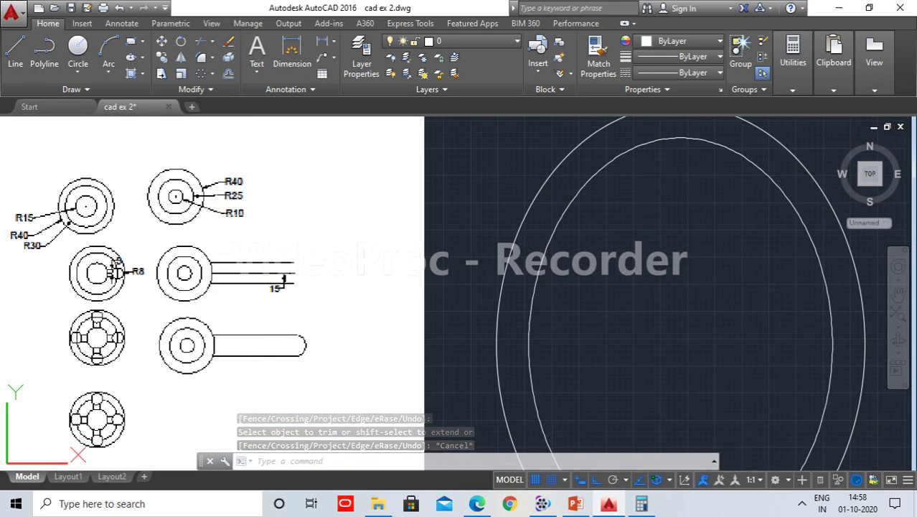
scroll(475, 245, "up", 2)
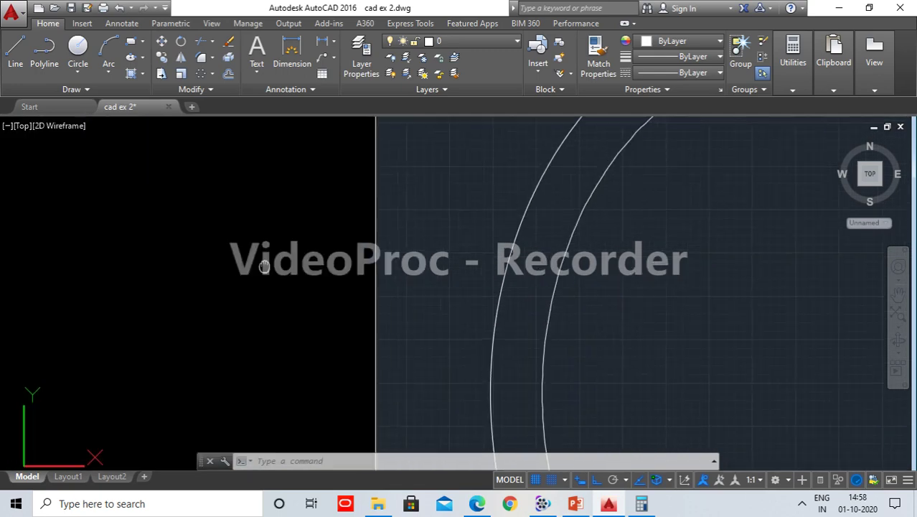
scroll(270, 231, "down", 2)
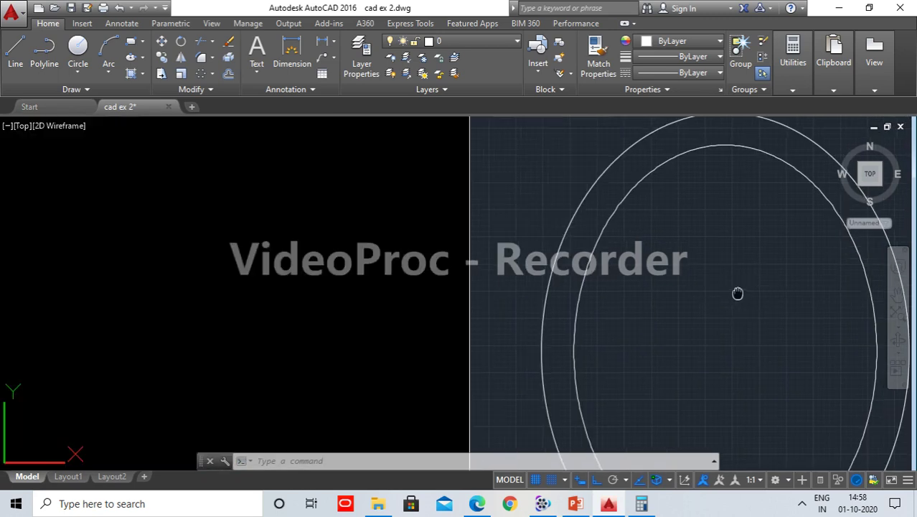
middle_click_drag(737, 293, 442, 262)
scroll(442, 261, "down", 2)
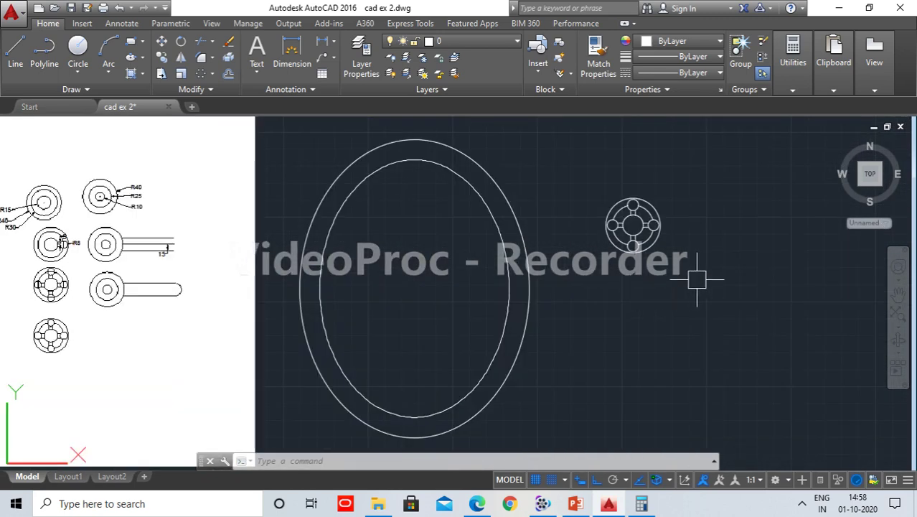
middle_click_drag(696, 277, 515, 277)
Step: Draw a radius 4 circle to the right of the four-hole handle
type("c")
key("Return")
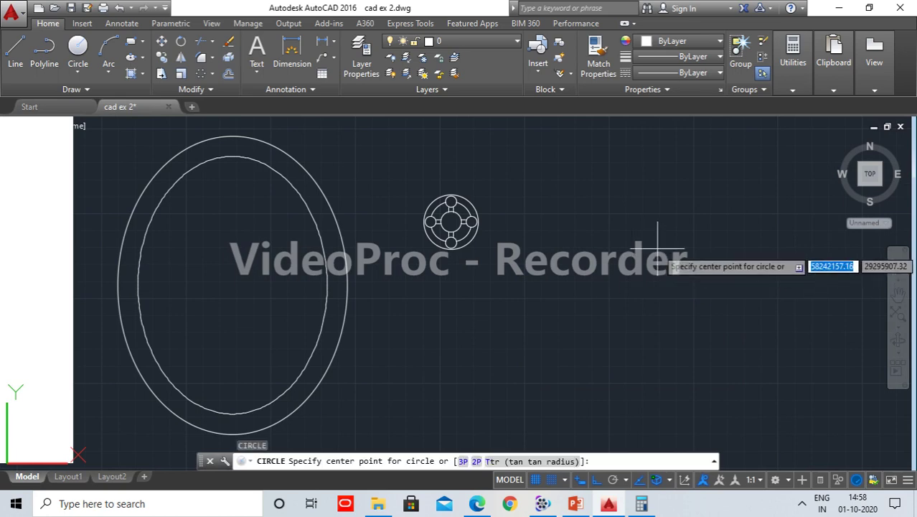
left_click(657, 249)
type("4")
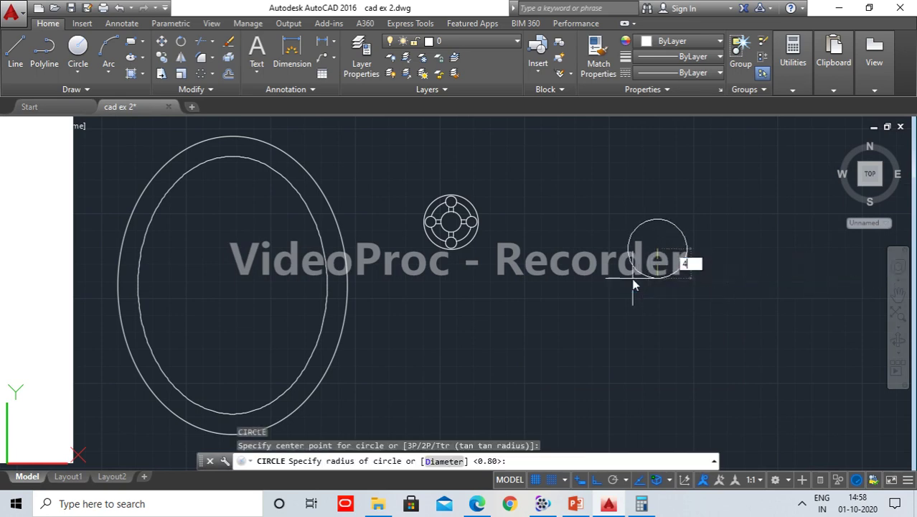
key("Return")
key("Return")
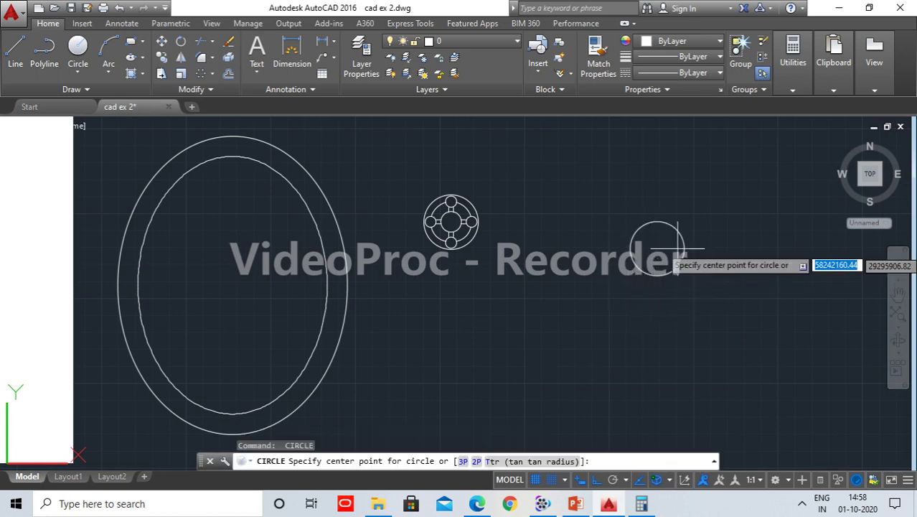
Step: Add concentric circles of radius 2.5 and 1 at the same centre
left_click(657, 249)
scroll(649, 307, "down", 2)
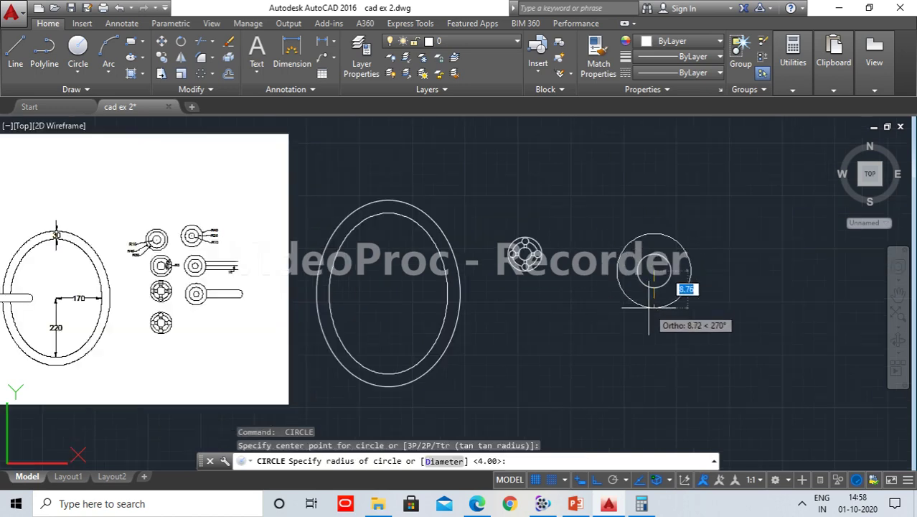
scroll(649, 307, "up", 2)
mouse_move(649, 307)
middle_mouse_down()
mouse_move(776, 346)
mouse_move(642, 315)
middle_mouse_up()
type("2.5")
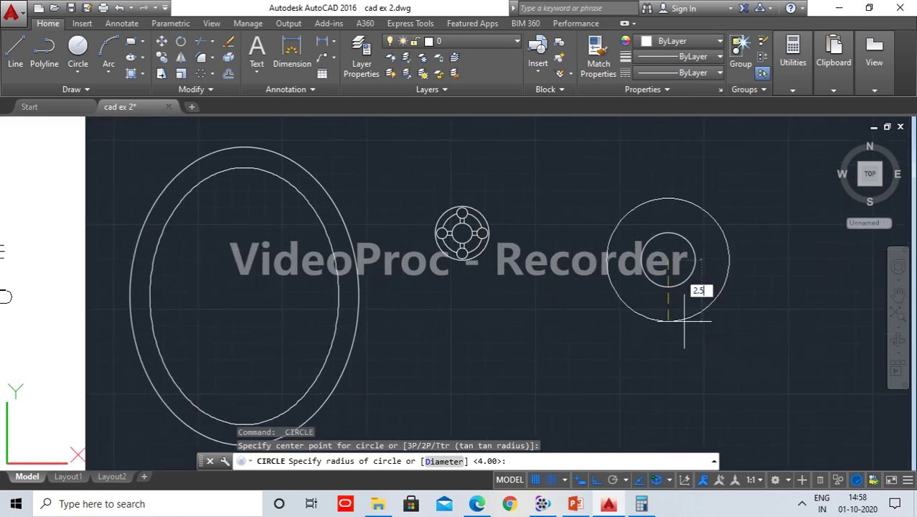
key("Return")
key("Return")
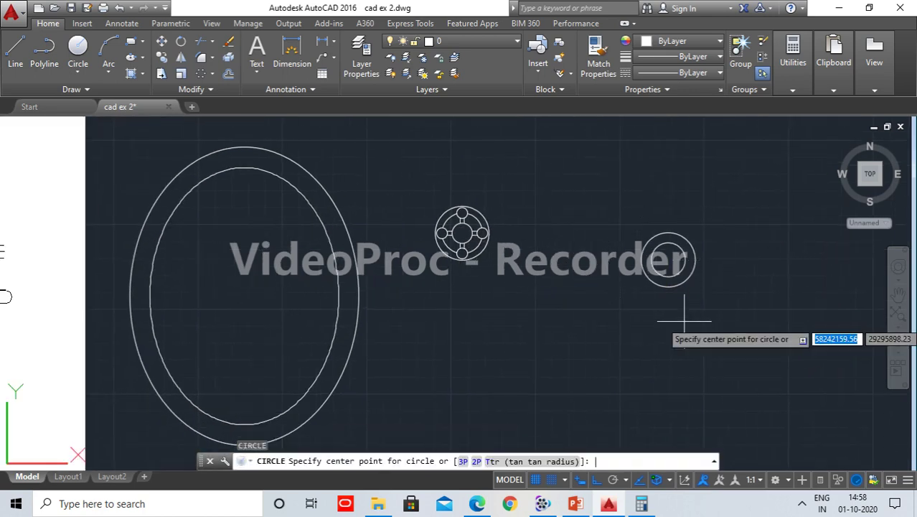
left_click(670, 258)
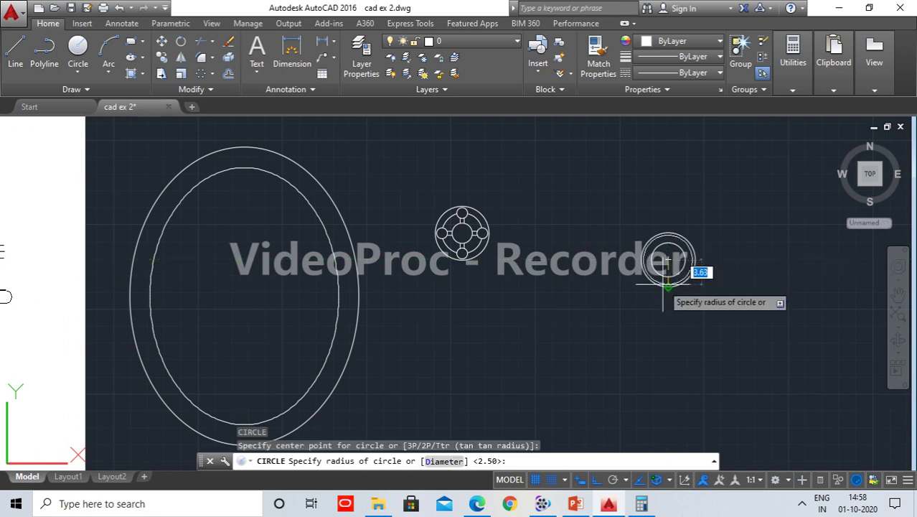
type("1")
key("Return")
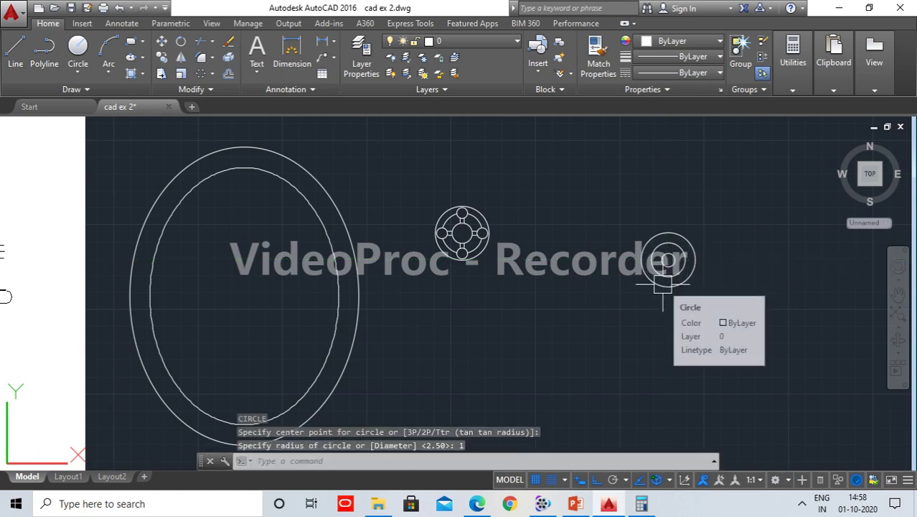
scroll(723, 271, "up", 2)
type("L")
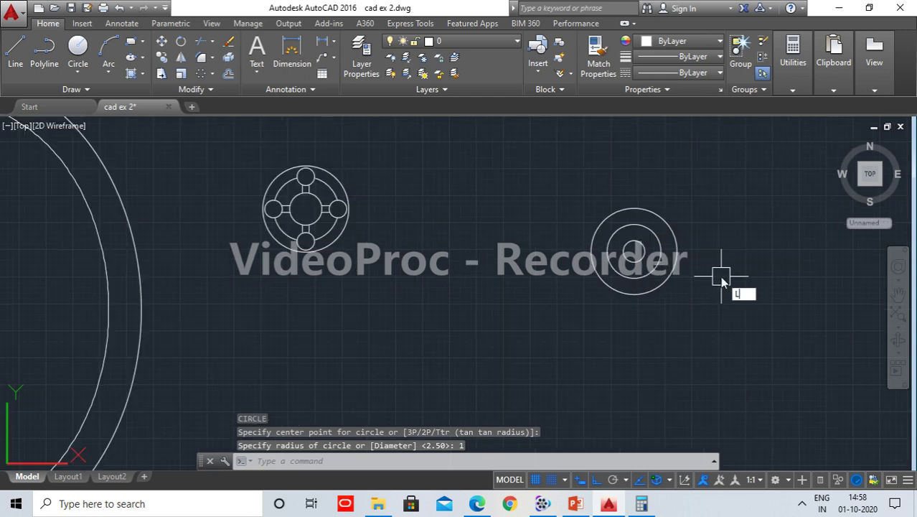
key("Return")
scroll(695, 265, "up", 2)
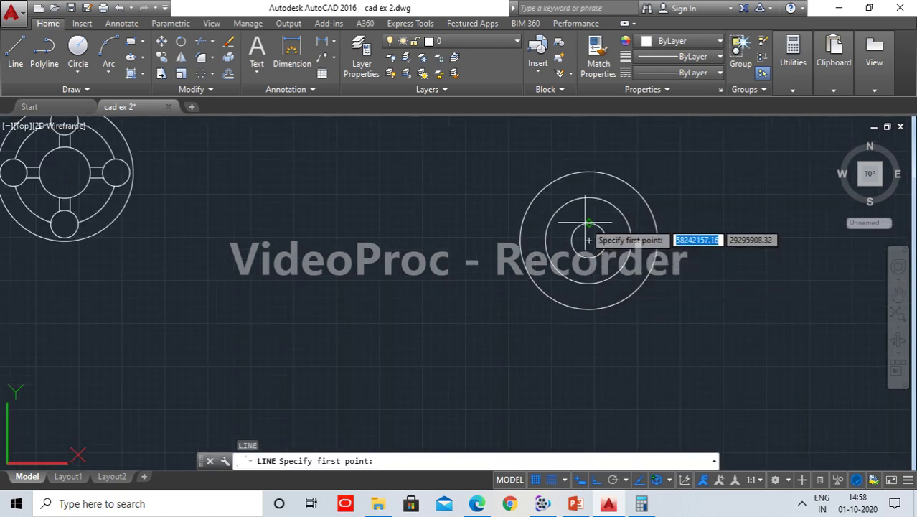
Step: Draw a horizontal line from the new circles' centre rightward past the radius 4 circle
left_click(589, 240)
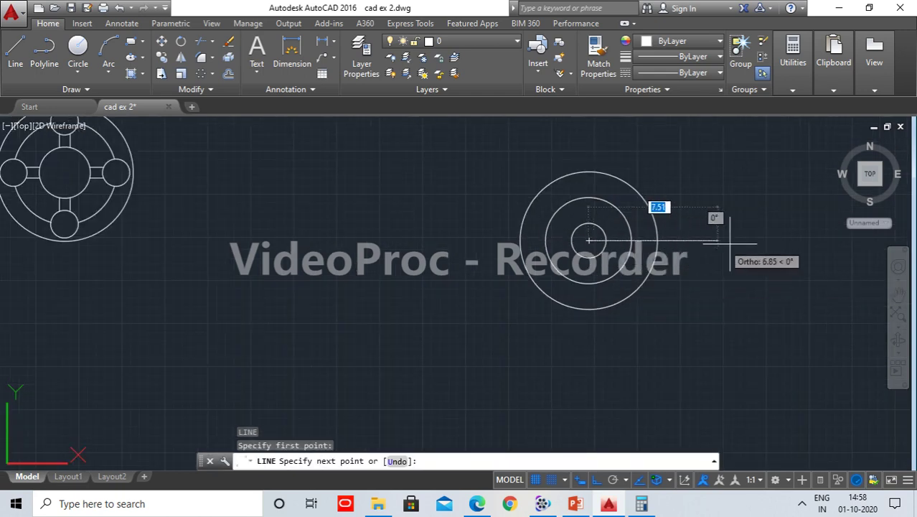
left_click(810, 241)
key("Return")
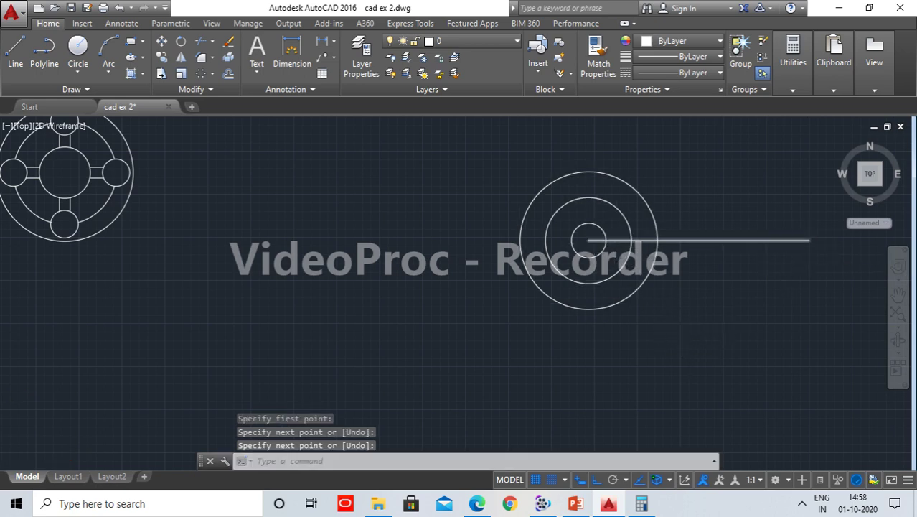
scroll(593, 243, "up", 4)
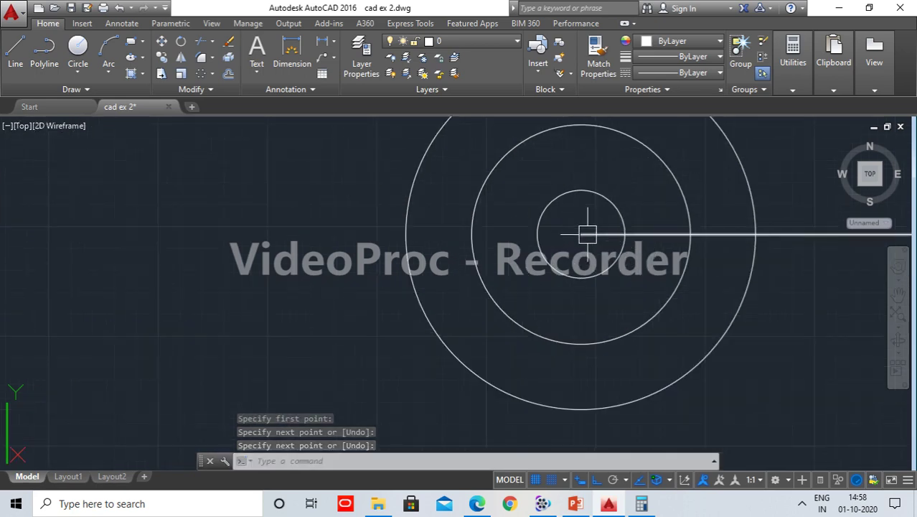
scroll(582, 248, "down", 2)
scroll(574, 263, "down", 2)
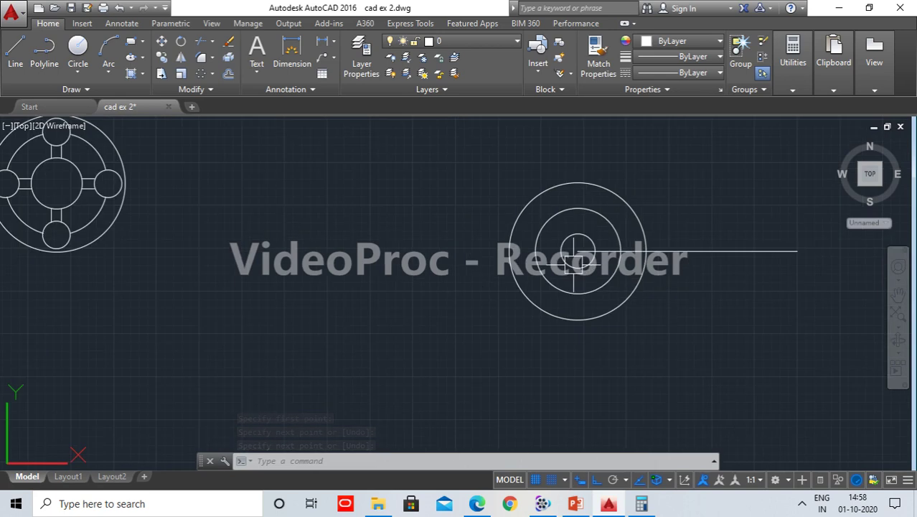
type("O")
Step: Offset the handle line 0.8 to make parallel copies above and below it
key("Return")
type("0.8")
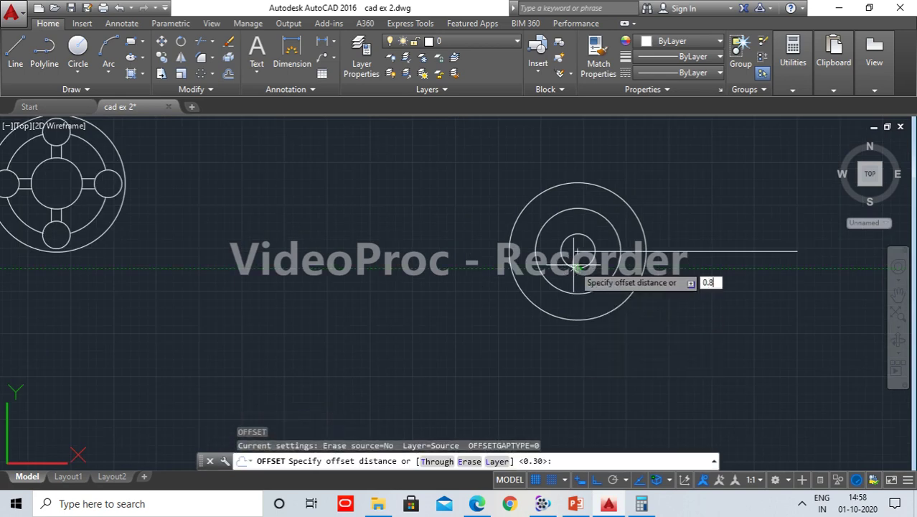
key("Return")
left_click(643, 251)
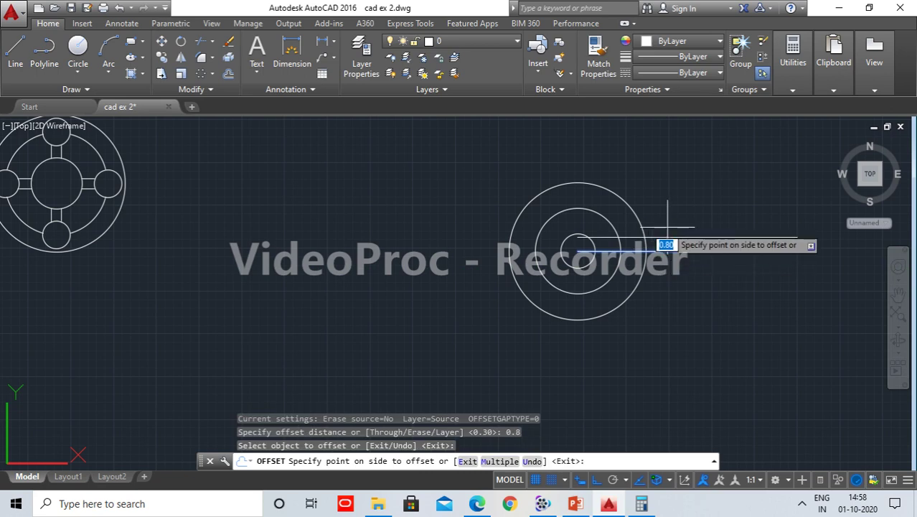
left_click(668, 228)
left_click(675, 252)
left_click(675, 294)
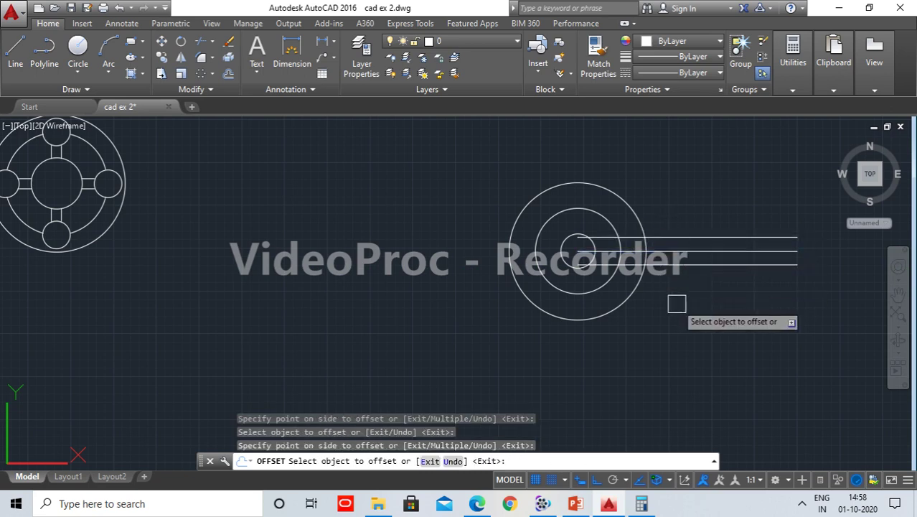
key("Return")
type("TR")
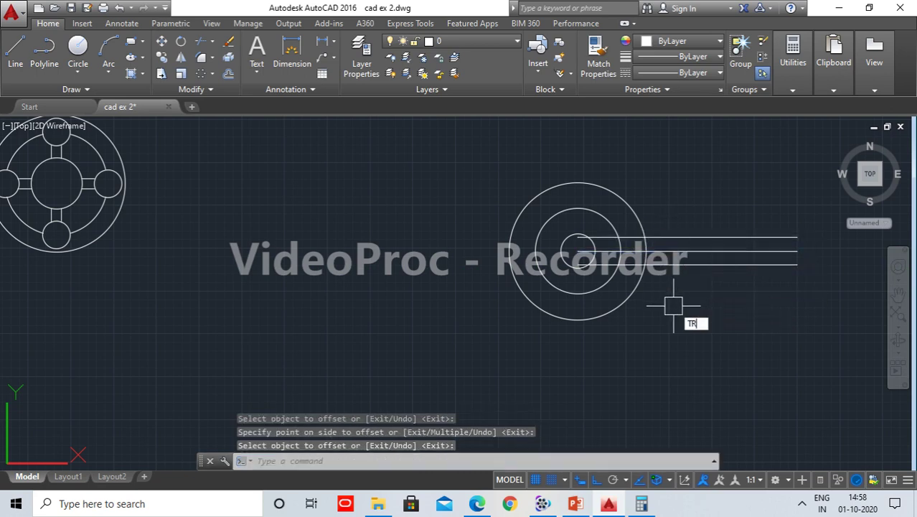
Step: Trim the three handle lines between the middle and outer circles
key("Return")
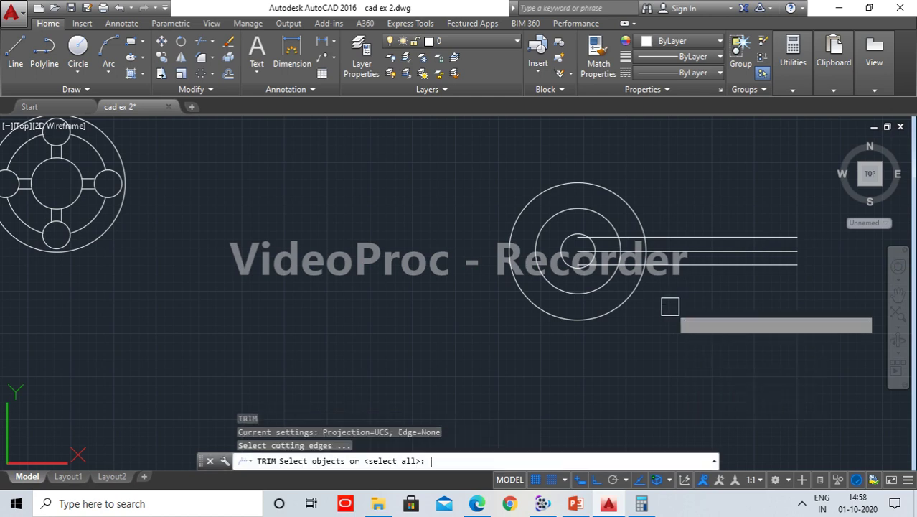
key("Return")
scroll(599, 237, "up", 4)
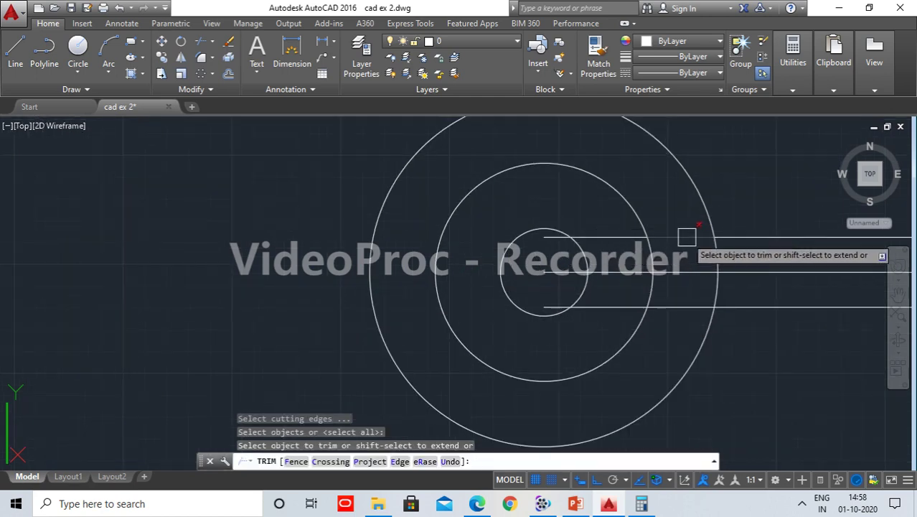
left_click(688, 237)
left_click(688, 271)
left_click(691, 307)
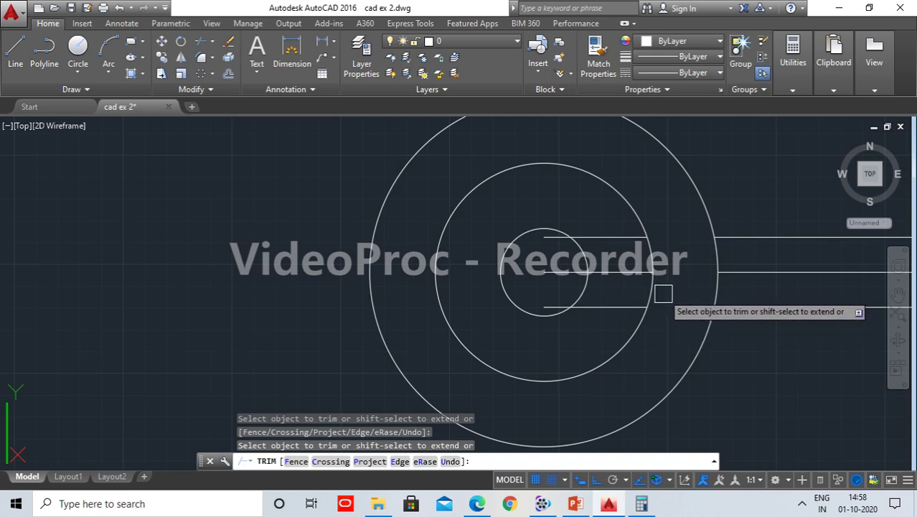
key("Return")
Step: Delete the leftover line pieces, keeping only the two outer handle lines
left_click(762, 272)
left_click(624, 307)
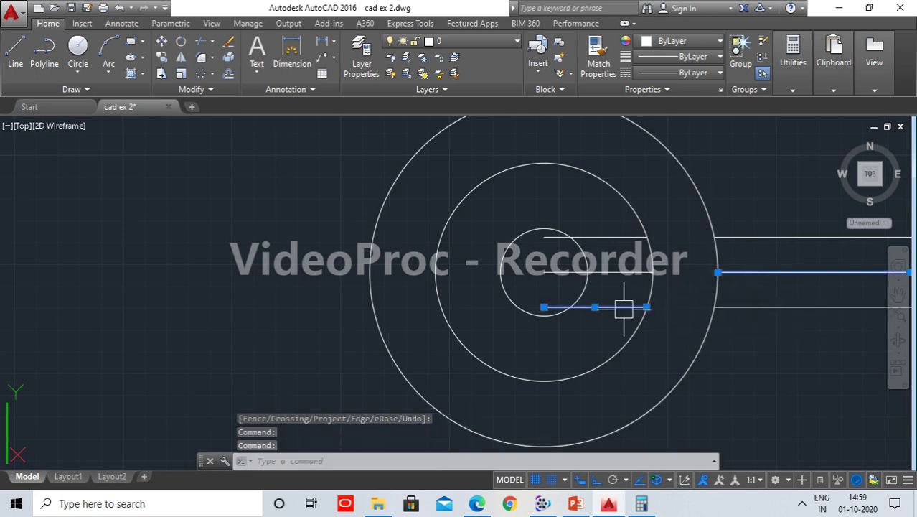
left_click(618, 271)
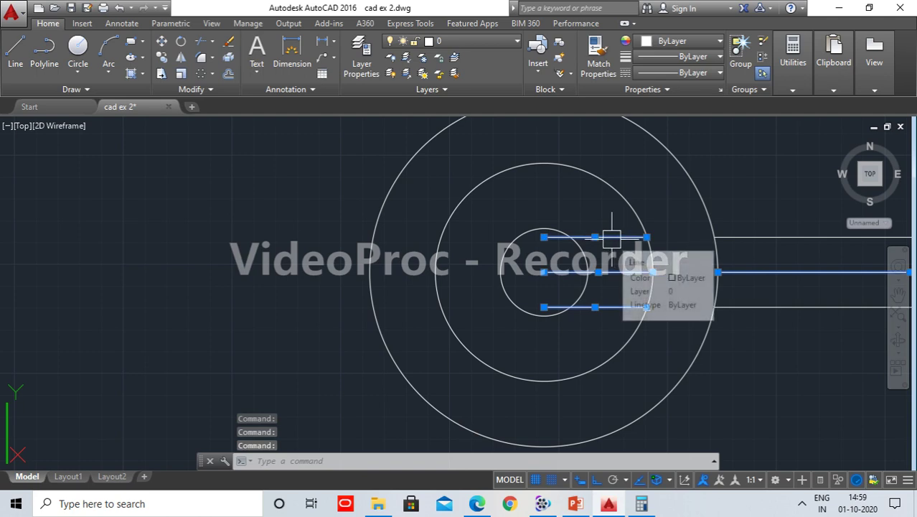
key("Delete")
scroll(607, 242, "down", 2)
scroll(766, 299, "down", 1)
middle_click_drag(766, 299, 650, 293)
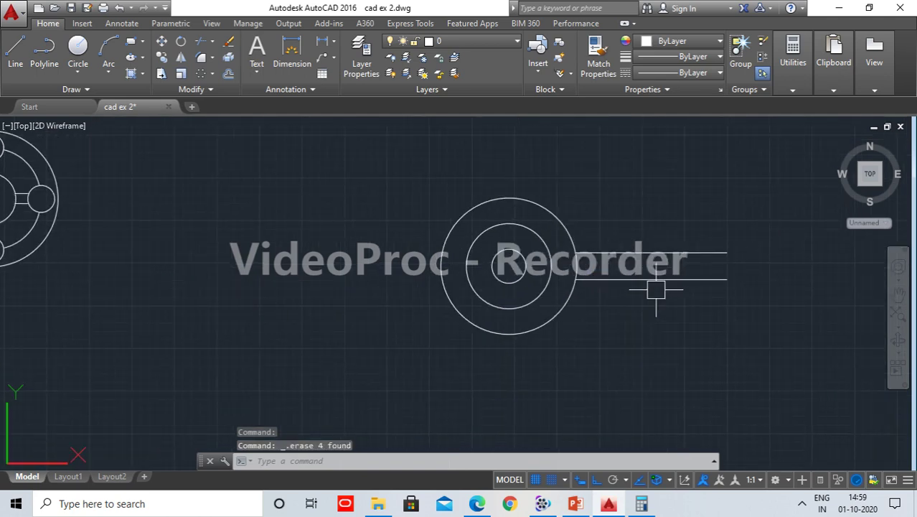
scroll(656, 290, "up", 2)
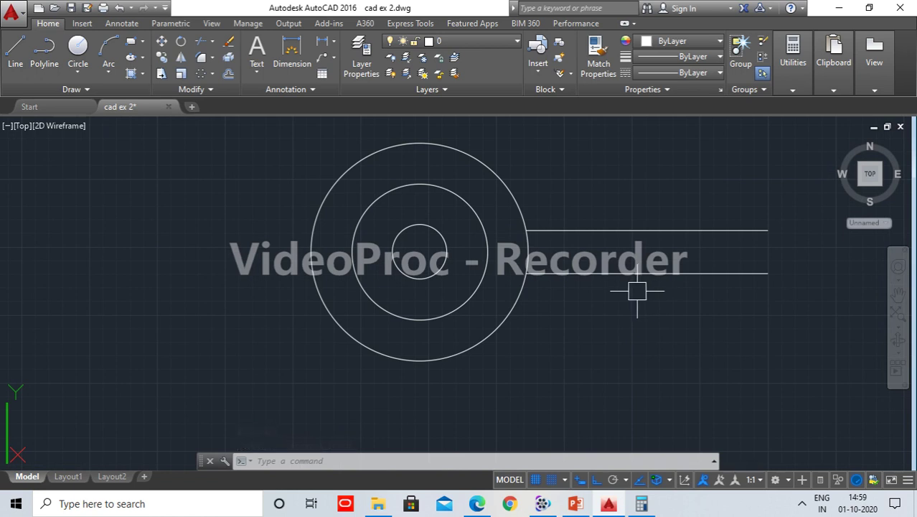
type("F")
Step: Fillet the upper and lower handle lines with radius 0.5 to round the right end
key("Return")
key("Return")
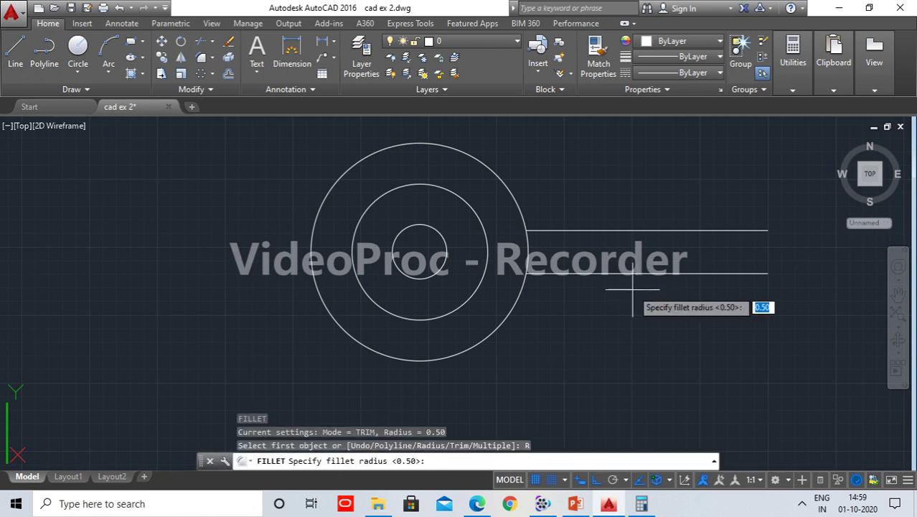
type("0.5")
key("Return")
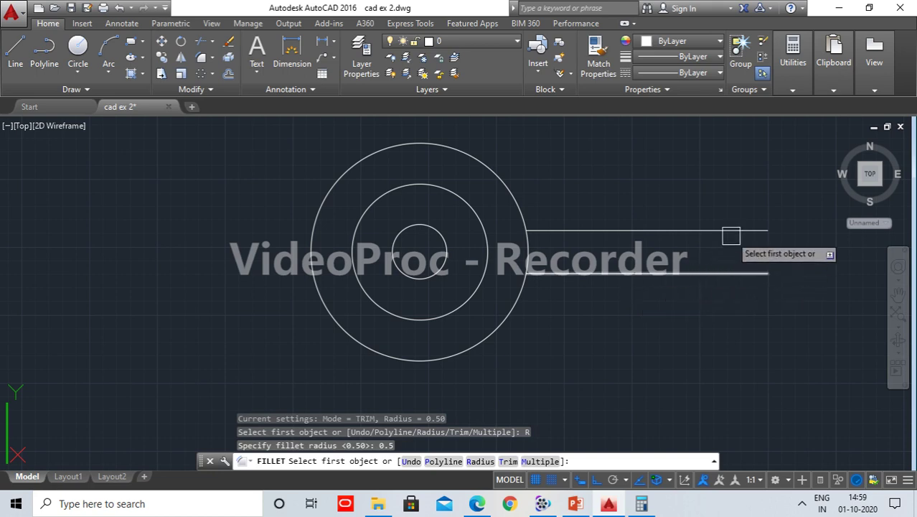
left_click(731, 231)
left_click(730, 272)
Step: Bring the reference drawing into view and window-select the spoked wheel
scroll(676, 355, "down", 3)
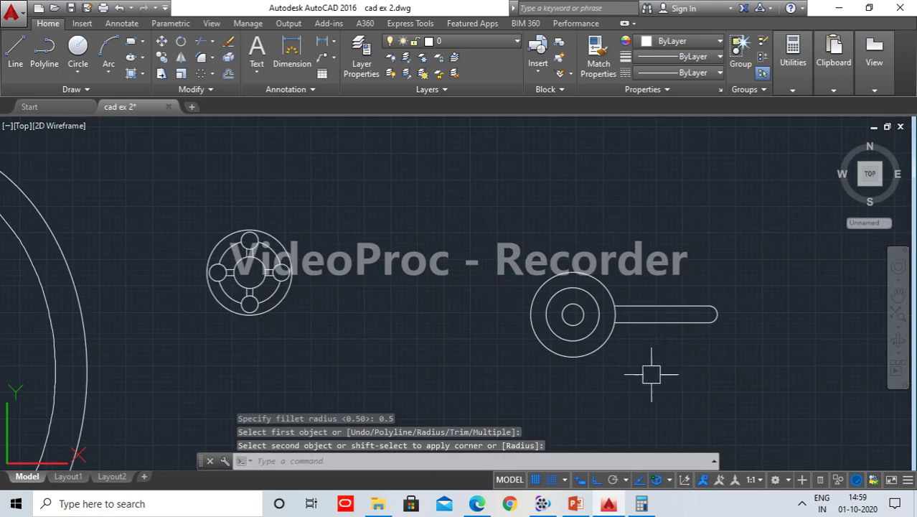
scroll(651, 337, "down", 2)
scroll(631, 294, "down", 2)
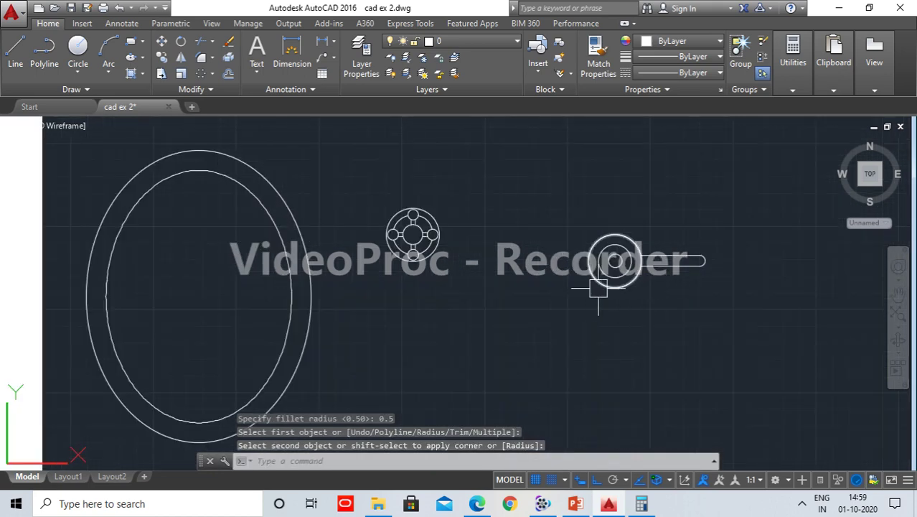
middle_click_drag(599, 289, 757, 241)
middle_click_drag(548, 212, 616, 212)
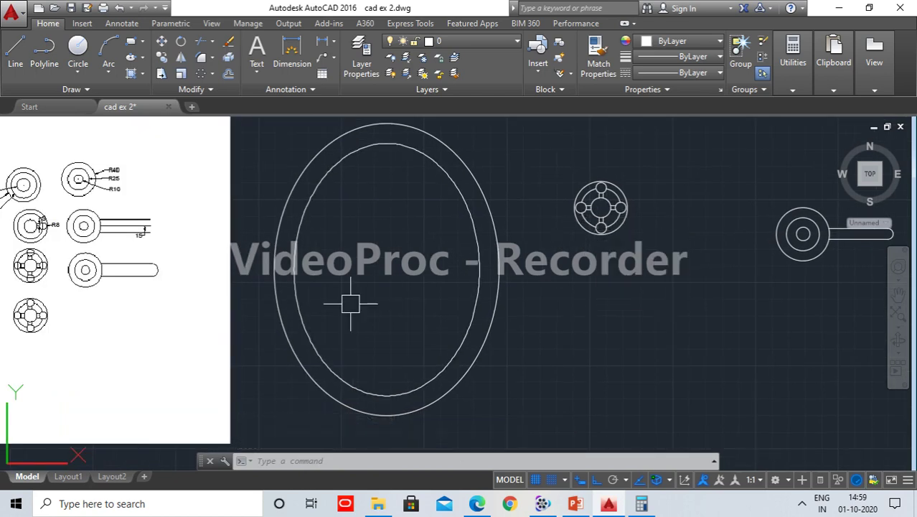
middle_click_drag(350, 303, 737, 271)
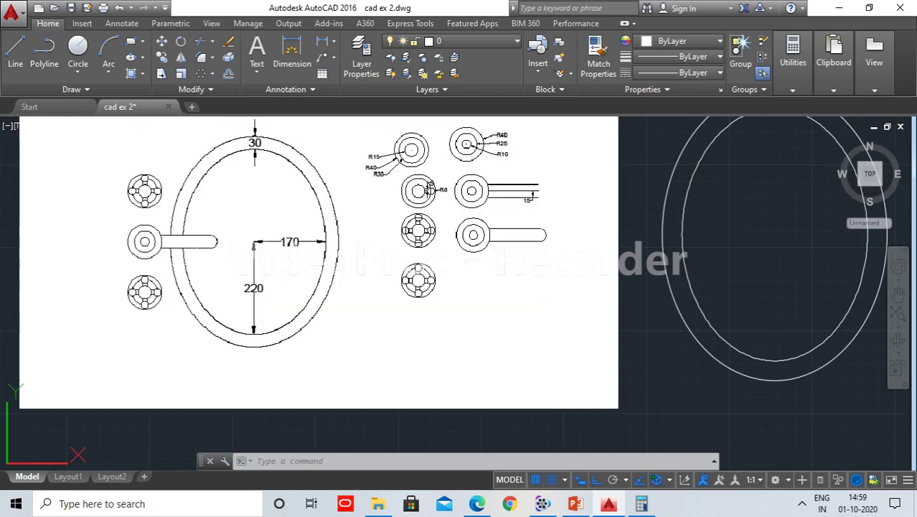
scroll(556, 287, "down", 5)
scroll(608, 258, "up", 3)
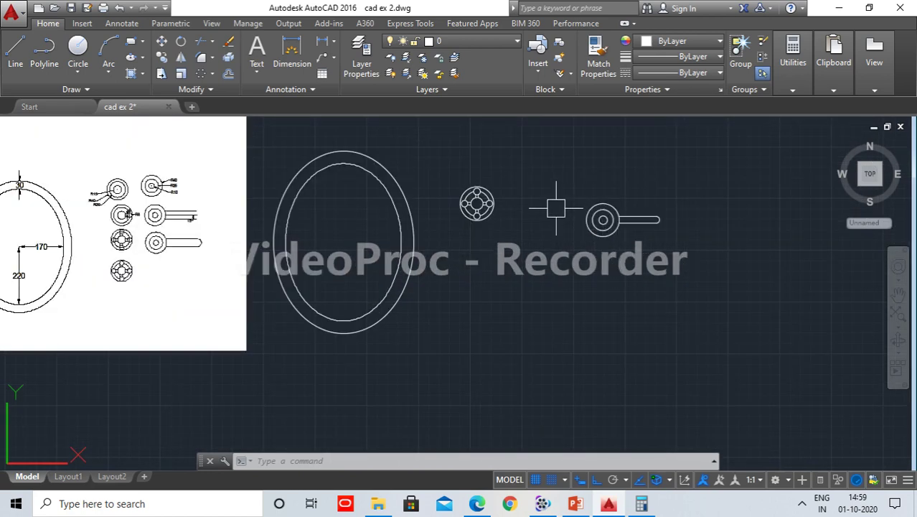
left_click(528, 228)
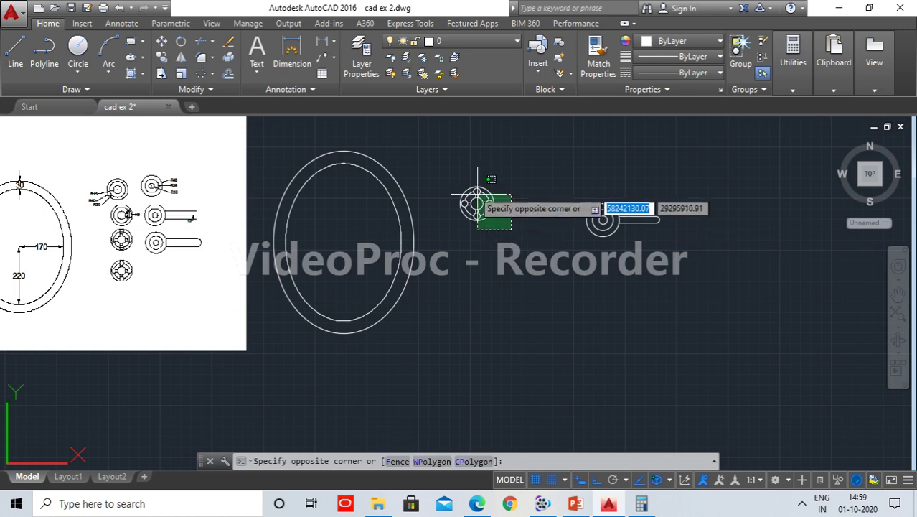
left_click(431, 137)
middle_click_drag(595, 308, 679, 311)
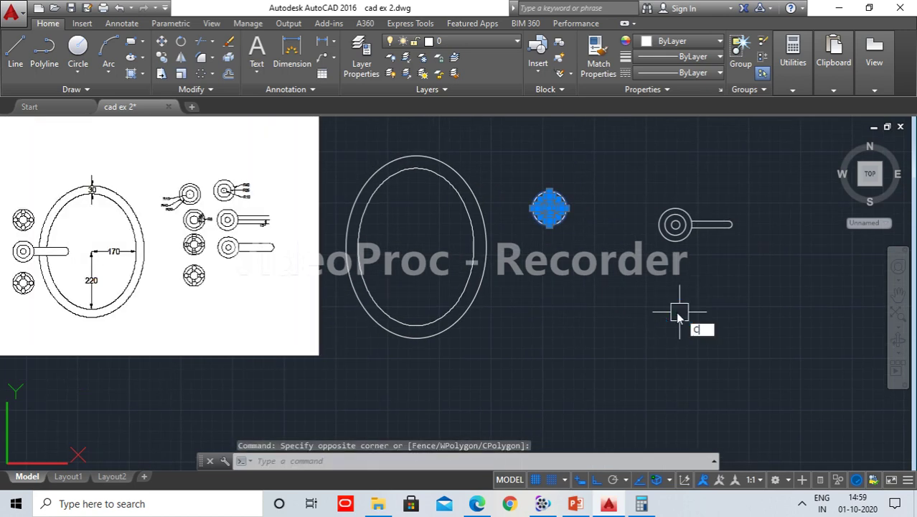
Step: Copy the wheel from its centre, with Ortho off, above and below the handle circles
type("co")
key("Return")
left_click(550, 208)
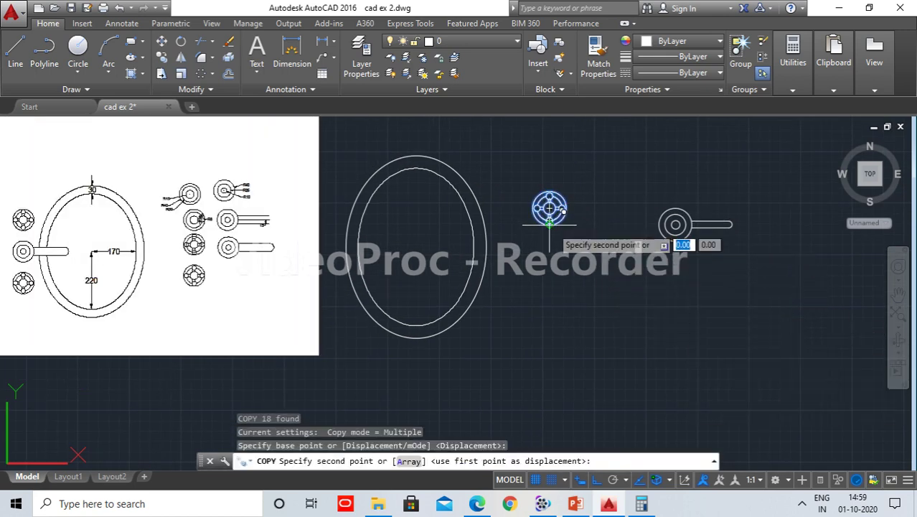
left_click(604, 480)
scroll(689, 237, "up", 2)
middle_click_drag(594, 298, 593, 285)
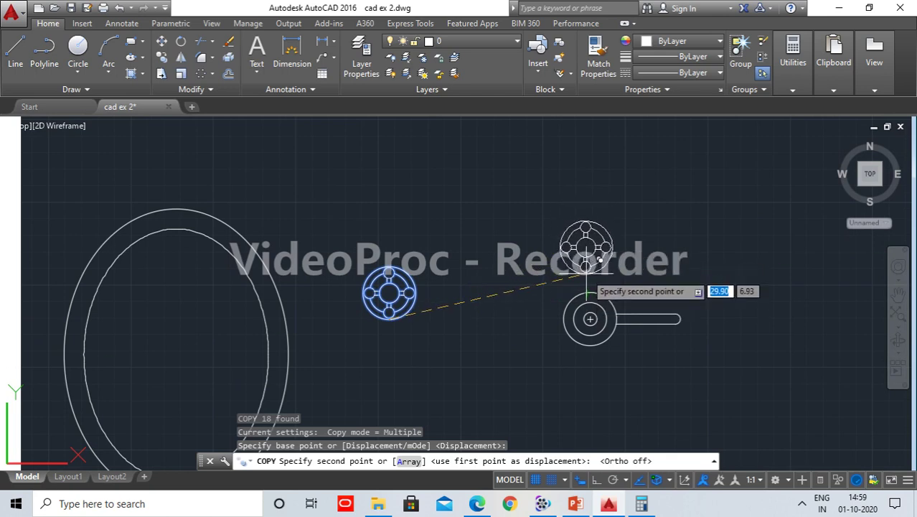
left_click(586, 272)
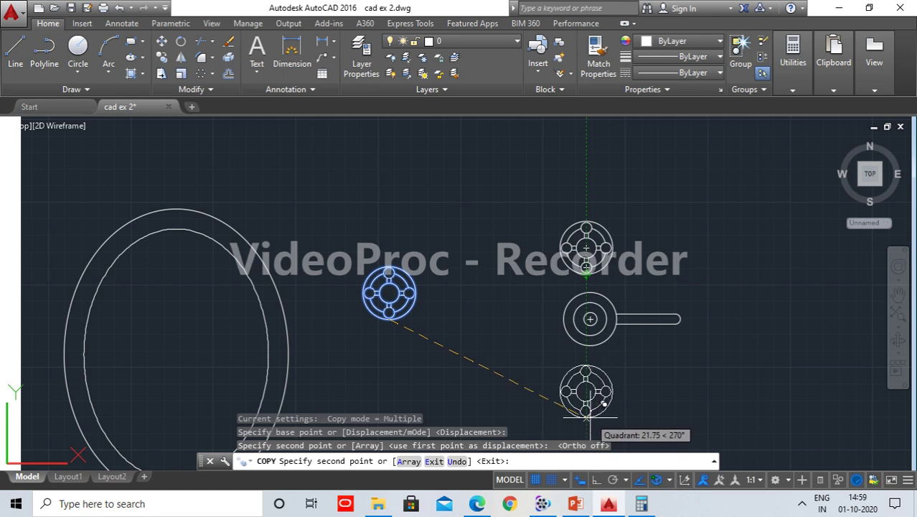
left_click(587, 414)
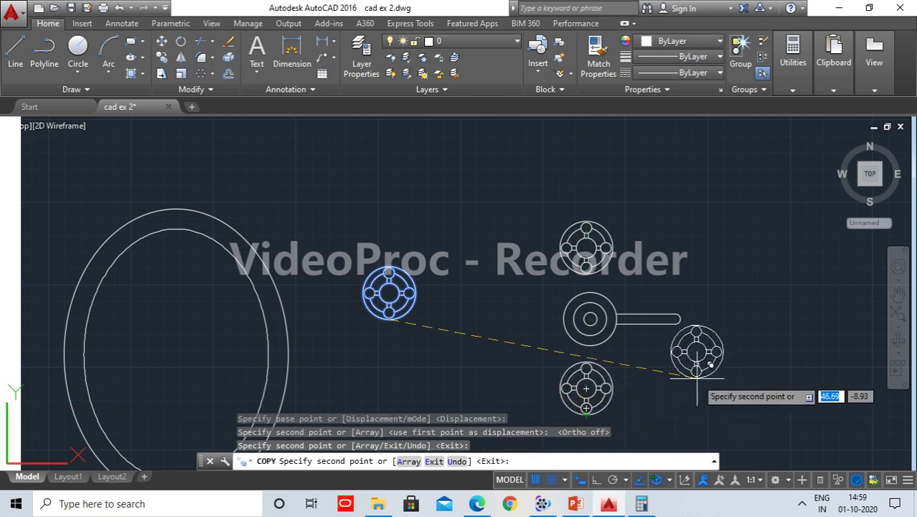
key("Return")
scroll(693, 377, "down", 2)
middle_click_drag(693, 377, 629, 285)
Step: Move the handle and both wheel copies from the handle centre beside the ring's left side
left_click(661, 319)
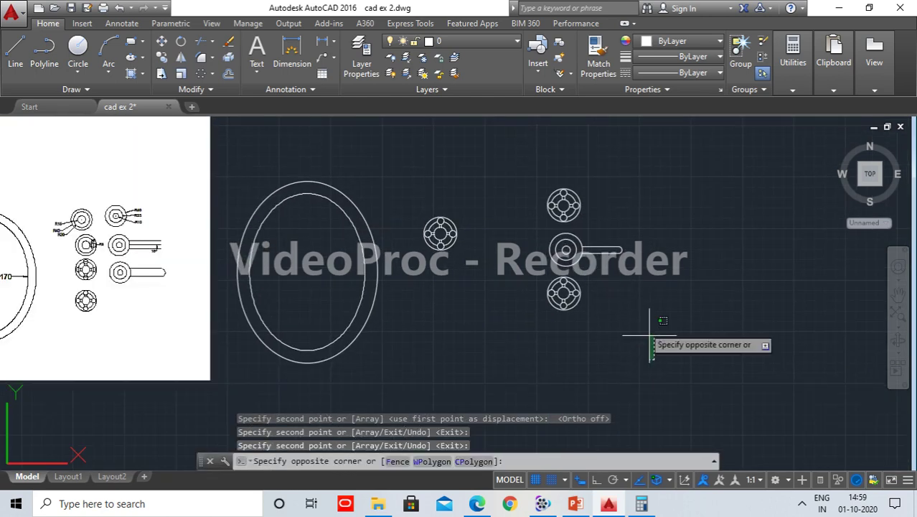
left_click(531, 175)
key("Return")
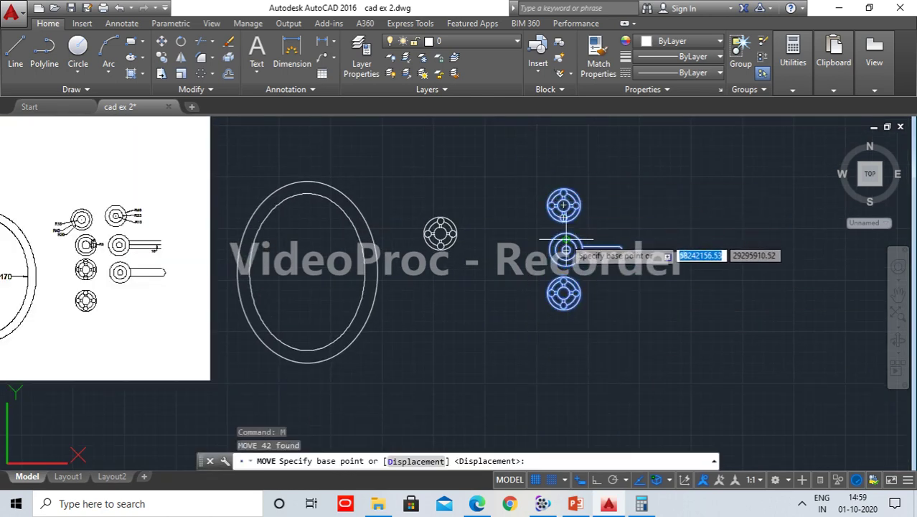
left_click(564, 250)
middle_click_drag(341, 284, 475, 256)
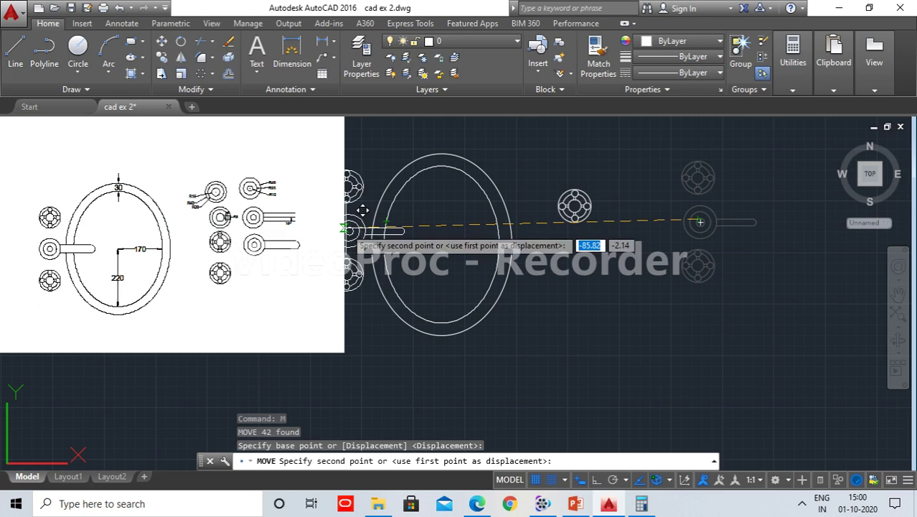
left_click(385, 222)
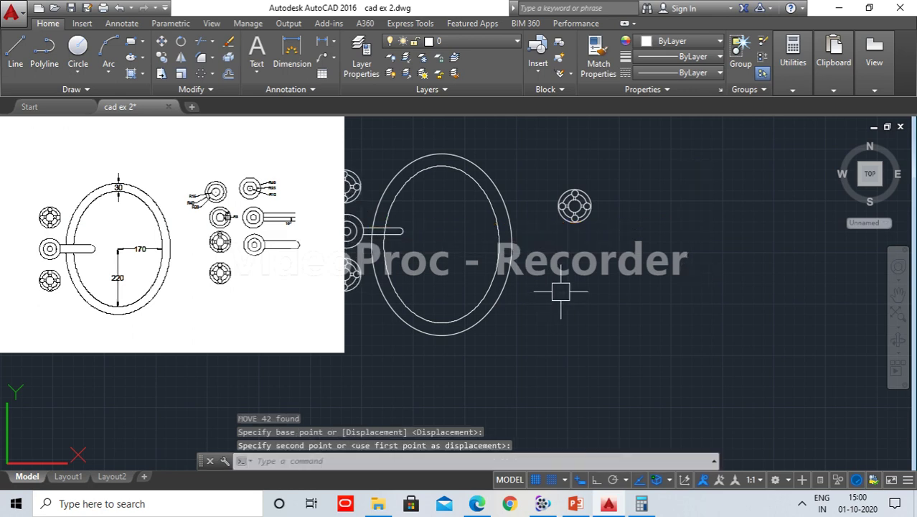
Step: Erase the original leftover spoked wheel
left_click(623, 228)
left_click(546, 161)
key("Delete")
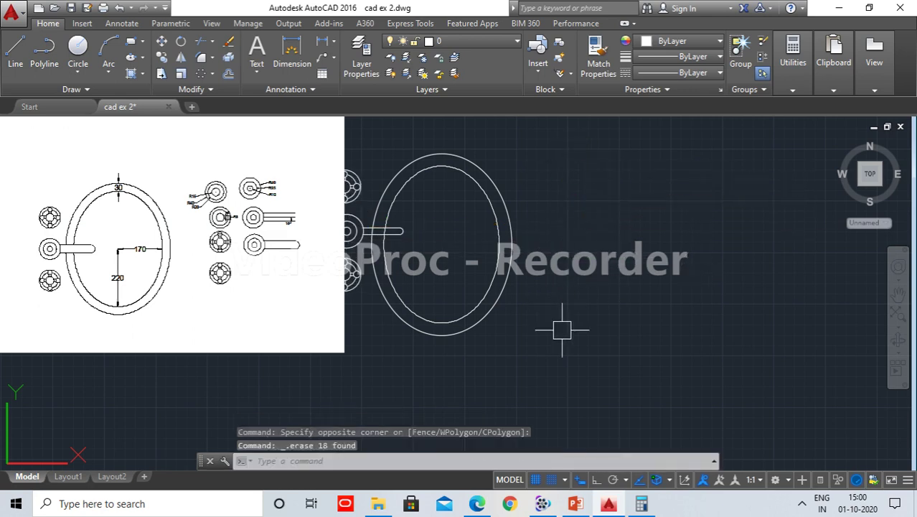
Step: Try moving the oval ring to the right, then undo that move
left_click(607, 377)
left_click(399, 190)
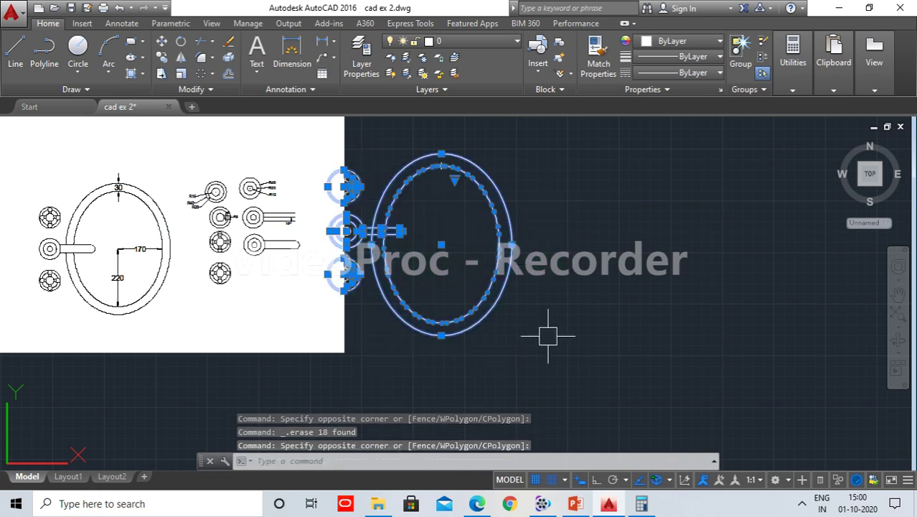
type("m")
key("Return")
left_click(441, 336)
left_click(671, 339)
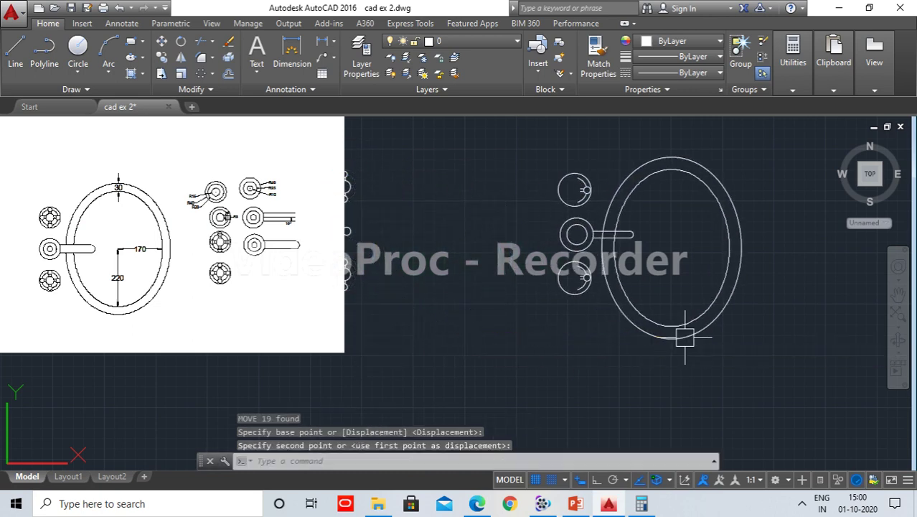
key("ctrl+z")
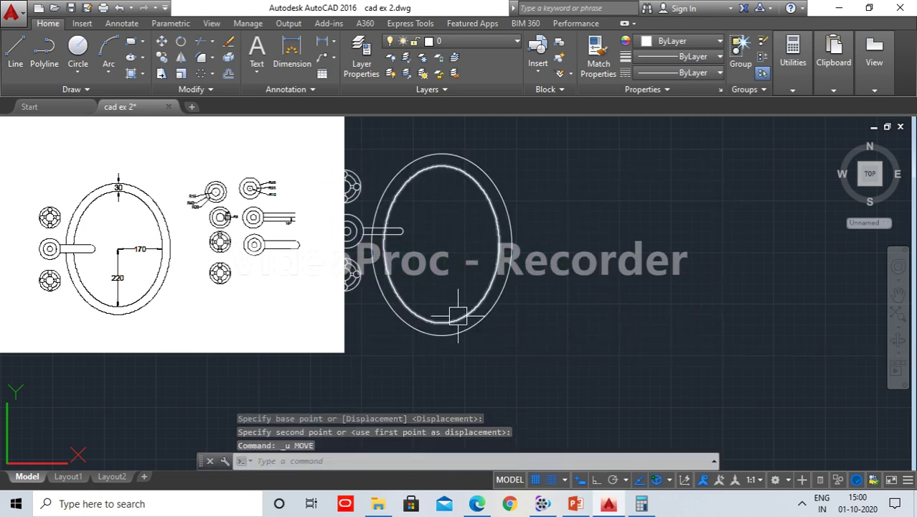
middle_click_drag(222, 397, 375, 370)
left_click(374, 373)
Step: Move the reference image further left, out of the way
left_click(195, 265)
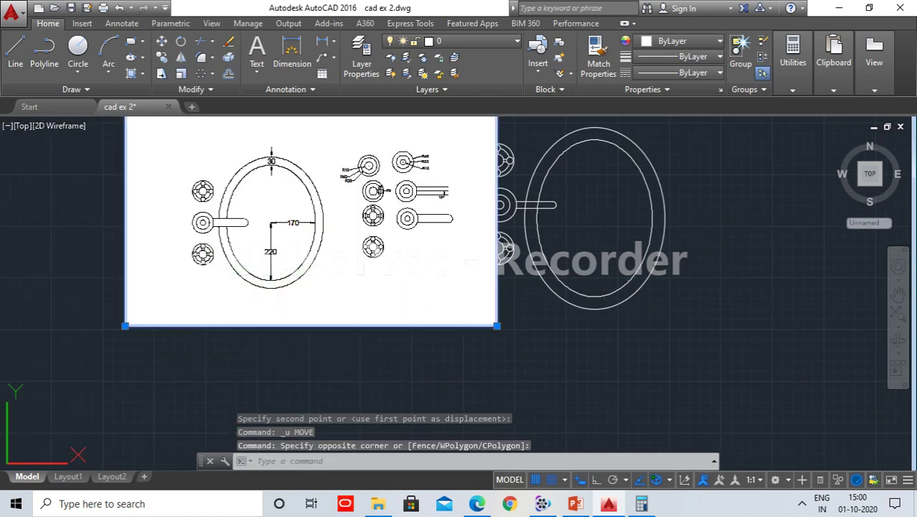
type("m")
key("Return")
left_click(192, 265)
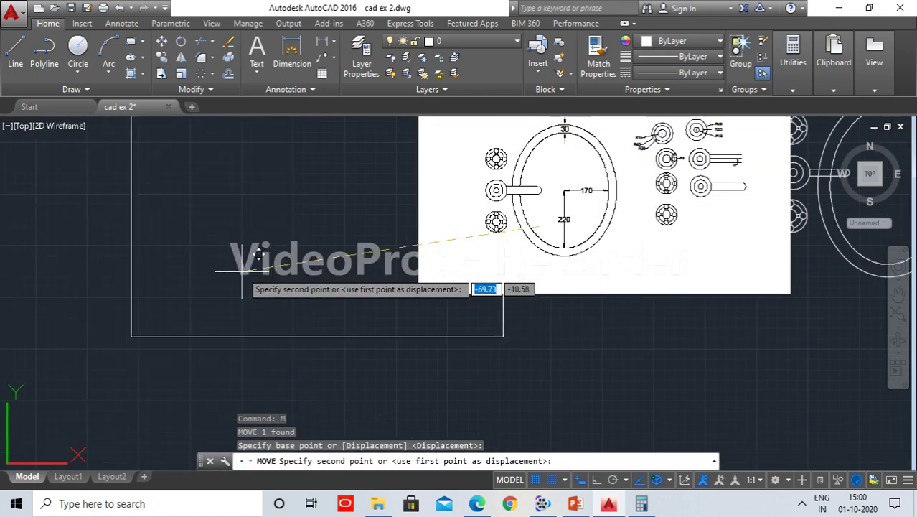
left_click(208, 266)
Step: Move the handle and wheels from the handle centre level with the ring's centre
scroll(532, 298, "down", 2)
middle_click_drag(533, 298, 436, 288)
scroll(436, 287, "up", 2)
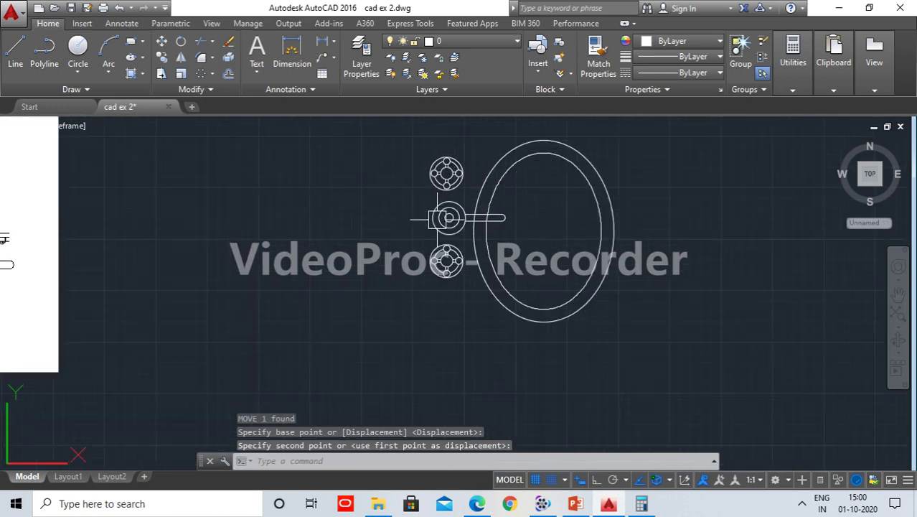
left_click(467, 312)
left_click(430, 147)
type("M")
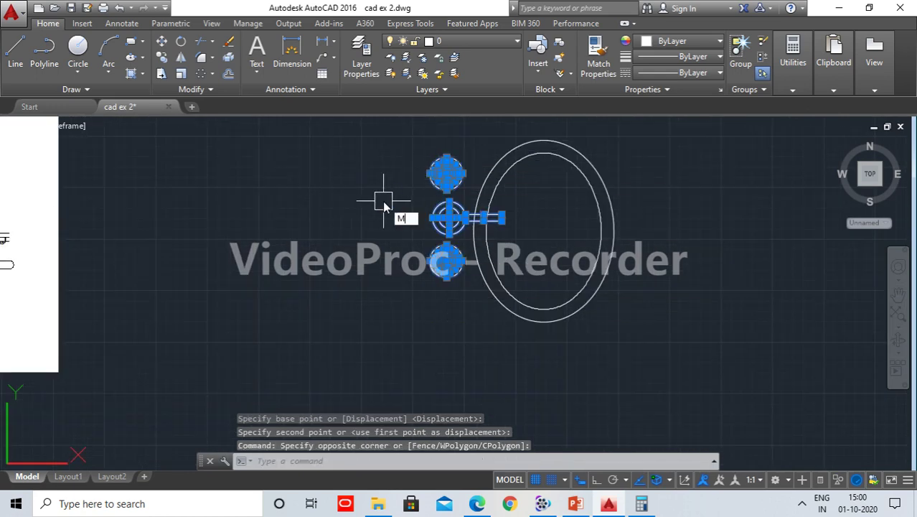
key("Return")
left_click(448, 218)
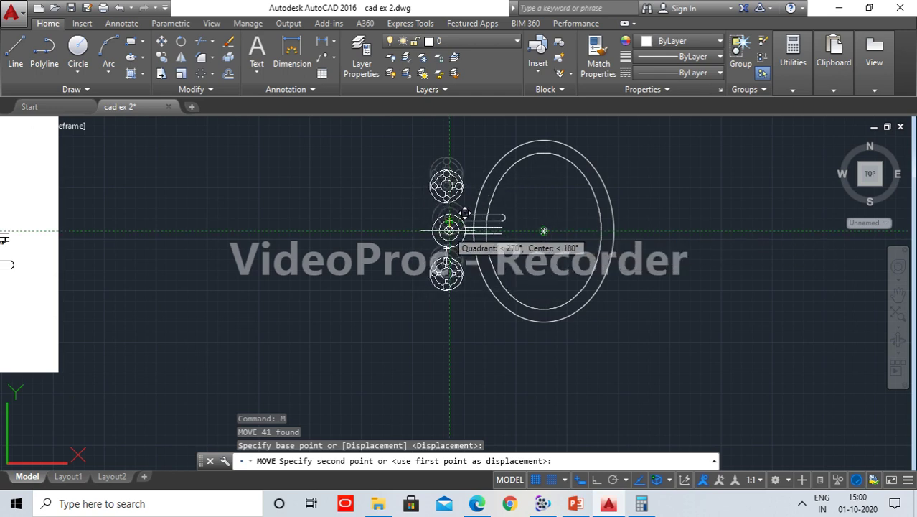
left_click(465, 214)
scroll(527, 224, "up", 2)
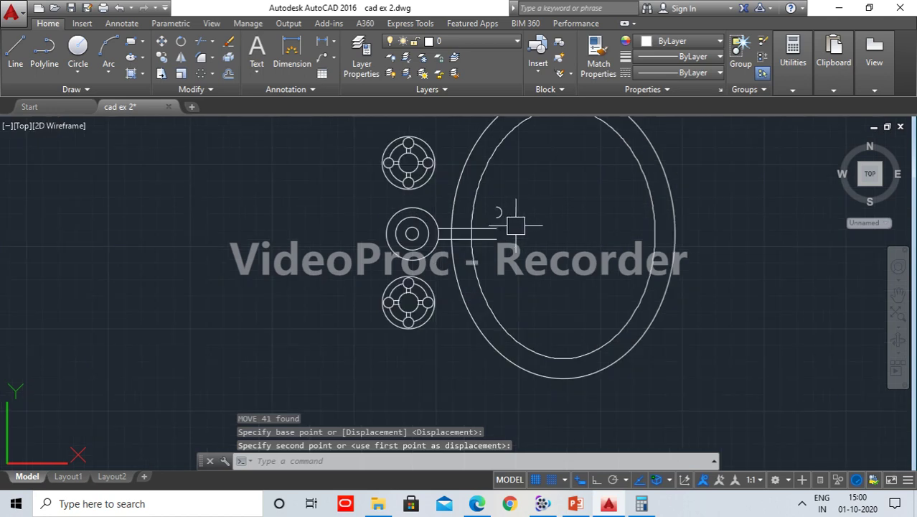
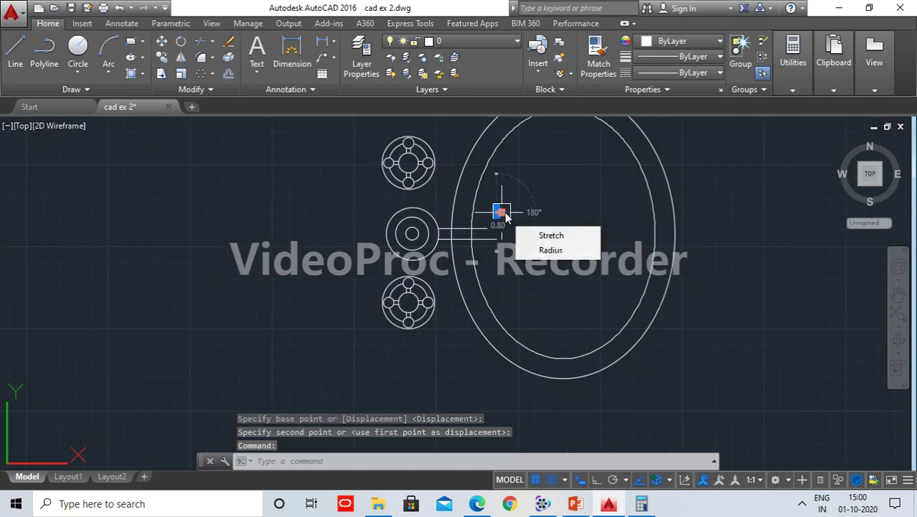
Step: Try a 0.5 grip edit on the small arc, then cancel it
left_click(500, 213)
key("space")
type("0.5")
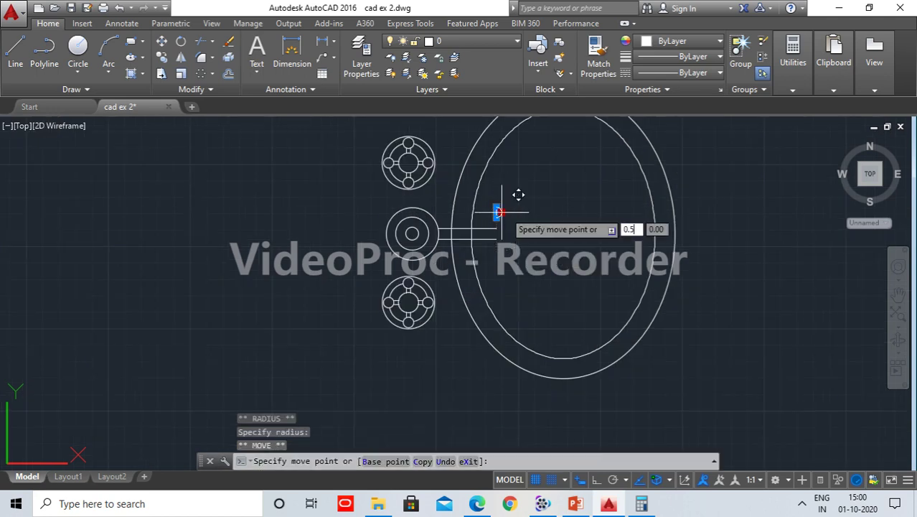
key("Return")
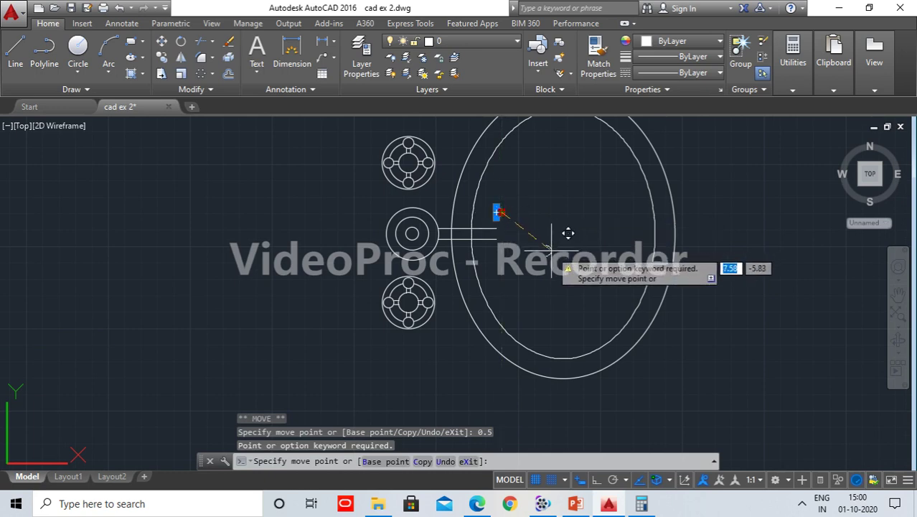
key("Escape")
Step: Fillet the upper and lower spout lines with a 0.5 radius to round the end
key("Return")
type("r")
key("Return")
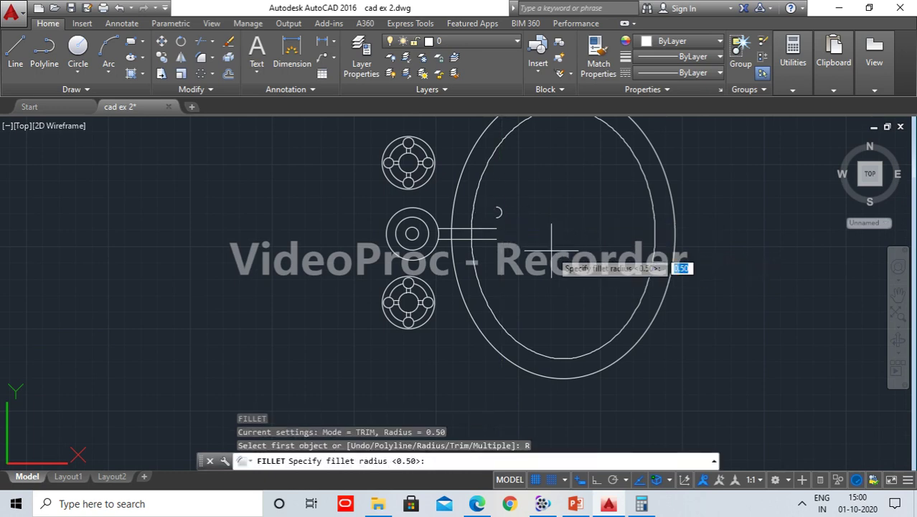
type("0.5")
key("Return")
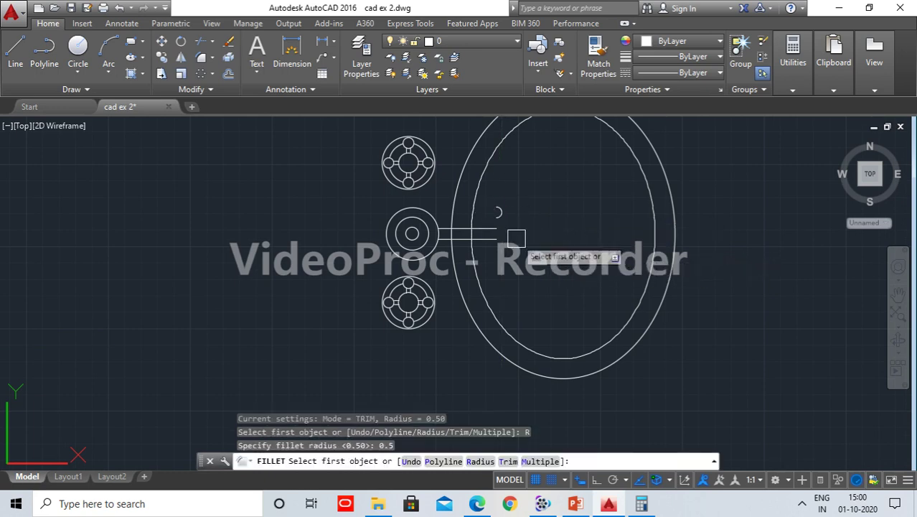
scroll(495, 244, "up", 4)
left_click(466, 201)
left_click(468, 227)
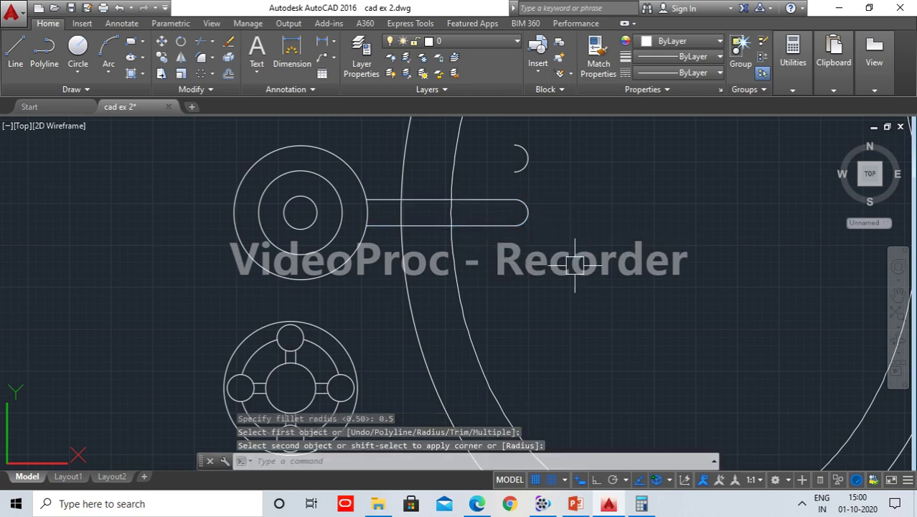
Step: Erase the leftover small arc
key("Return")
left_click(540, 151)
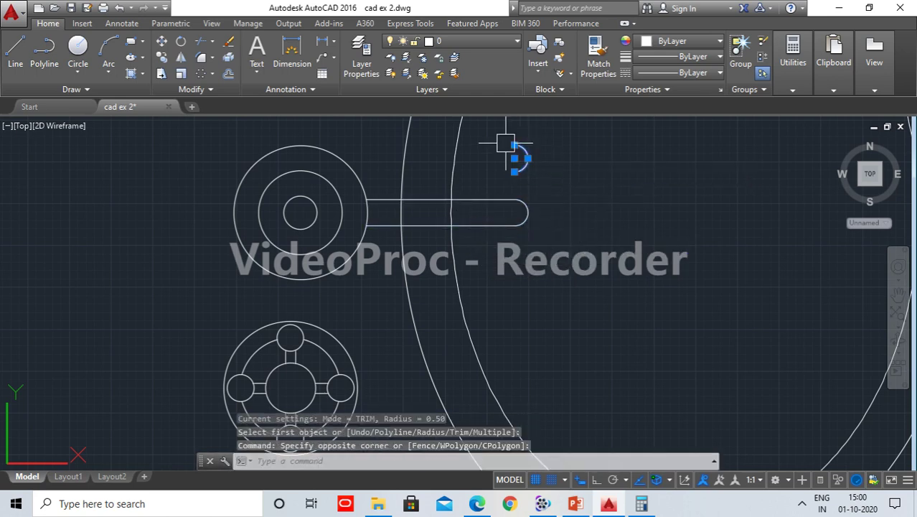
key("Delete")
type("TR")
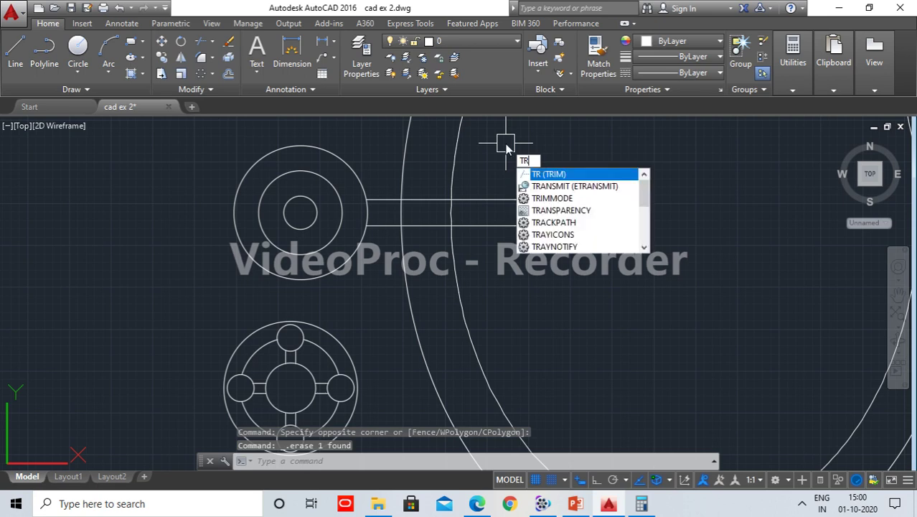
key("Return")
key("Return")
scroll(470, 212, "up", 3)
left_click(515, 178)
left_click(502, 191)
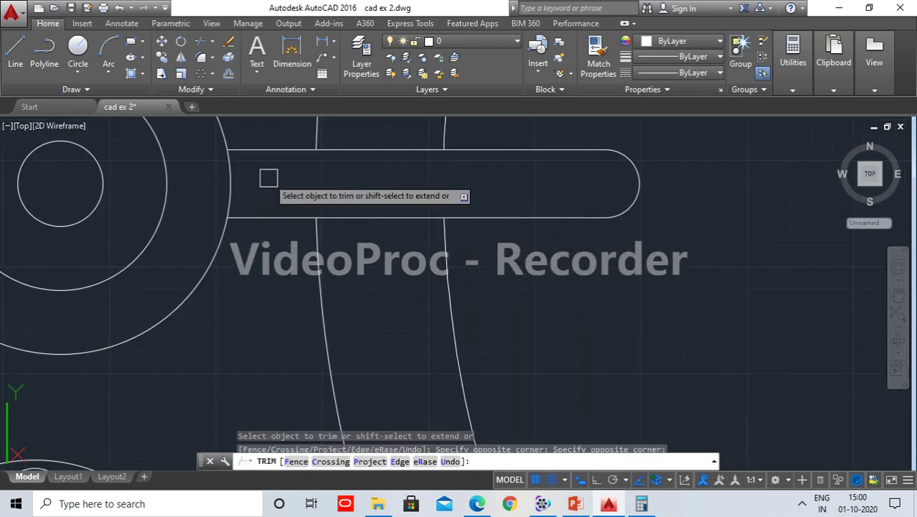
scroll(308, 201, "down", 3)
scroll(431, 302, "down", 2)
scroll(513, 302, "down", 2)
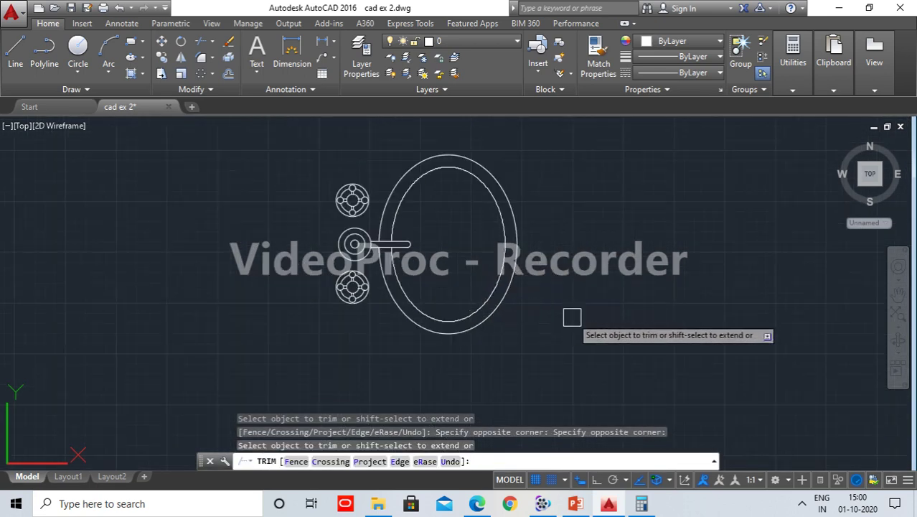
scroll(409, 298, "up", 1)
scroll(462, 258, "up", 5)
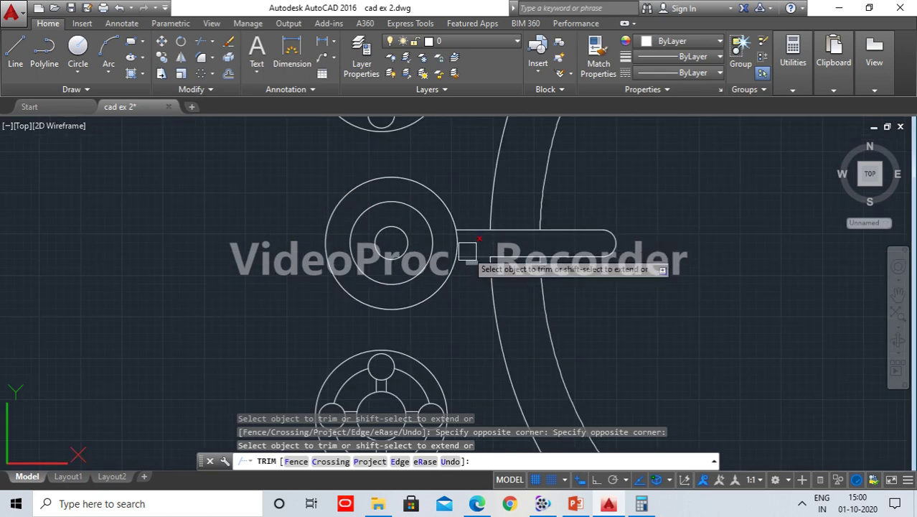
left_click(463, 250)
scroll(470, 306, "down", 3)
scroll(471, 306, "down", 3)
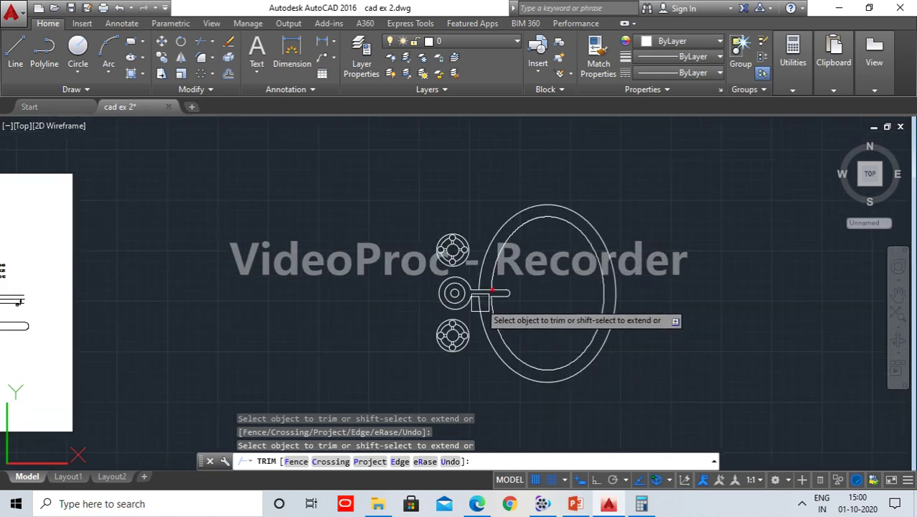
scroll(585, 316, "down", 2)
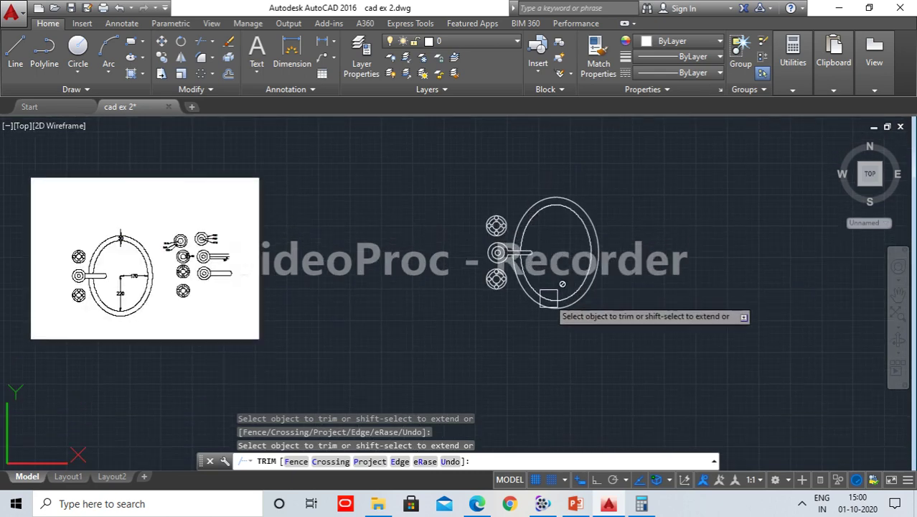
key("Escape")
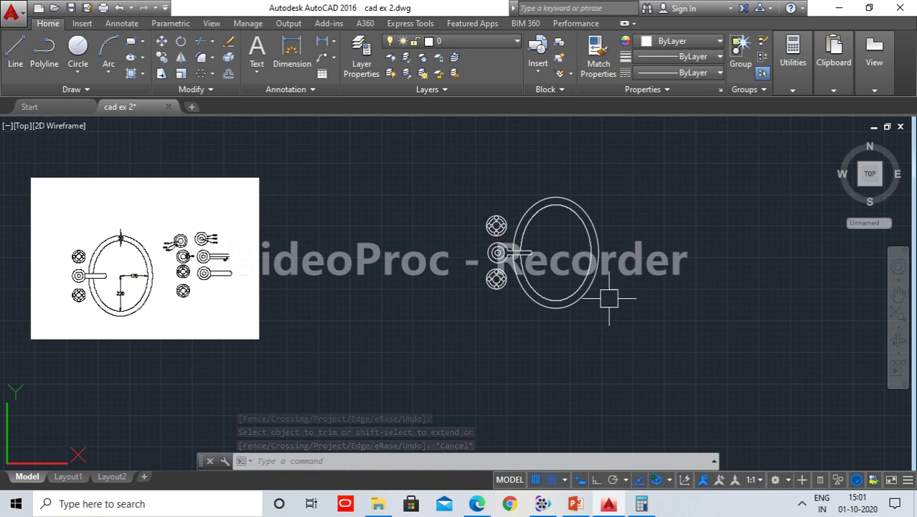
Step: Draw a small drain circle inside the bowl
scroll(570, 255, "up", 2)
type("c")
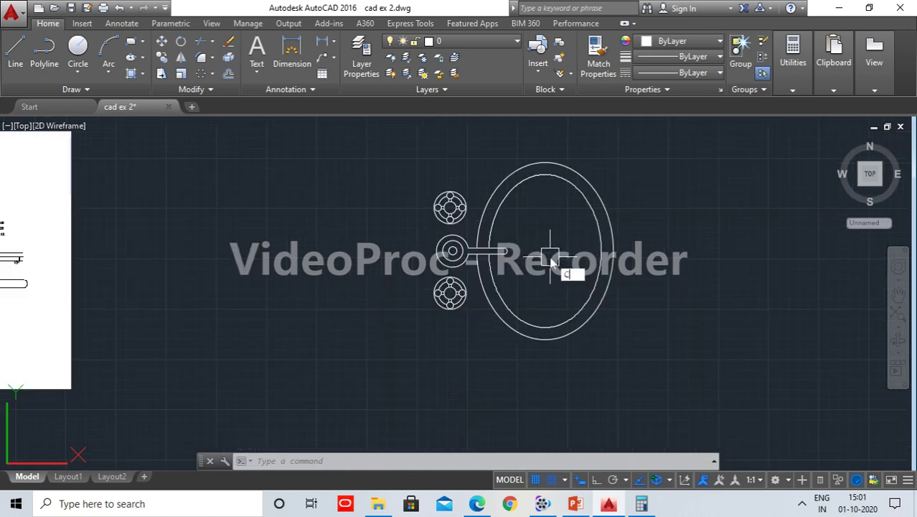
key("Return")
scroll(551, 248, "up", 2)
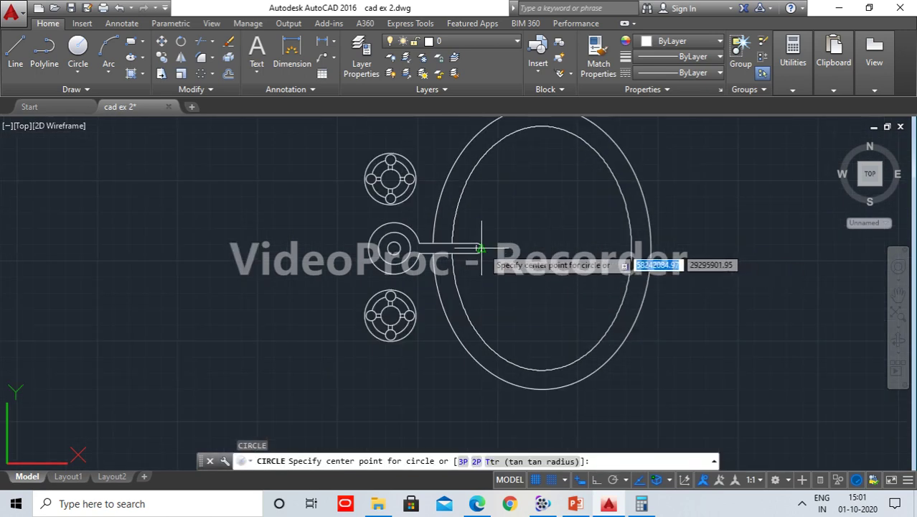
left_click(543, 249)
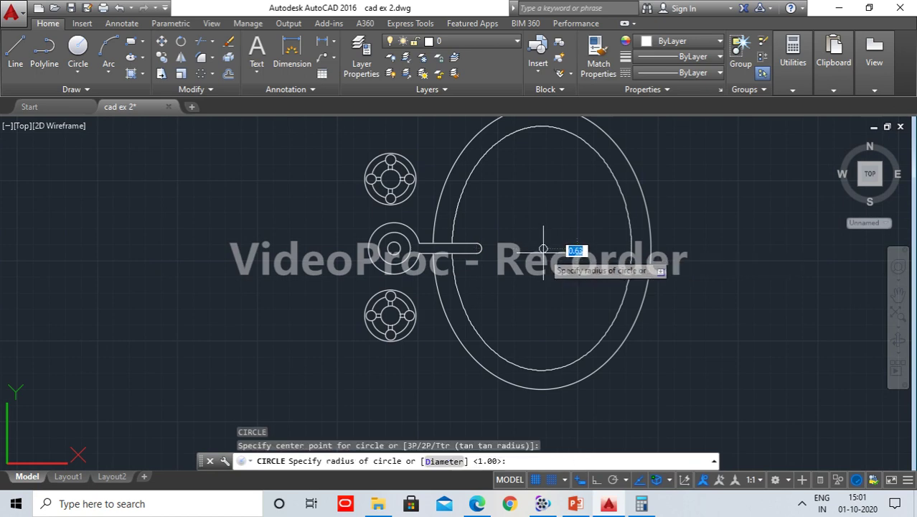
left_click(544, 256)
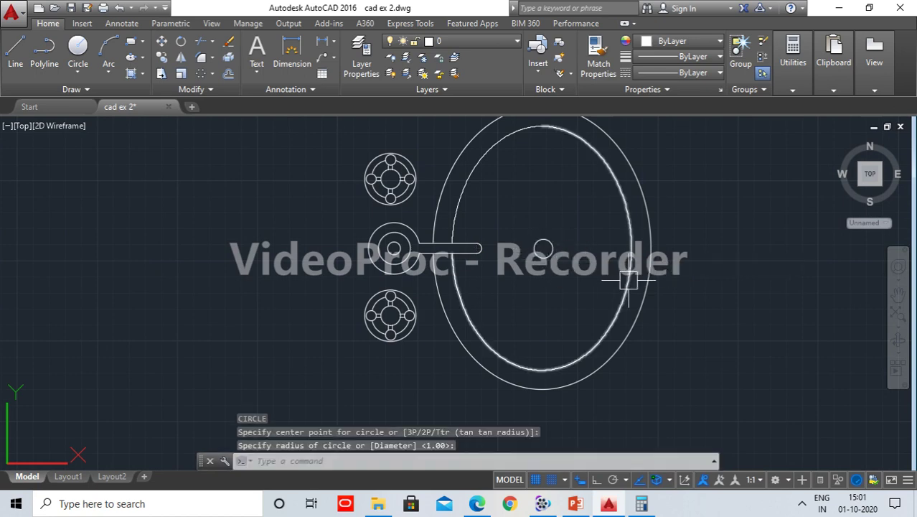
type("L")
Step: Draw a vertical line through the drain circle
key("Return")
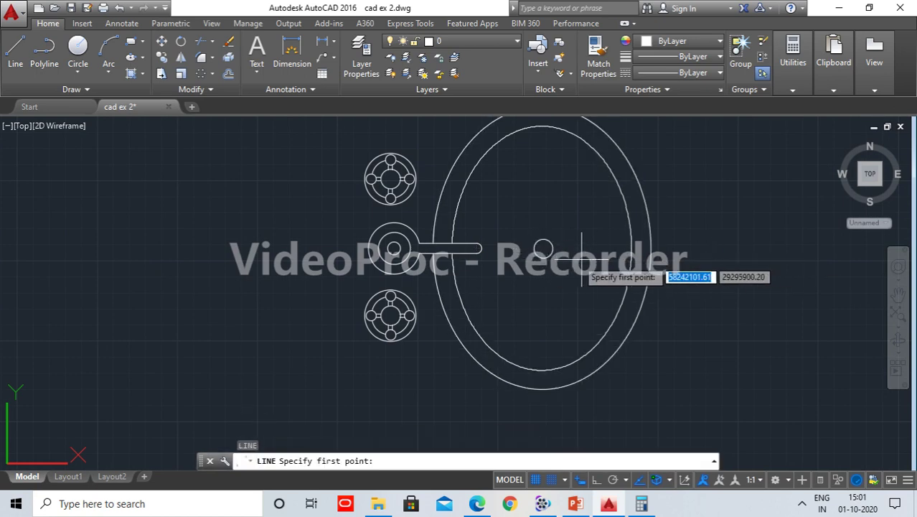
scroll(548, 264, "up", 6)
left_click(530, 168)
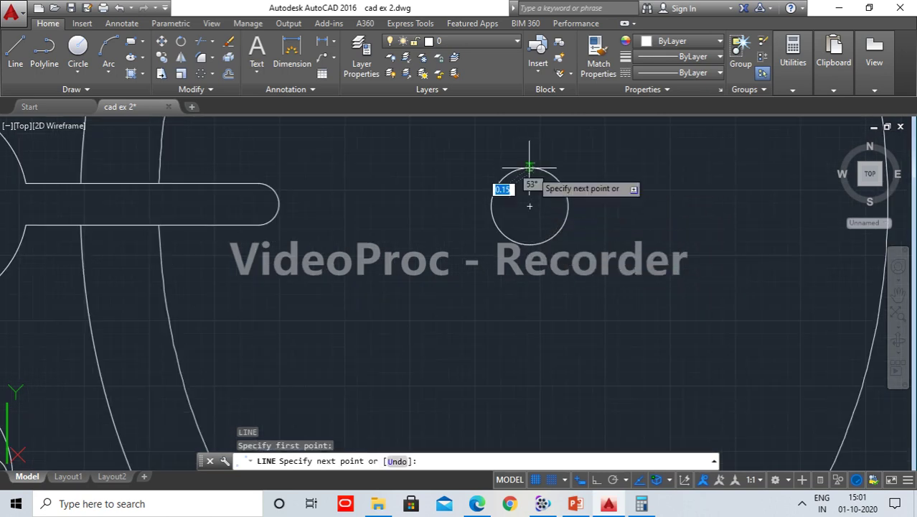
left_click(530, 244)
key("Return")
key("Return")
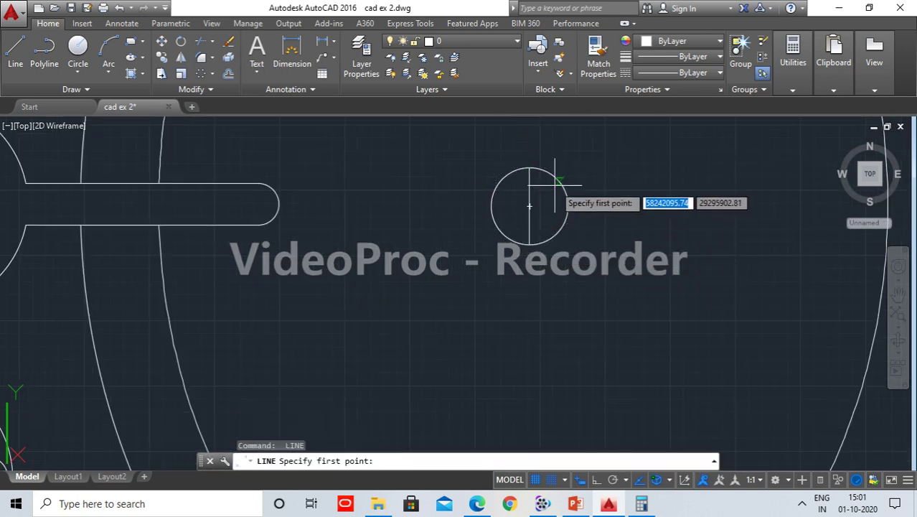
Step: Draw two diagonal lines crossing the drain circle in an X
left_click(499, 228)
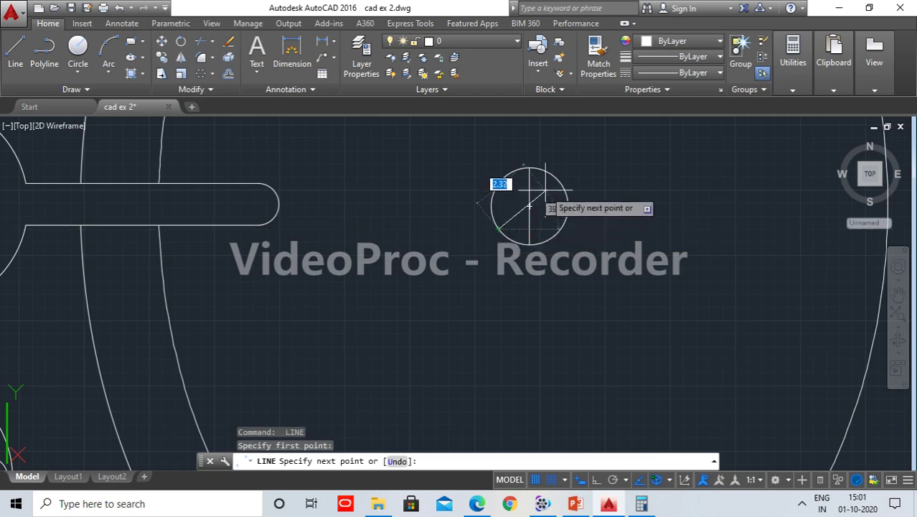
left_click(530, 207)
left_click(556, 187)
key("Return")
key("Return")
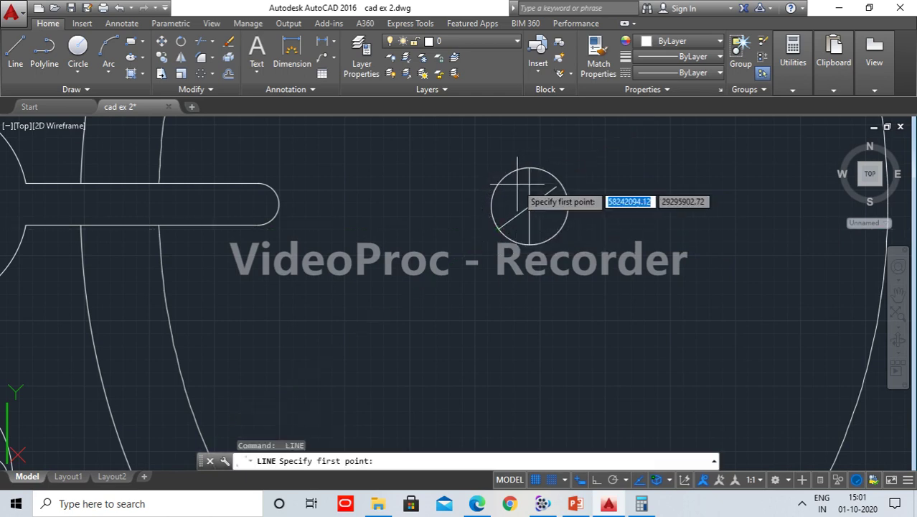
left_click(501, 180)
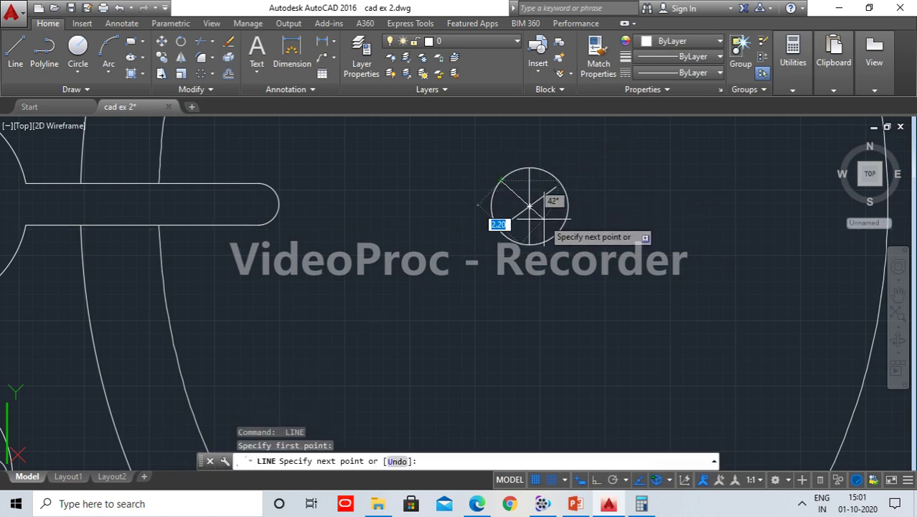
left_click(553, 212)
key("Return")
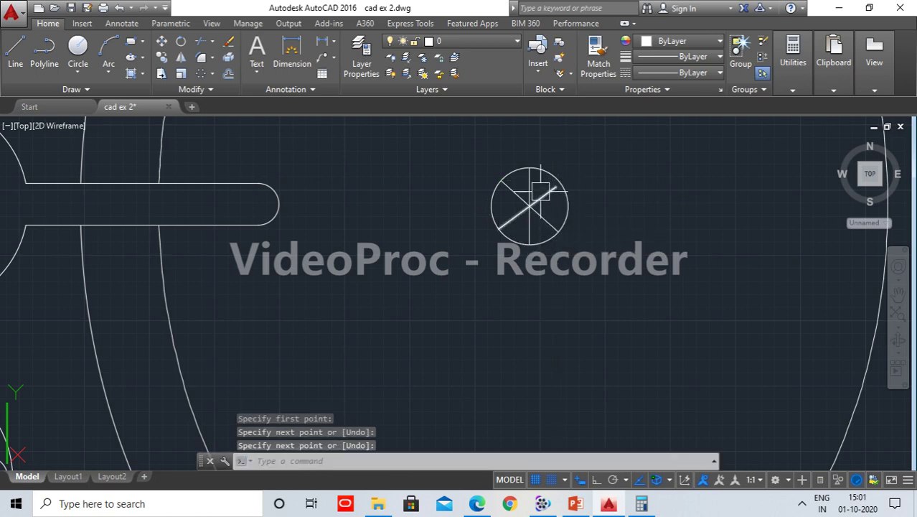
key("Return")
Step: Delete the vertical line through the drain and finish the extend edit
left_click(532, 182)
key("Delete")
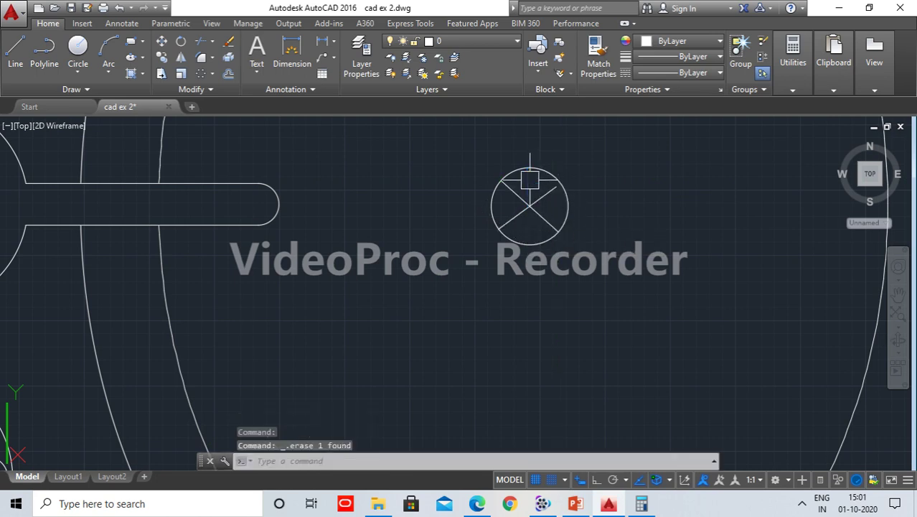
type("EX")
key("Return")
key("Return")
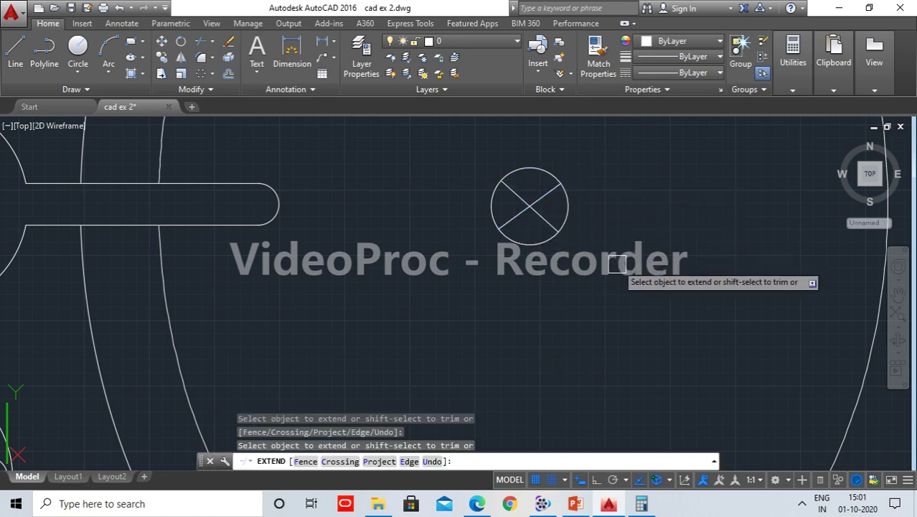
scroll(648, 294, "down", 3)
scroll(641, 283, "down", 1)
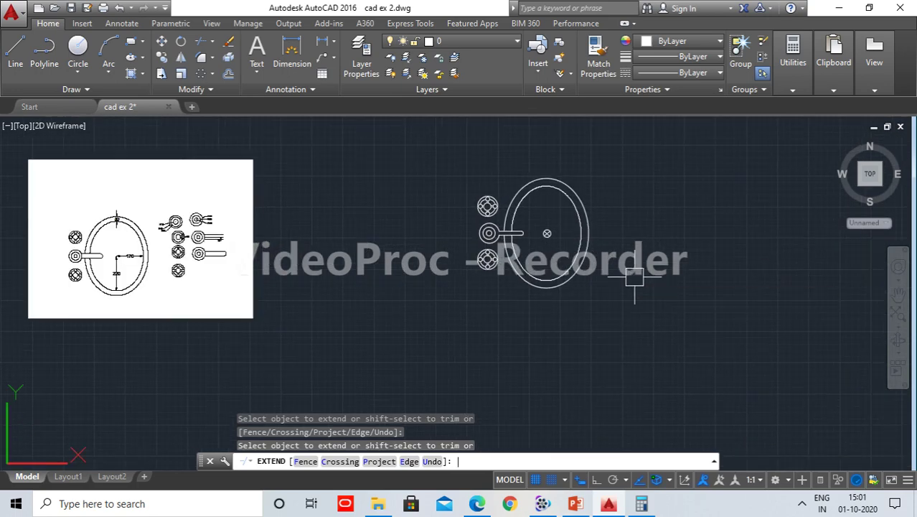
key("Return")
Step: Select the lower spoked knob with a crossing window
scroll(594, 271, "down", 2)
left_click(617, 308)
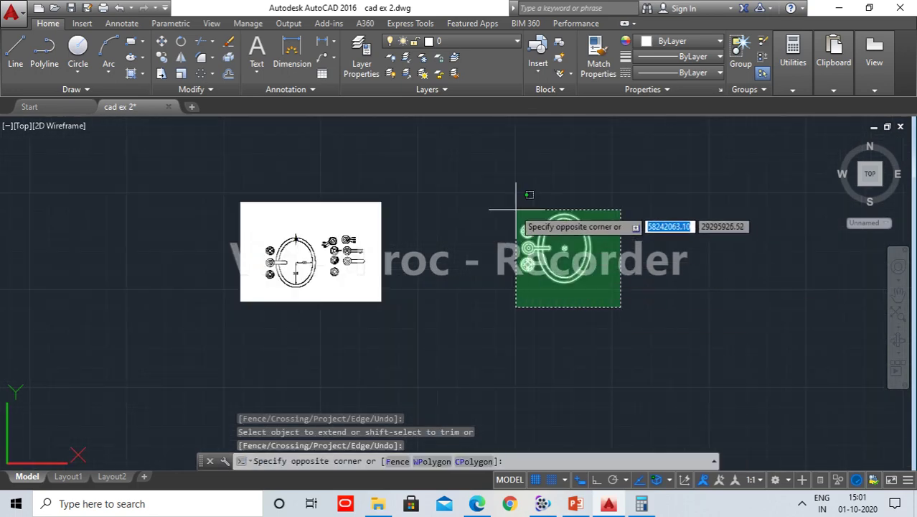
left_click(660, 314)
scroll(558, 254, "up", 5)
scroll(469, 178, "up", 1)
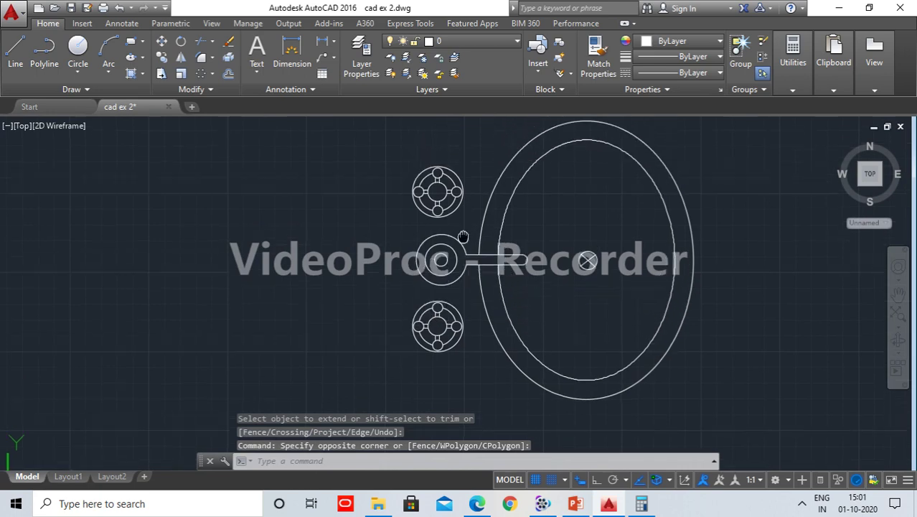
scroll(459, 288, "down", 1)
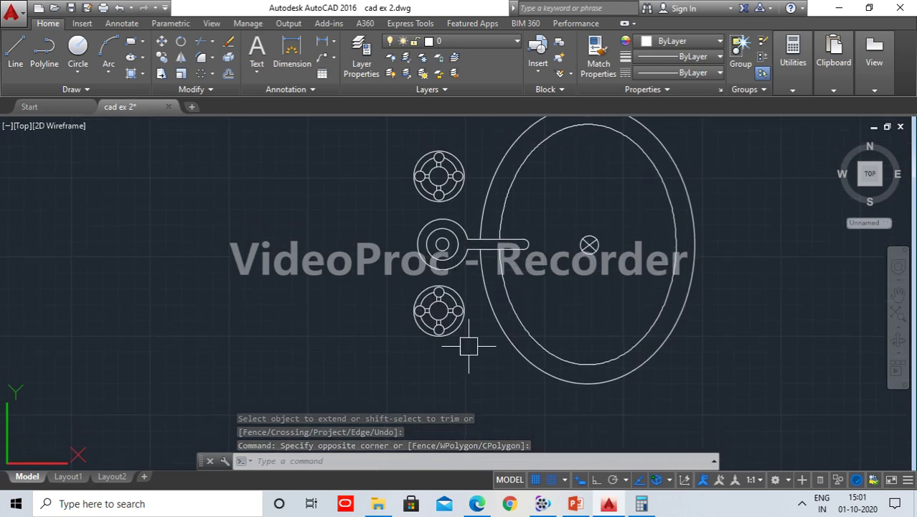
scroll(471, 346, "up", 3)
left_click(472, 346)
left_click(301, 181)
type("M")
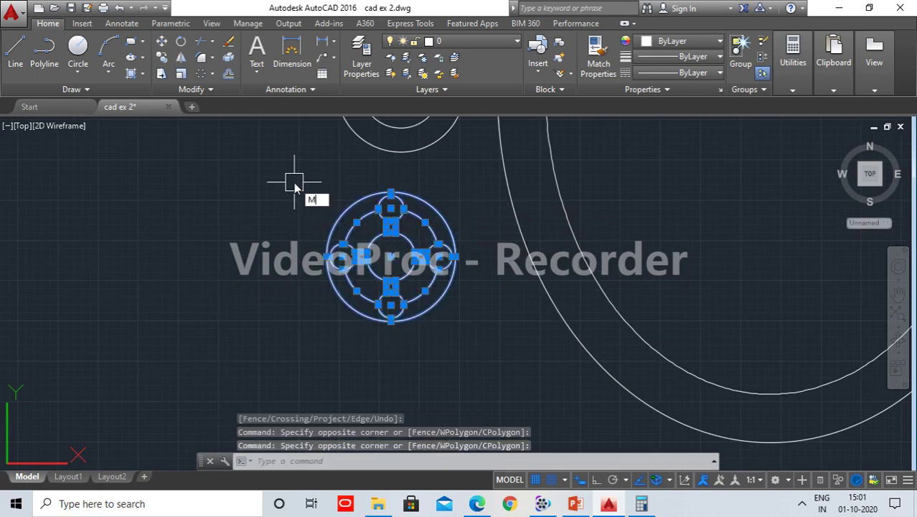
Step: Move the lower knob 1 unit up from its top quadrant
key("Return")
left_click(391, 192)
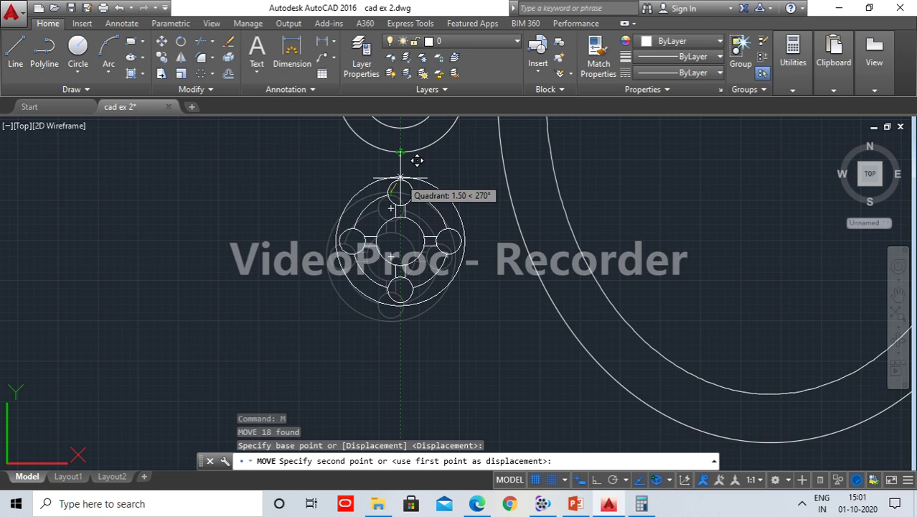
type("1")
key("Return")
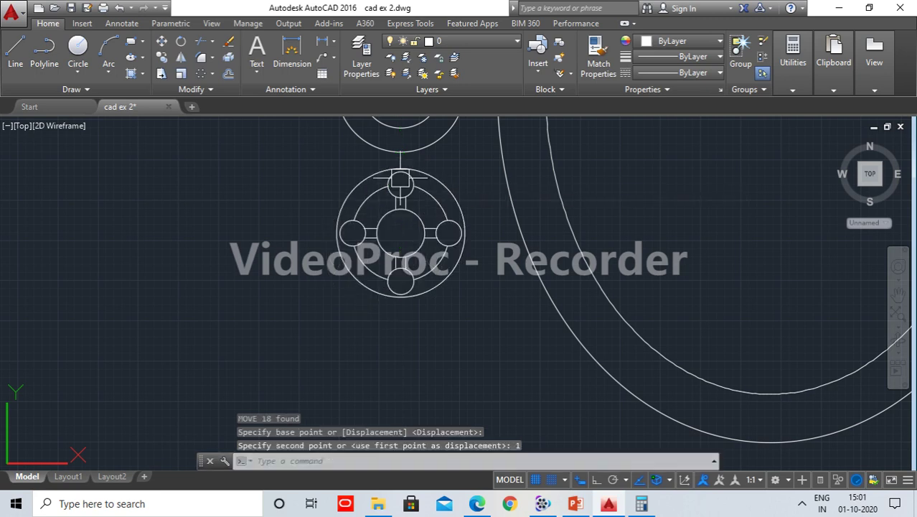
Step: Select the upper knob and move it from its bottom quadrant onto the spout circle
scroll(506, 227, "down", 2)
scroll(506, 227, "down", 2)
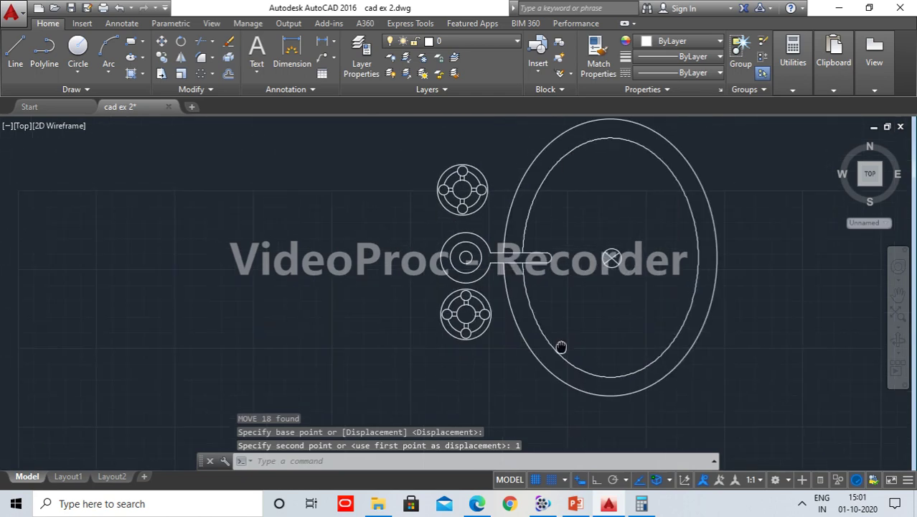
scroll(506, 228, "down", 2)
scroll(466, 192, "up", 2)
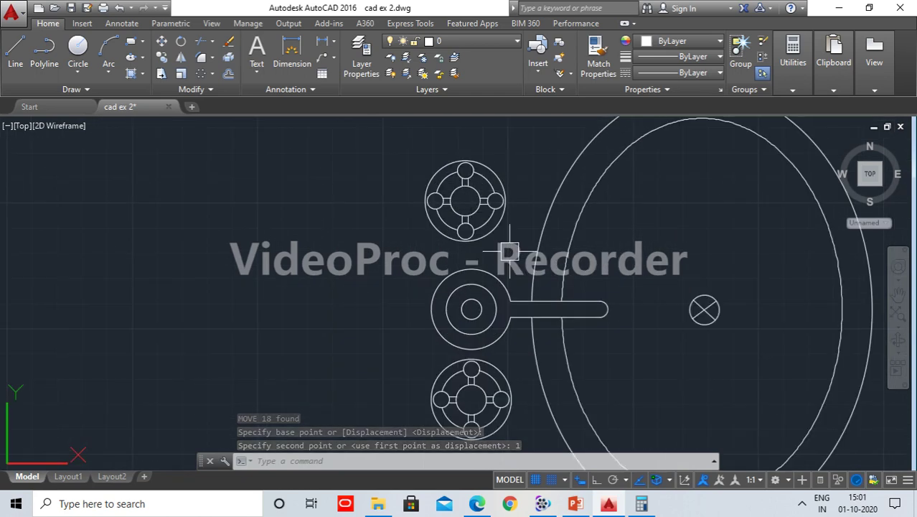
left_click(510, 251)
left_click(403, 148)
type("M")
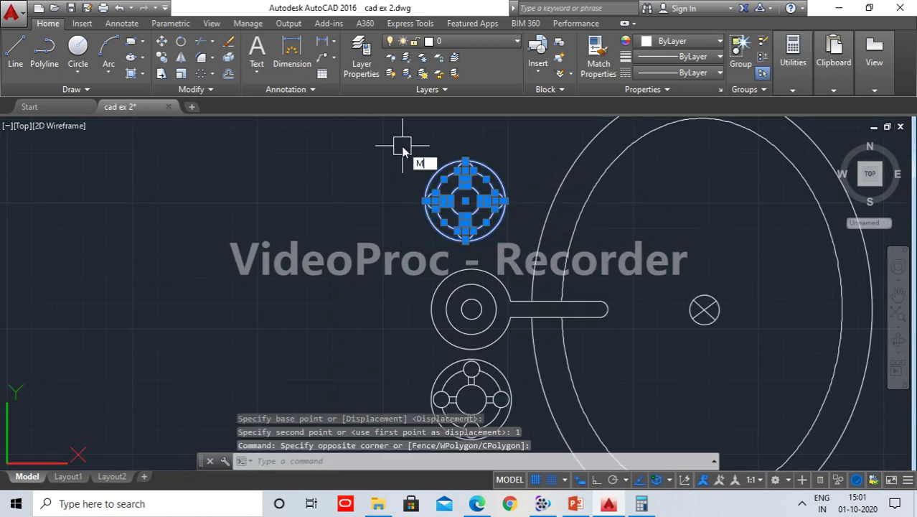
key("Return")
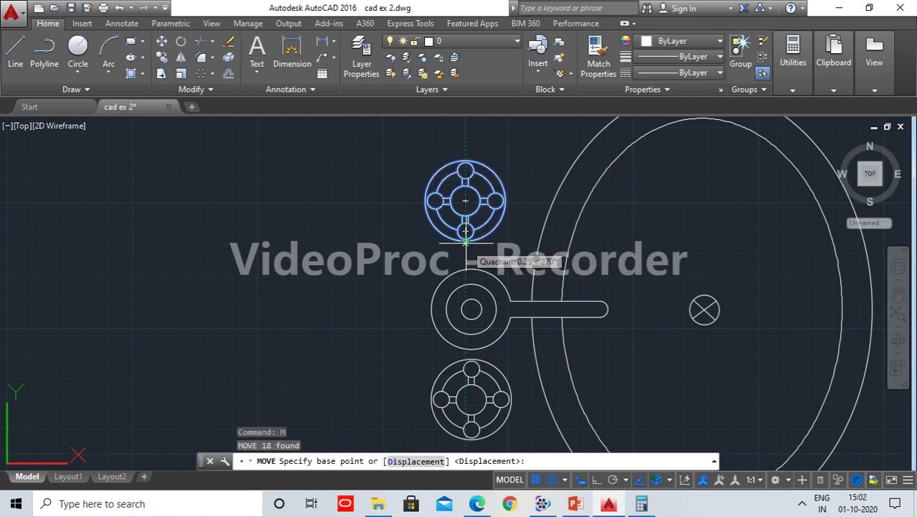
scroll(465, 231, "up", 4)
left_click(469, 230)
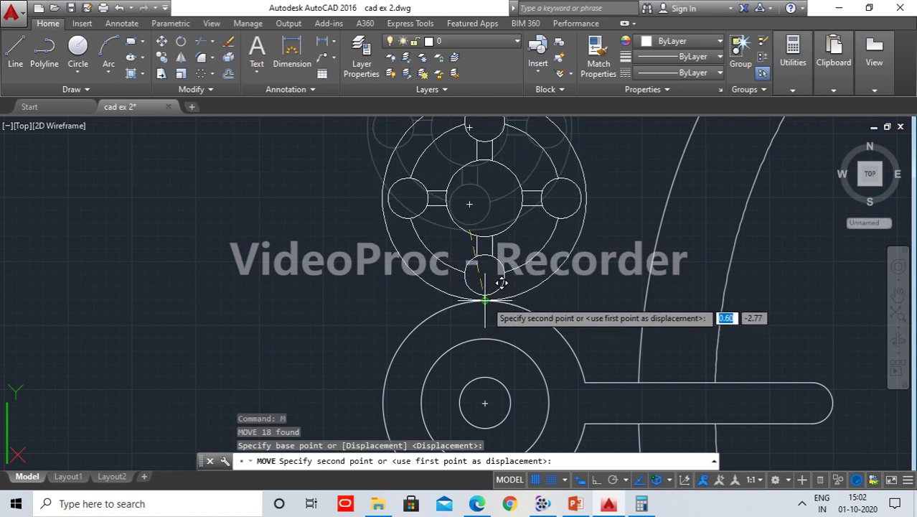
left_click(484, 300)
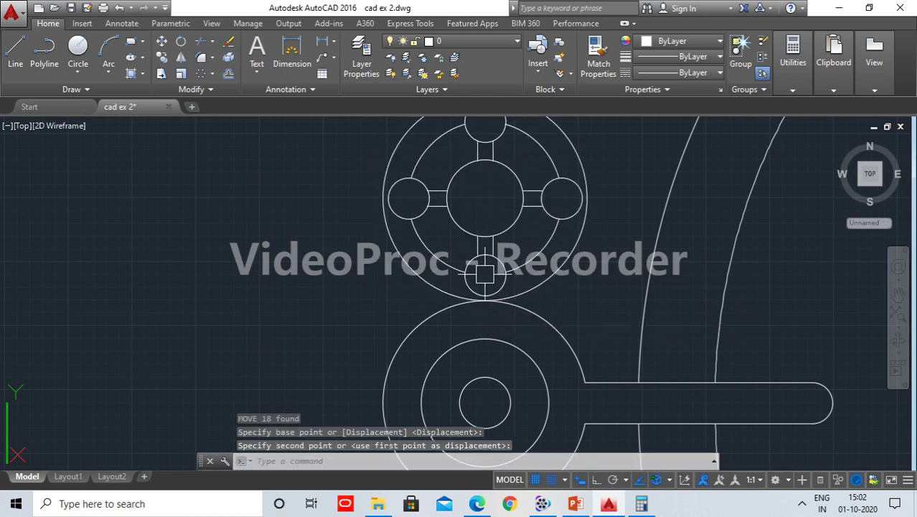
Step: Reselect the upper spoked knob and centre it in the view
left_click(560, 294)
left_click(382, 191)
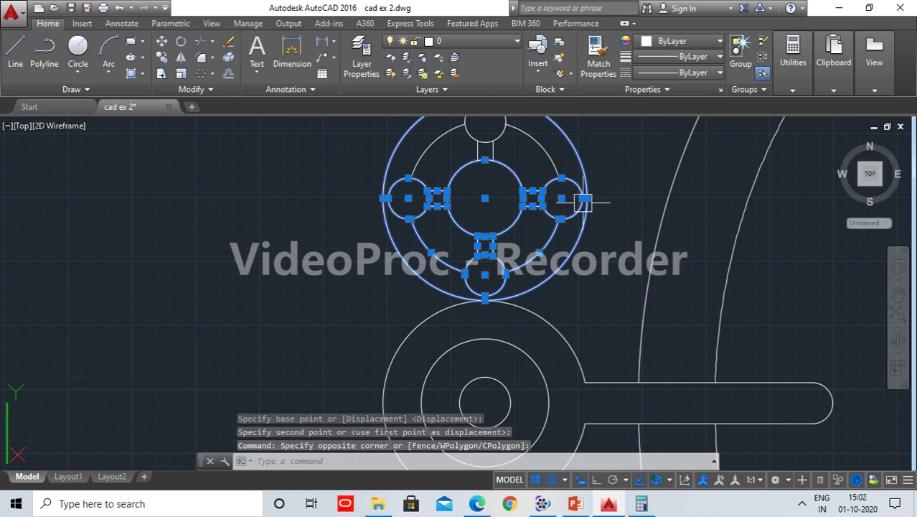
left_click(626, 172)
left_click(389, 154)
middle_click_drag(529, 195, 491, 218)
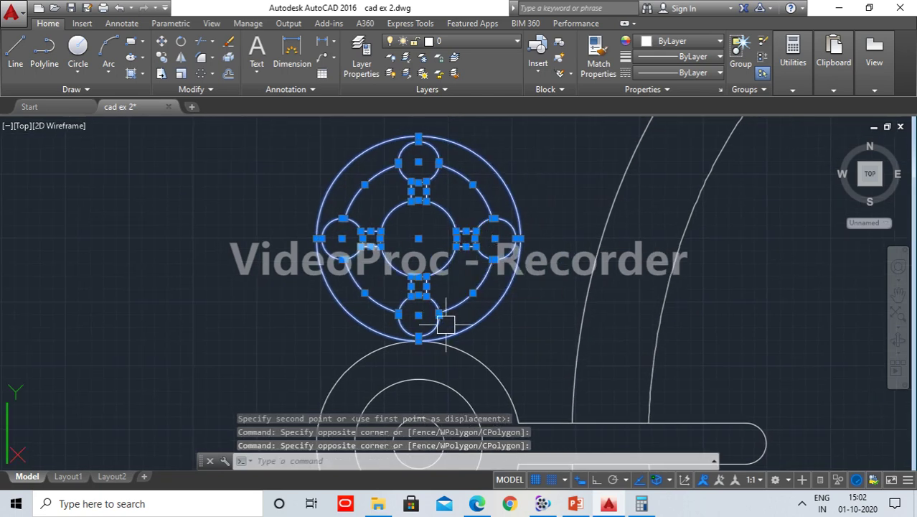
Step: Move the upper knob 1 unit toward the spout hub from its bottom quadrant
type("m")
key("Return")
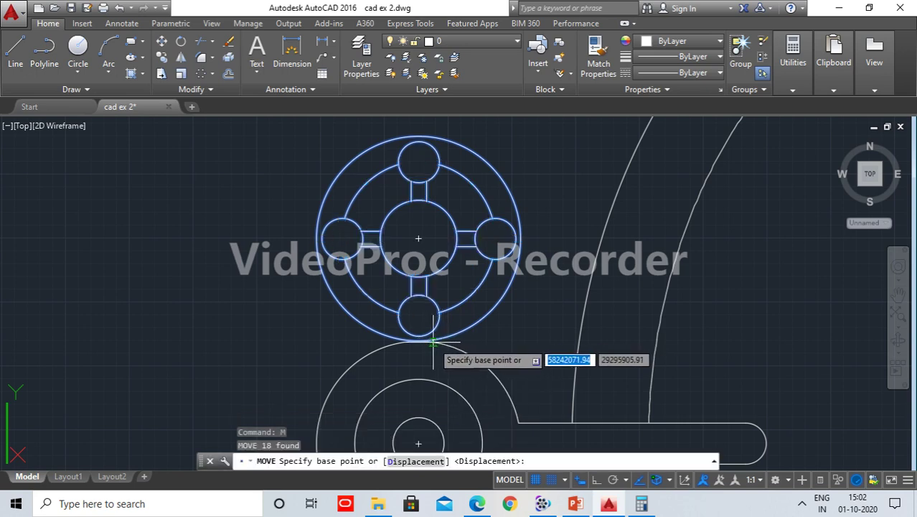
left_click(418, 341)
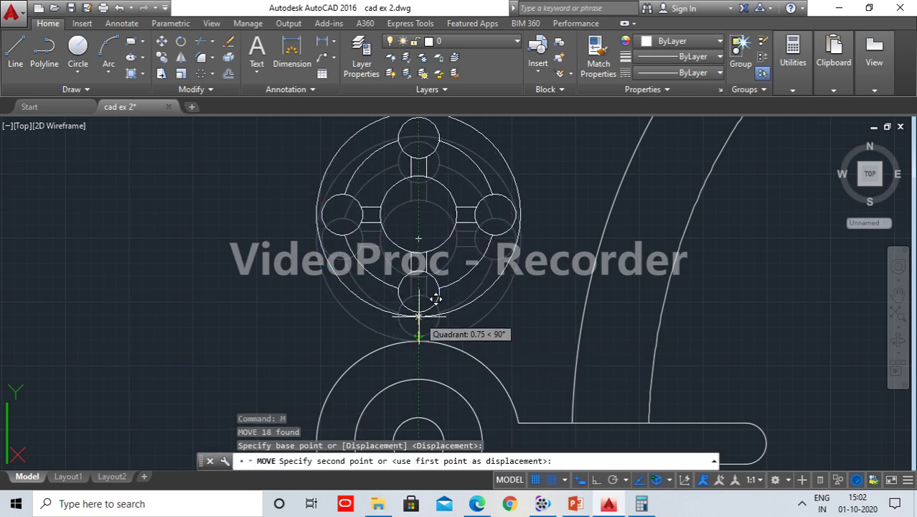
type("1")
key("Return")
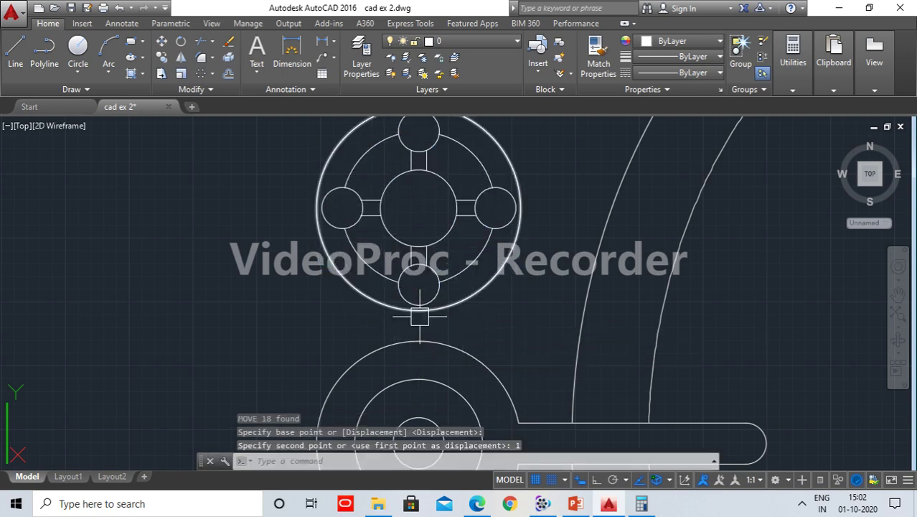
scroll(530, 331, "down", 3)
scroll(530, 331, "down", 1)
scroll(674, 356, "down", 1)
middle_click_drag(674, 356, 623, 352)
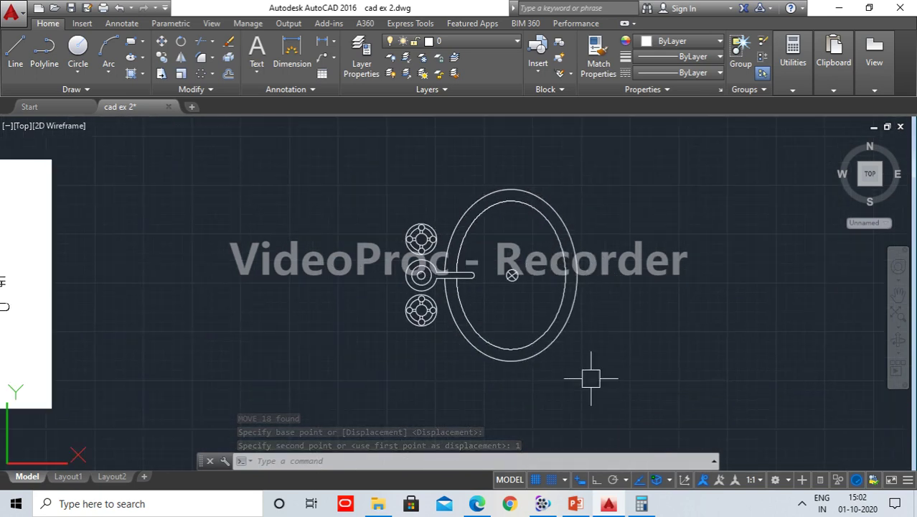
Step: Define all 48 washbasin objects as block WASH SINK and save the drawing
left_click(641, 384)
left_click(328, 169)
type("B")
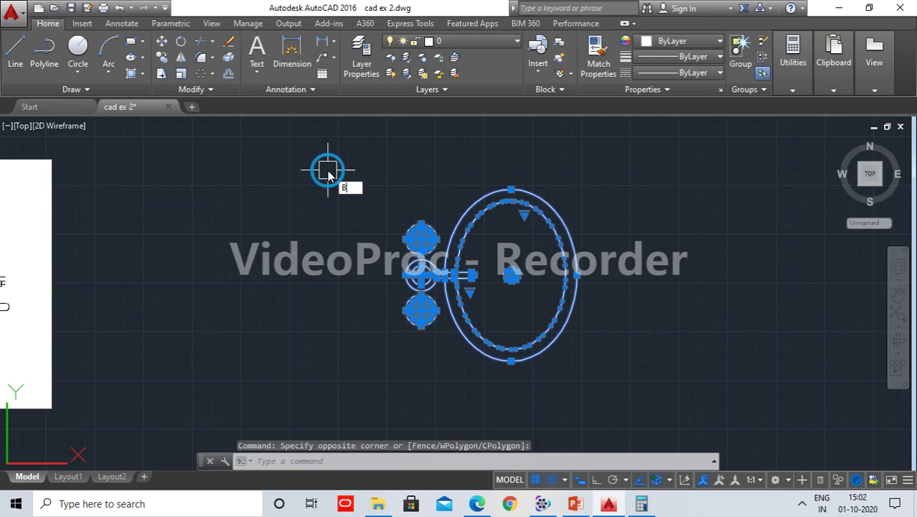
key("Return")
type("WASH SINK")
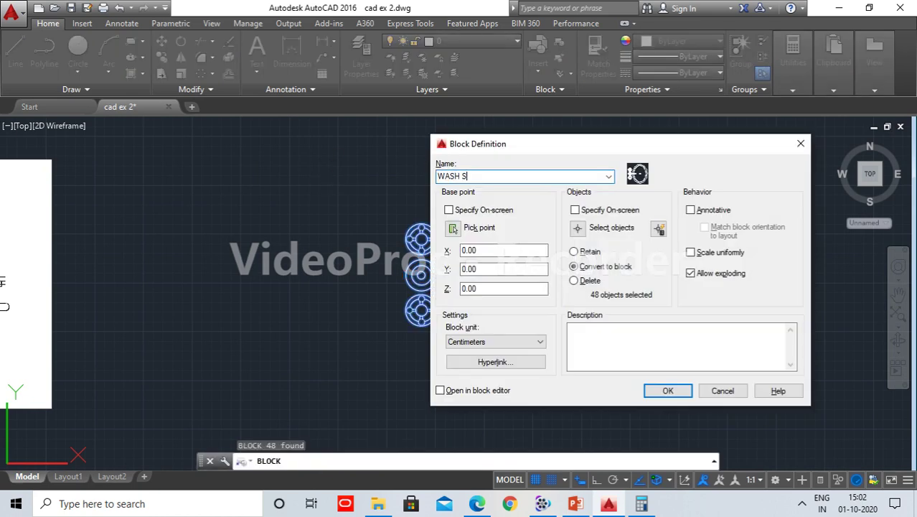
left_click(667, 390)
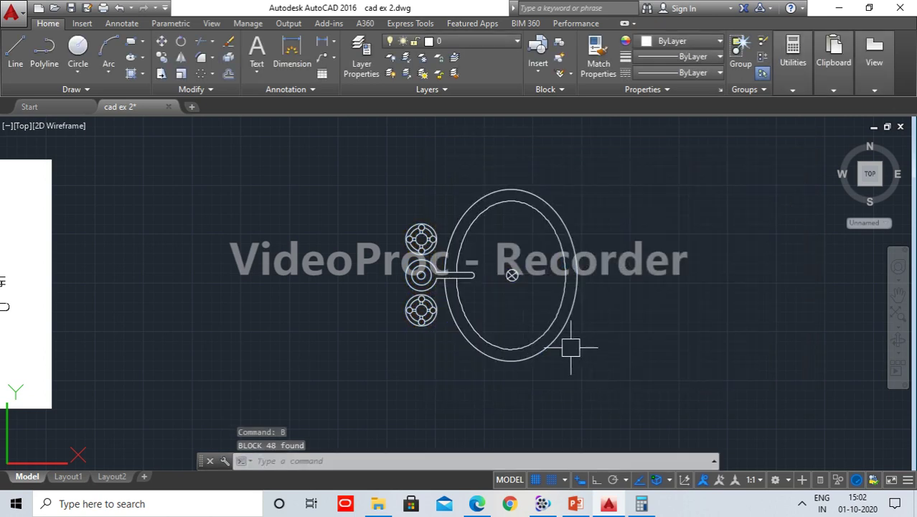
mouse_move(512, 276)
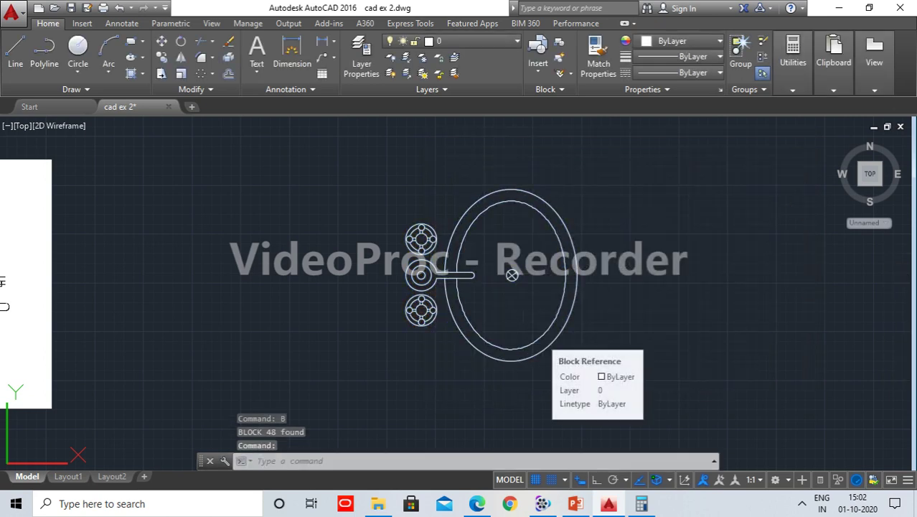
key("ctrl+s")
Step: Pan and zoom until the washbasin plan fills the viewport
type("TOOL")
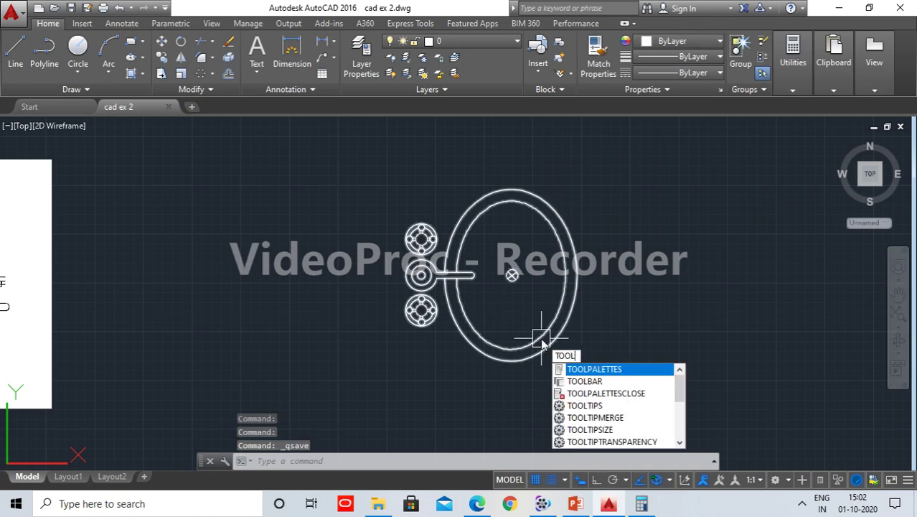
key("Escape")
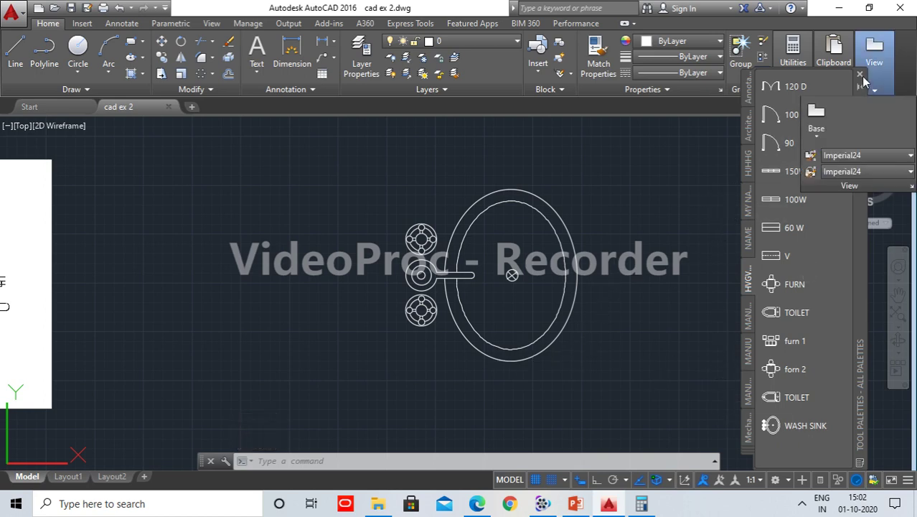
scroll(375, 328, "down", 4)
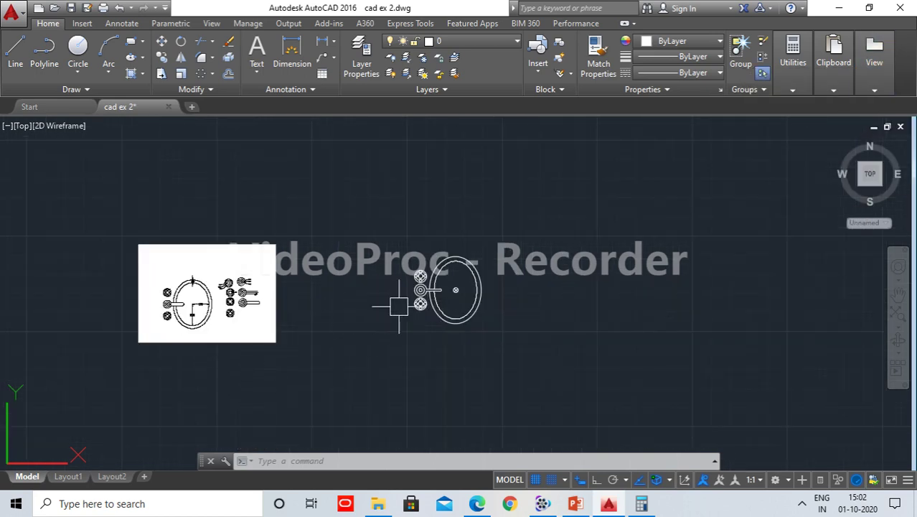
scroll(438, 320, "up", 2)
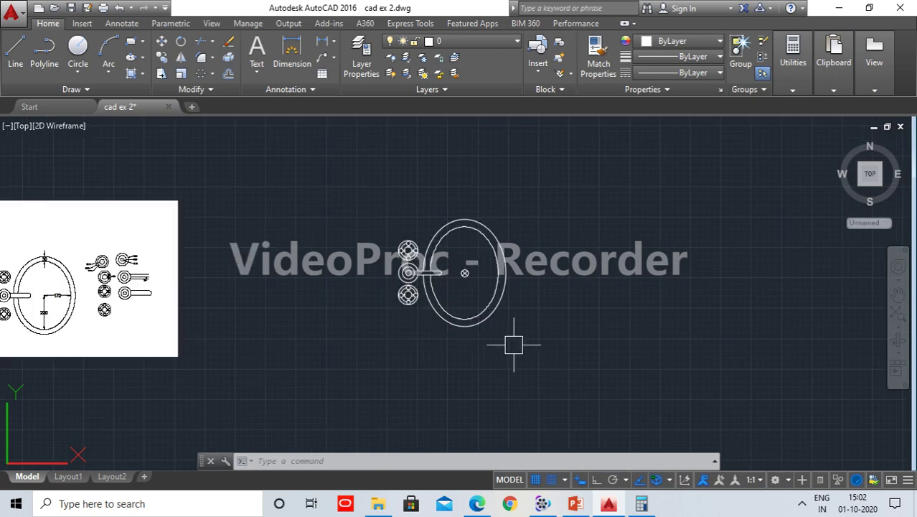
middle_click_drag(514, 346, 530, 310)
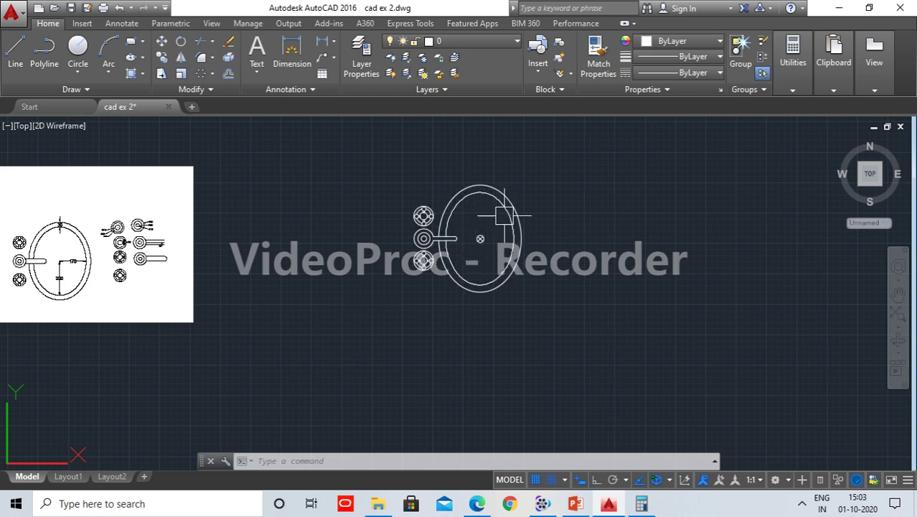
middle_click_drag(260, 240, 407, 223)
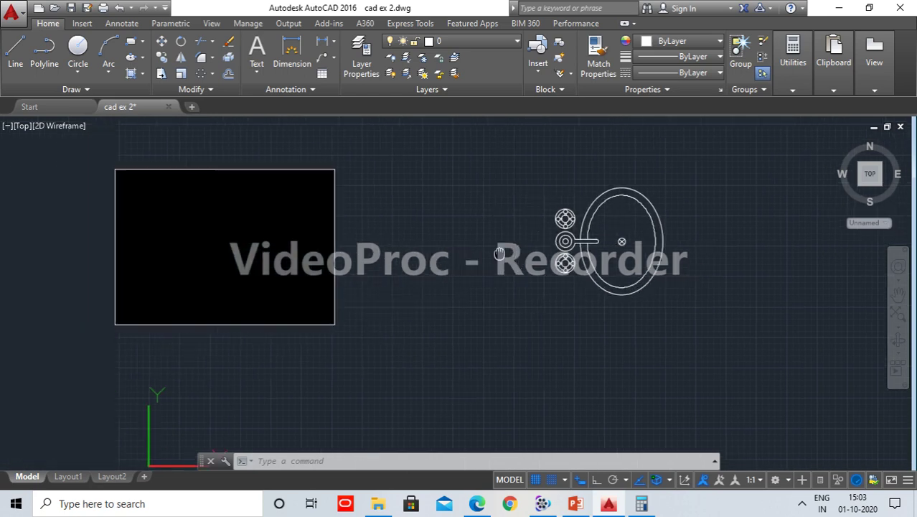
middle_click_drag(495, 307, 458, 258)
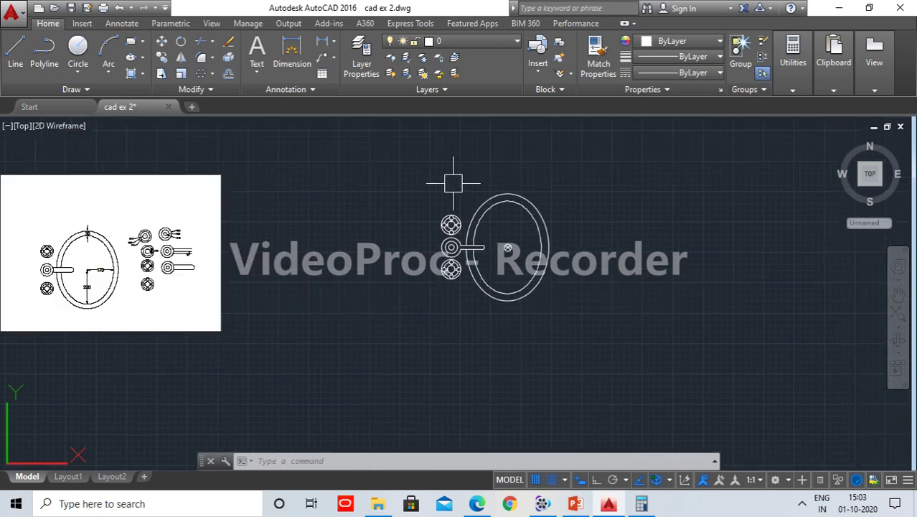
scroll(523, 223, "up", 3)
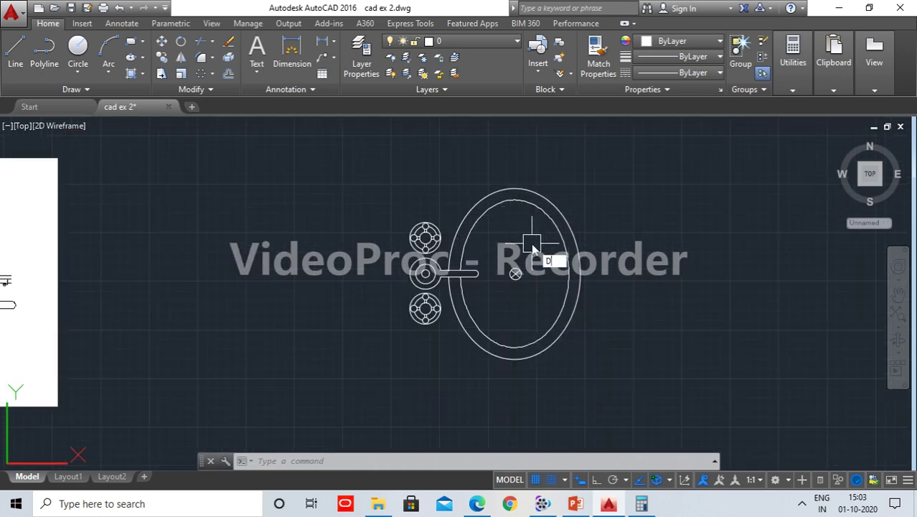
Step: Start a dimension at the drain centre, then cancel it
type("im")
key("Return")
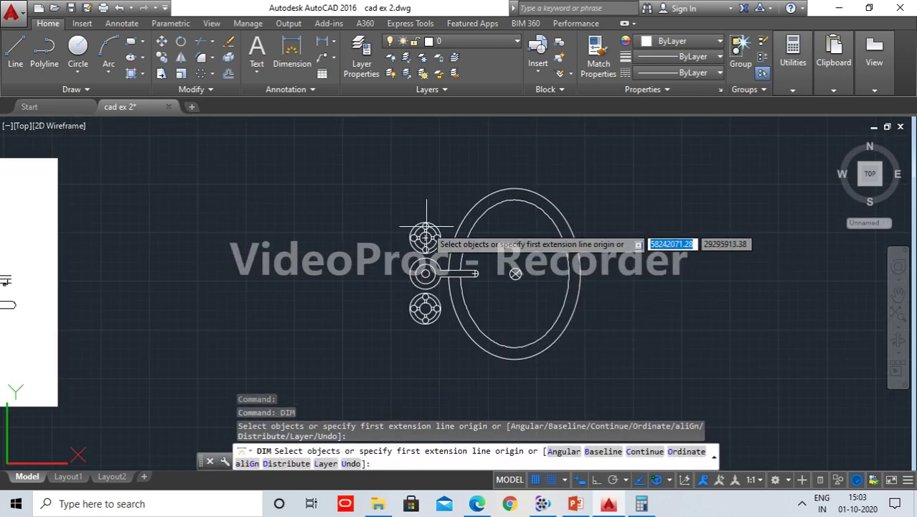
scroll(403, 231, "up", 2)
scroll(774, 373, "up", 2)
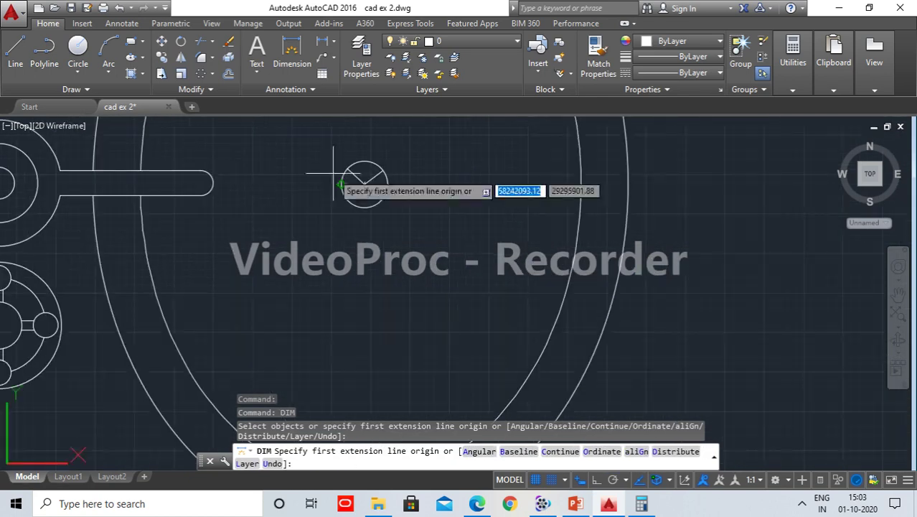
left_click(363, 185)
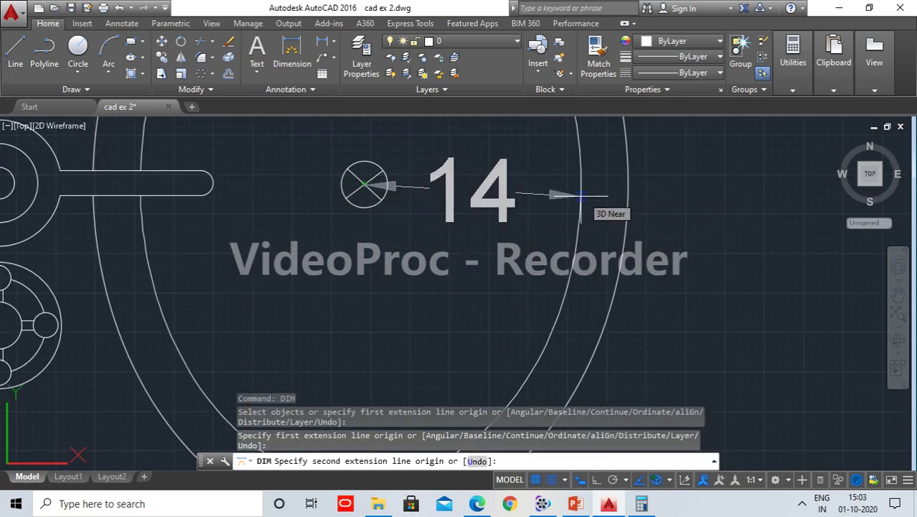
middle_click_drag(573, 221, 787, 271)
key("Escape")
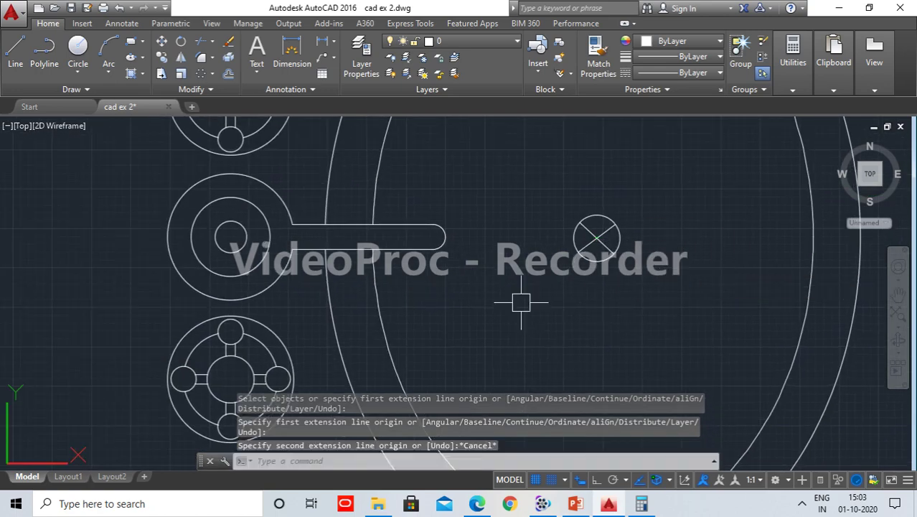
scroll(479, 311, "down", 2)
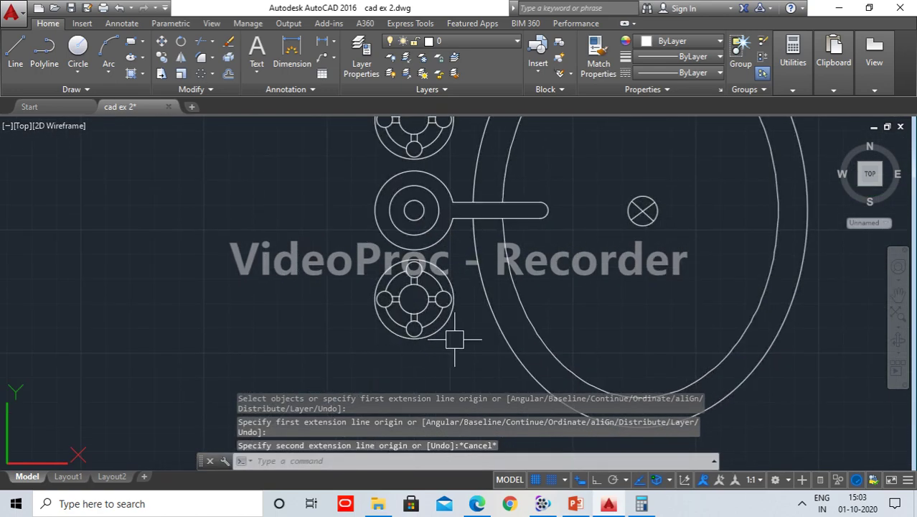
scroll(430, 331, "up", 3)
Step: Explode the WASH SINK block into separate objects
type("D")
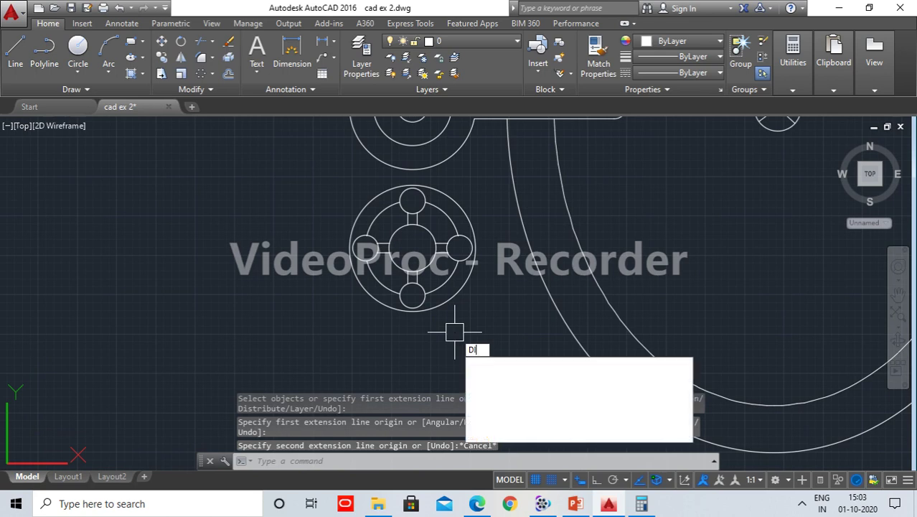
type("IM")
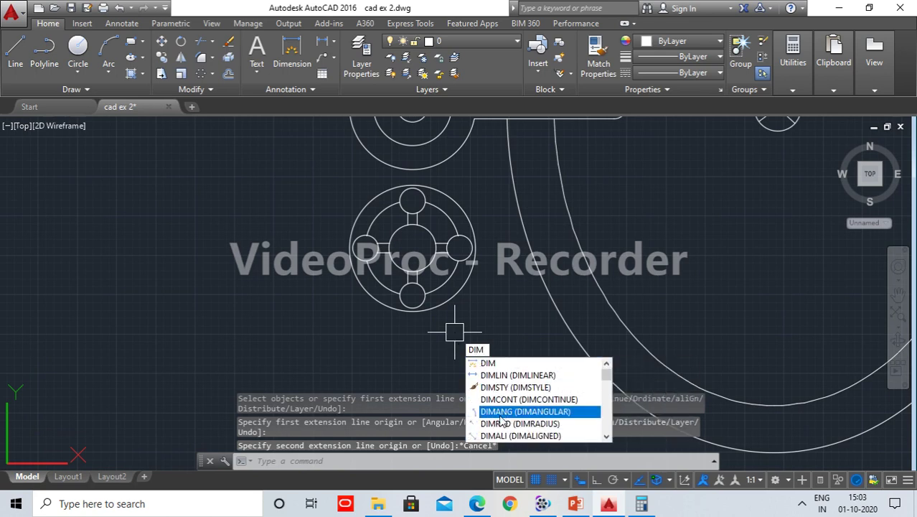
left_click(502, 424)
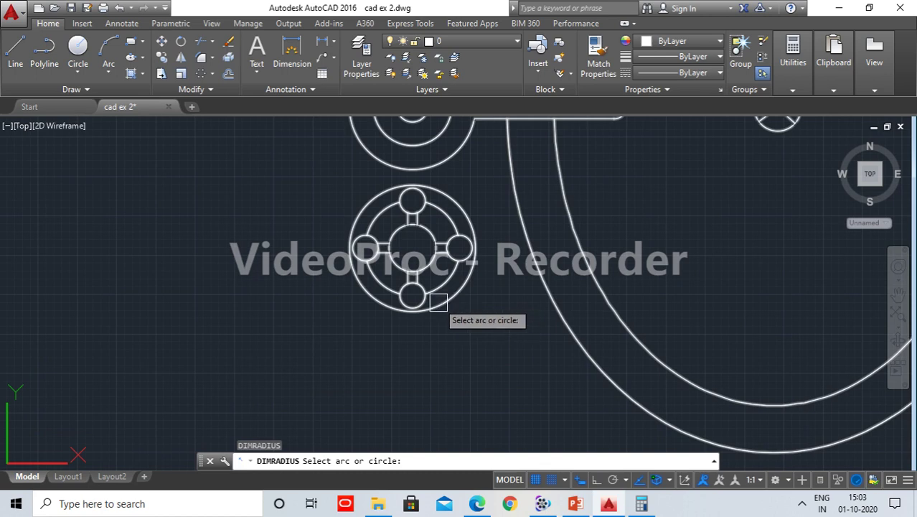
key("Escape")
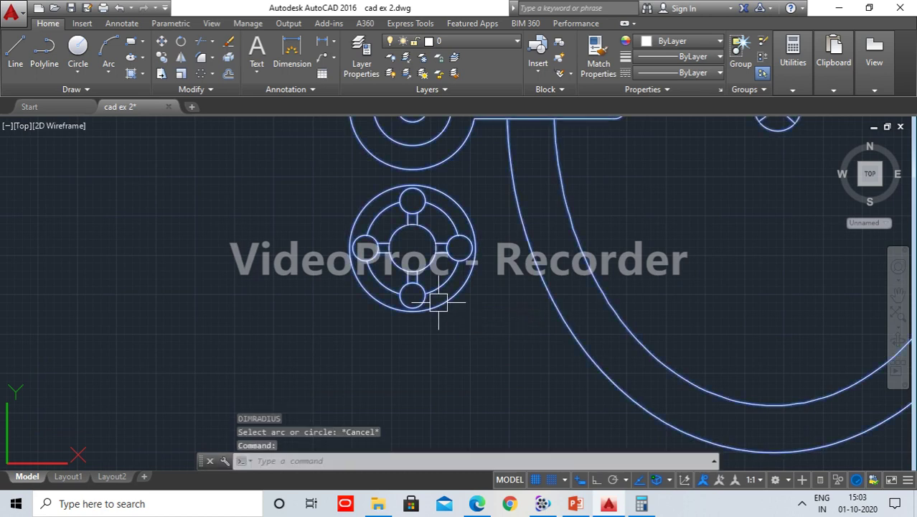
type("X")
key("Return")
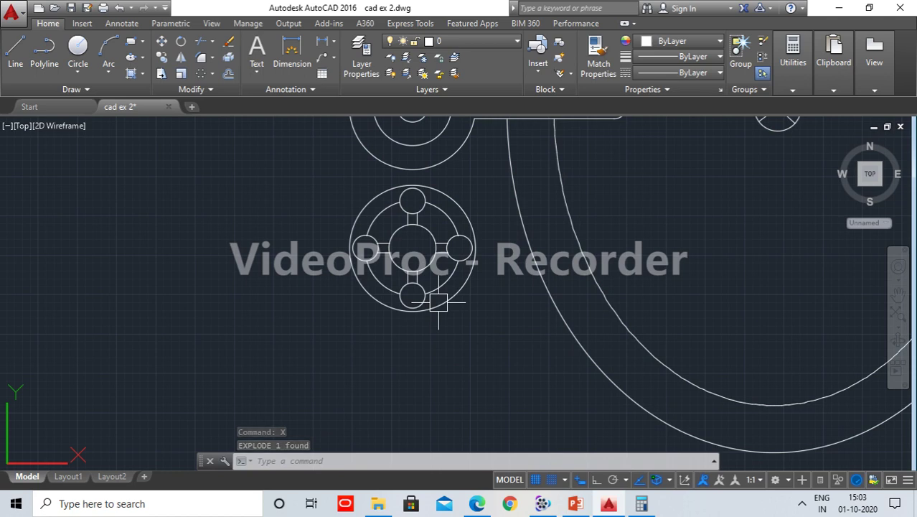
Step: Use DIMRADIUS on the lower knob's outer circle, placing the R4 label beside it
type("DIM")
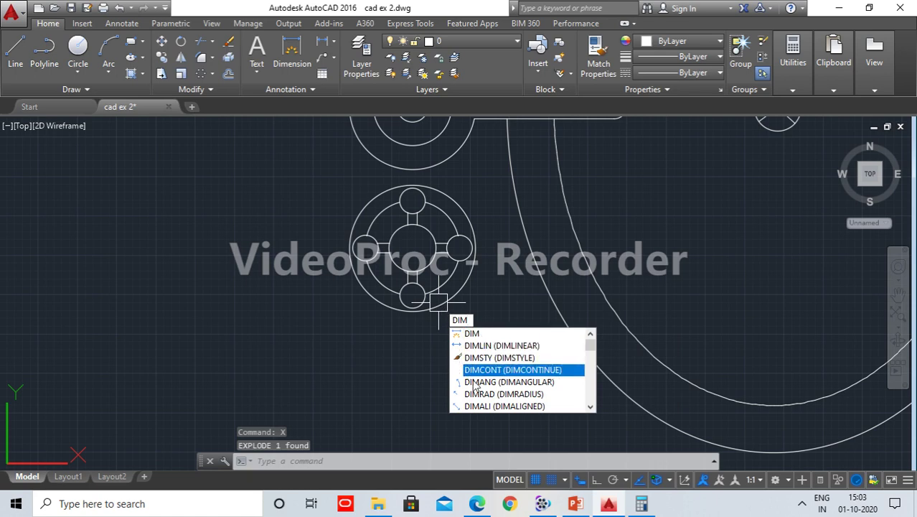
left_click(475, 394)
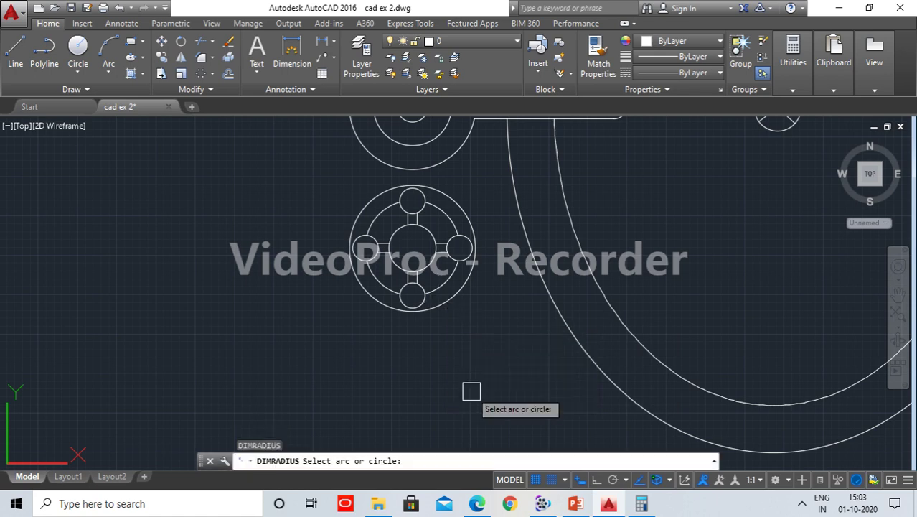
left_click(449, 302)
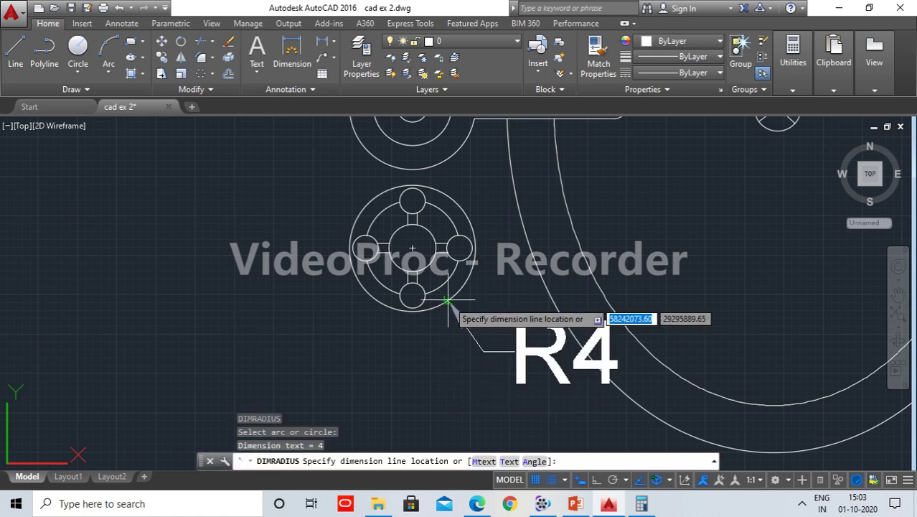
left_click(357, 343)
scroll(423, 375, "down", 3)
scroll(409, 392, "down", 2)
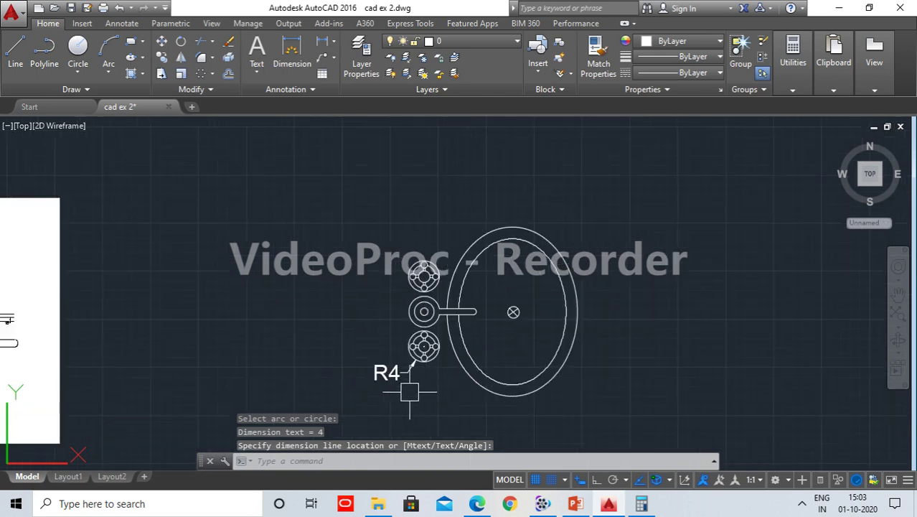
middle_click_drag(409, 391, 426, 310)
left_click(406, 294)
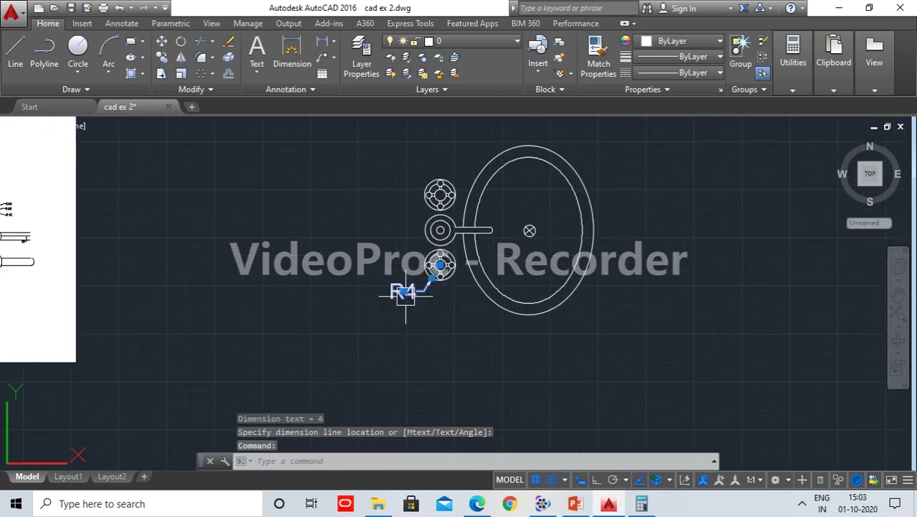
Step: Change the R4 dimension's text height from 4.00 to 2.00 in Properties
key("ctrl+1")
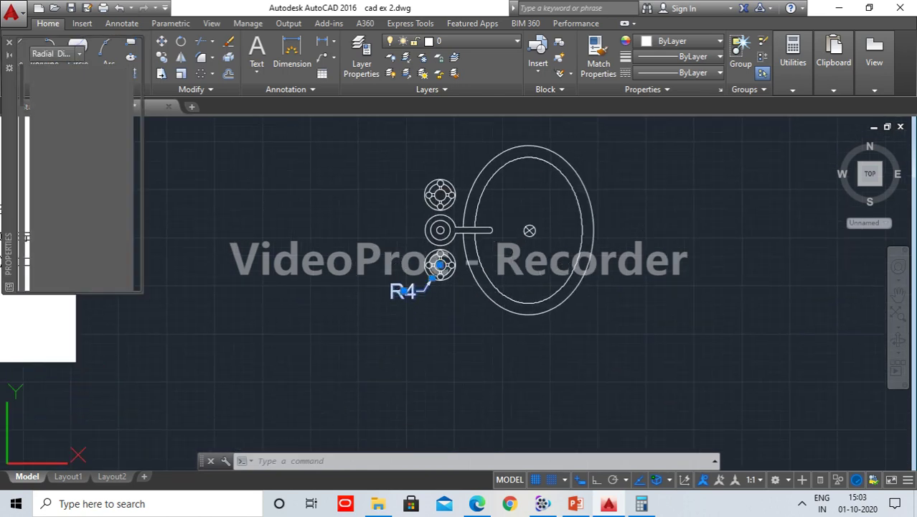
scroll(71, 203, "down", 5)
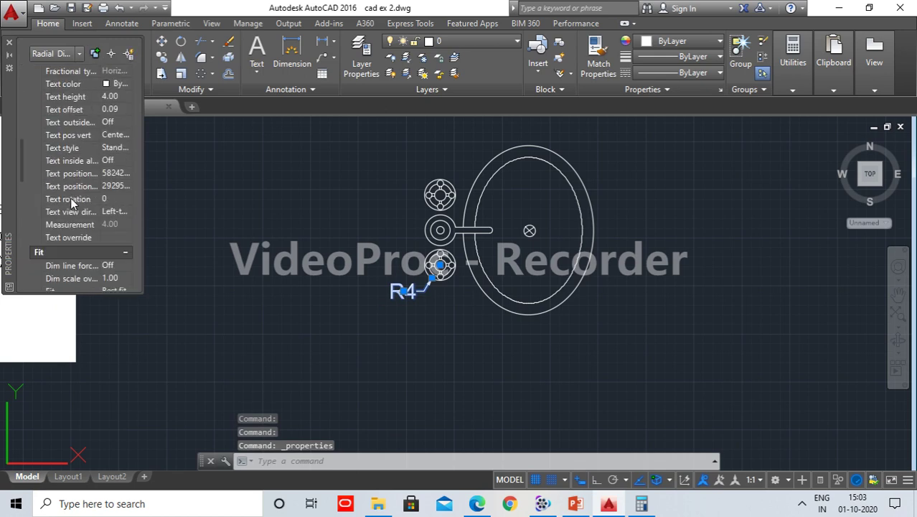
scroll(62, 144, "up", 4)
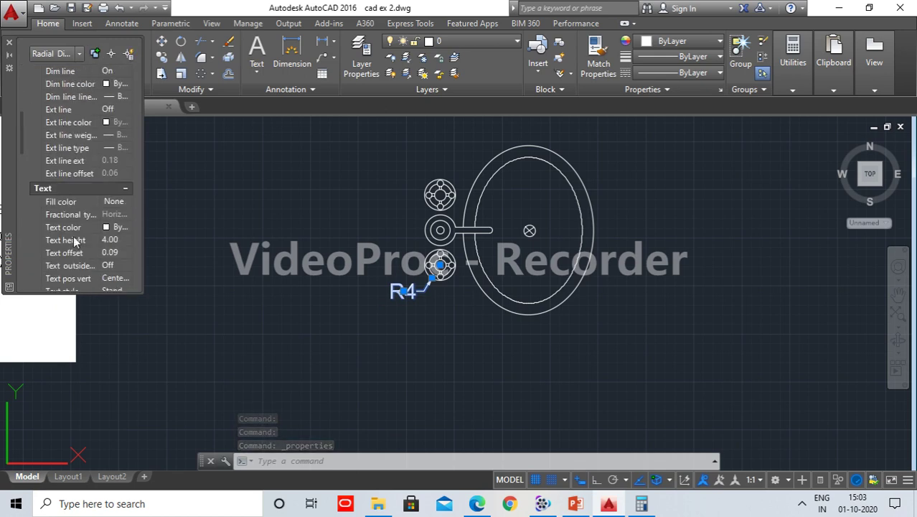
left_click(119, 243)
type("2")
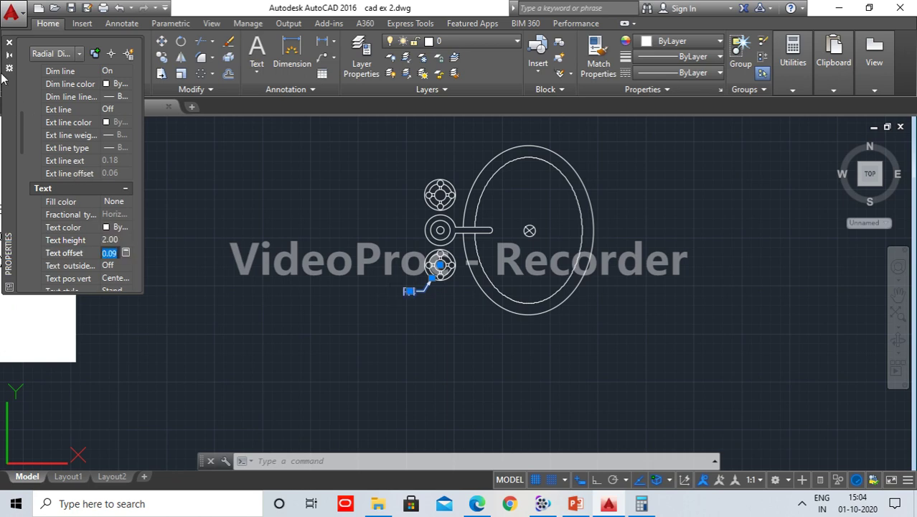
left_click(9, 44)
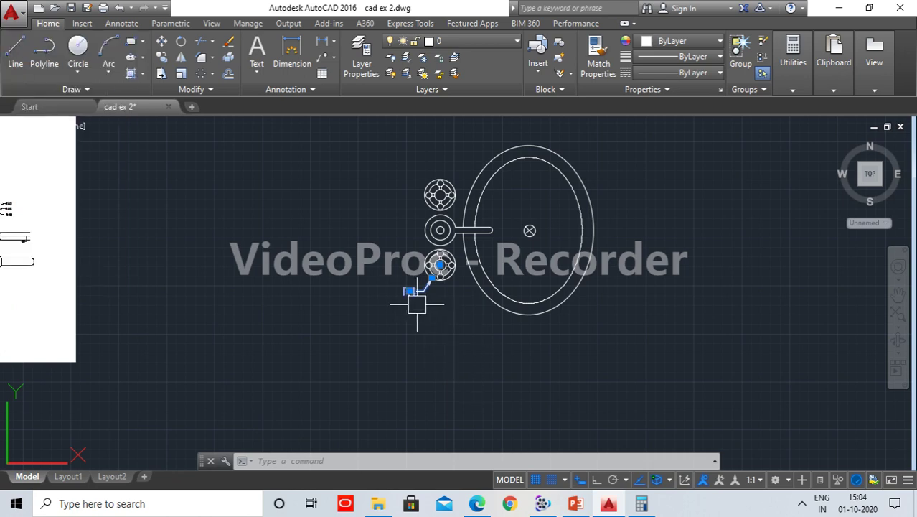